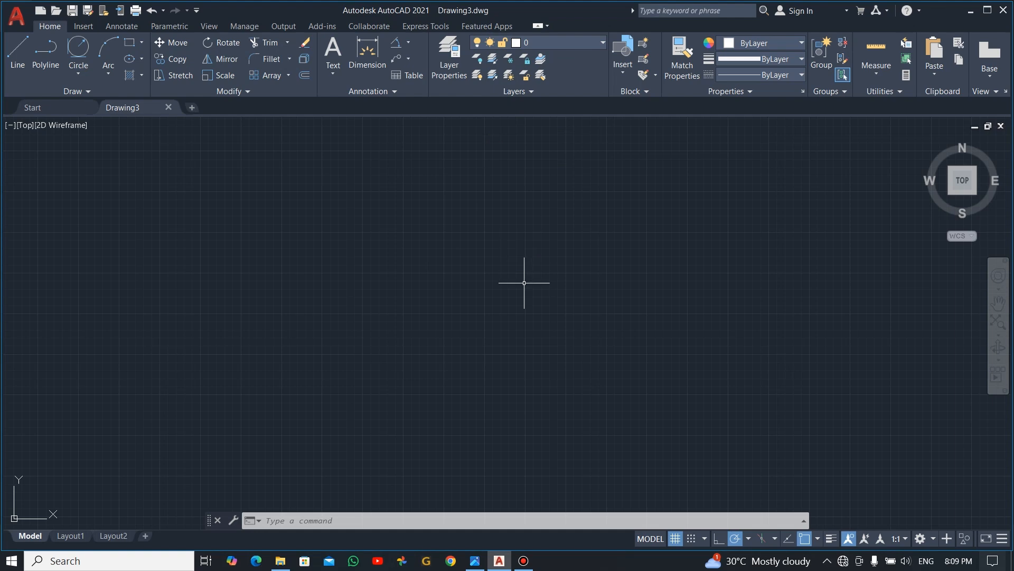
# - Check the reference image for dimensions and draw a circle of diameter 40 in the empty model space
pyautogui.hotkey('alt', 'Tab')
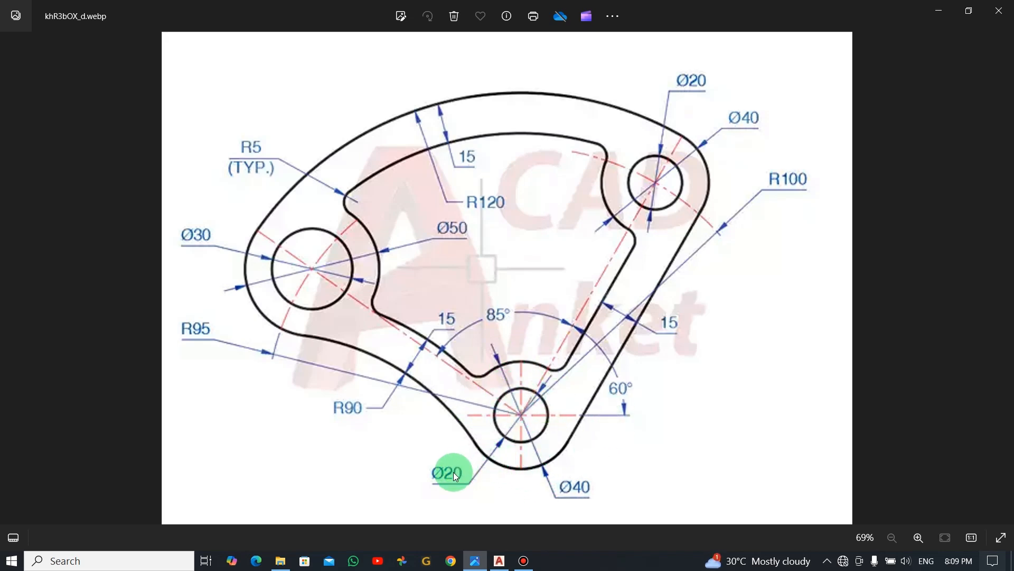
pyautogui.hotkey('alt', 'Tab')
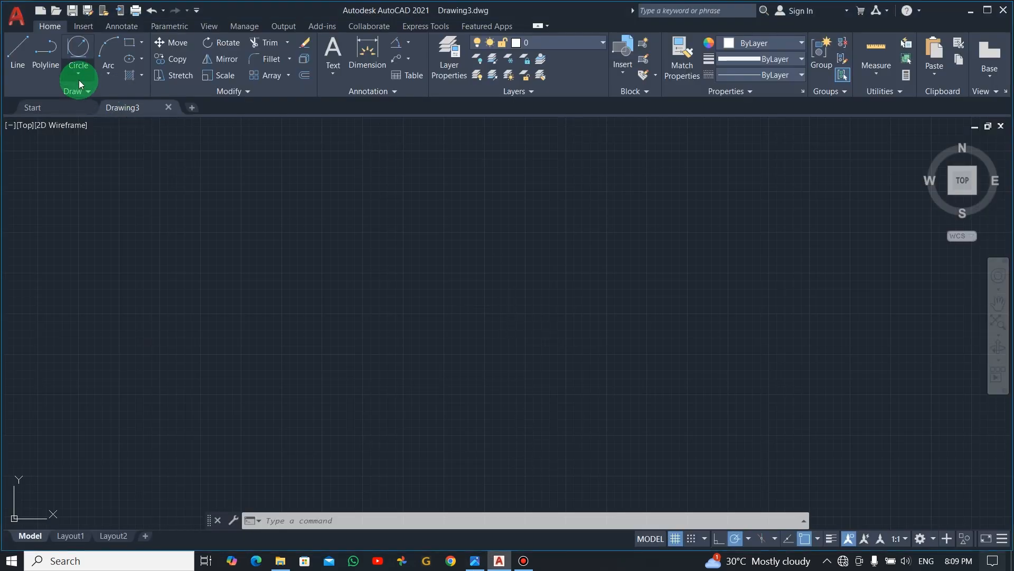
pyautogui.click(78, 75)
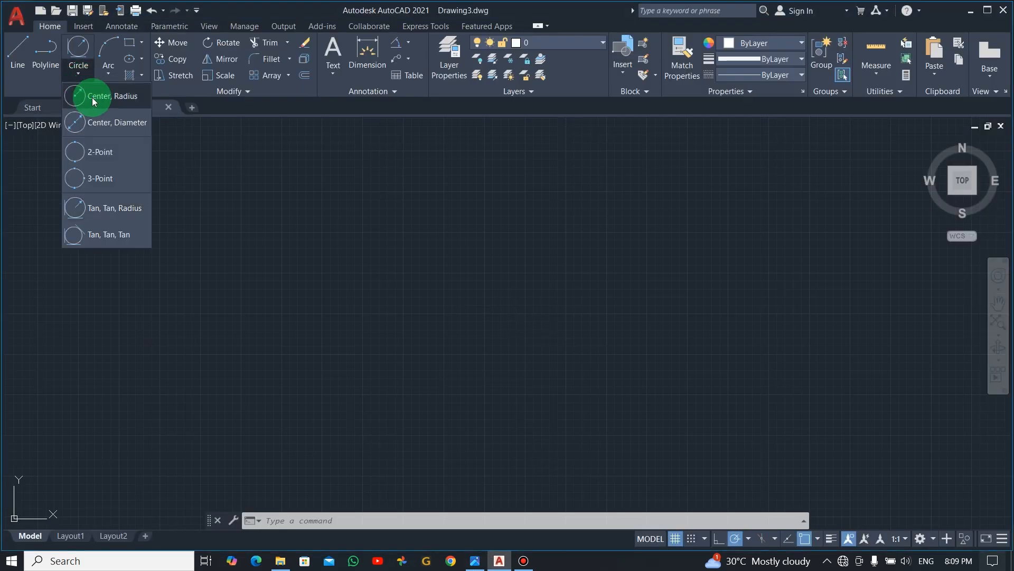
pyautogui.click(117, 123)
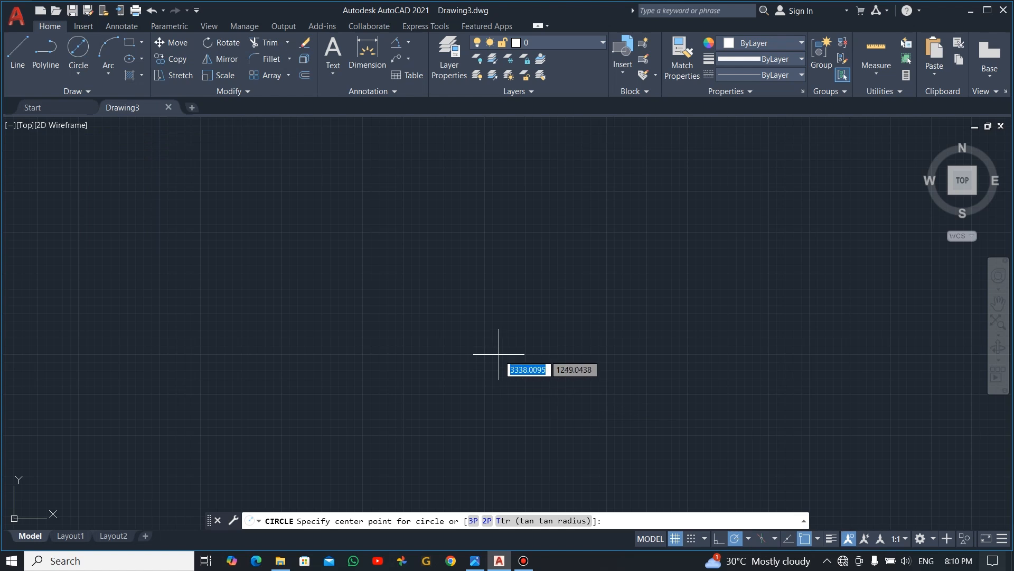
pyautogui.click(507, 329)
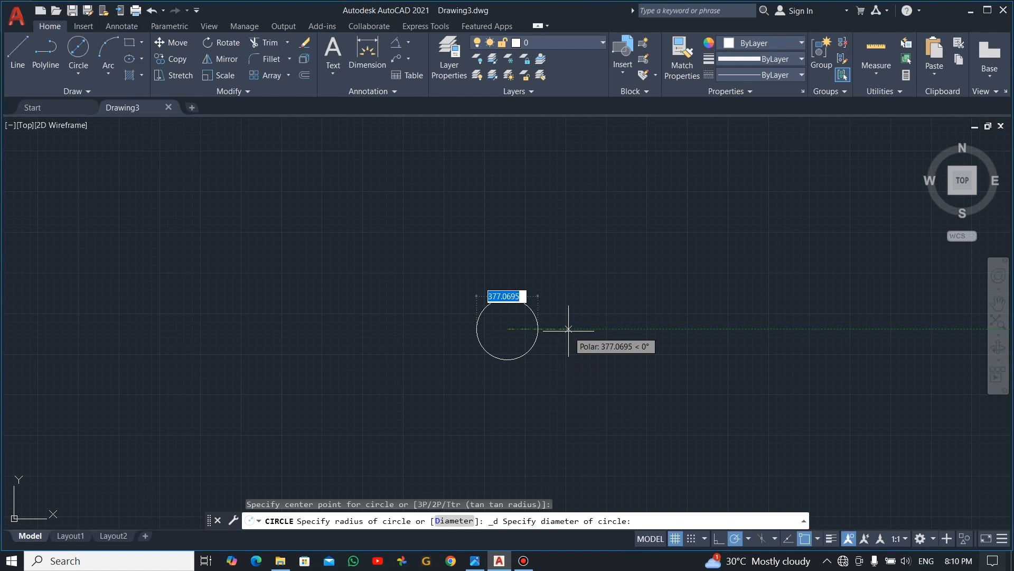
pyautogui.write('40')
pyautogui.click(569, 333)
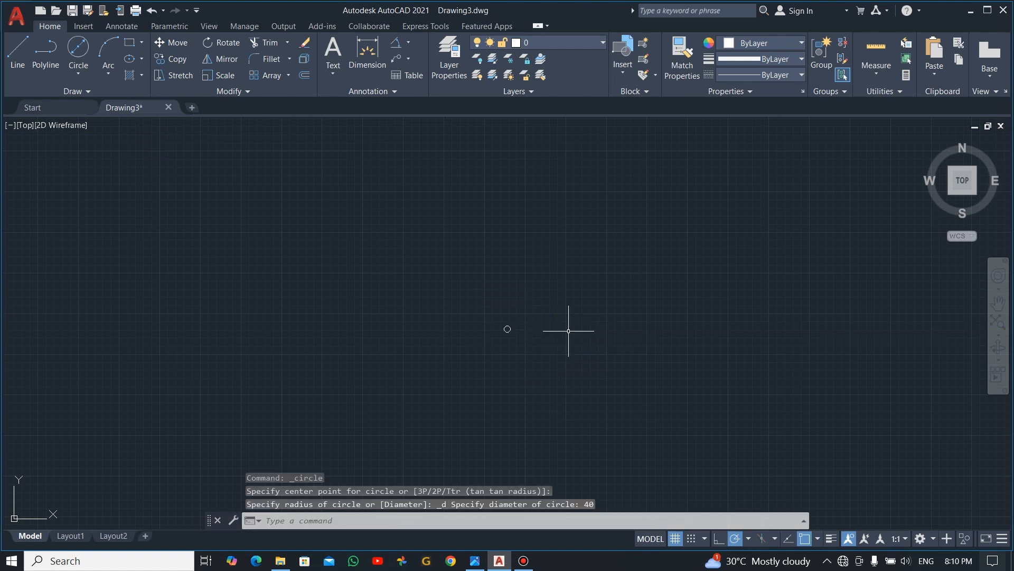
# - Draw a concentric circle of diameter 20 inside the 40-diameter circle
pyautogui.write('z')
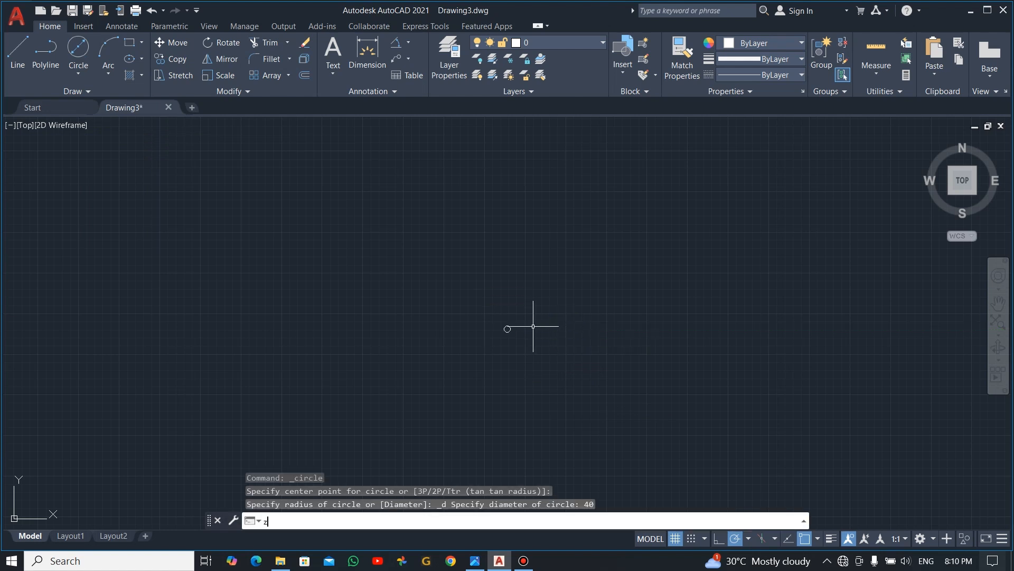
pyautogui.press('Return')
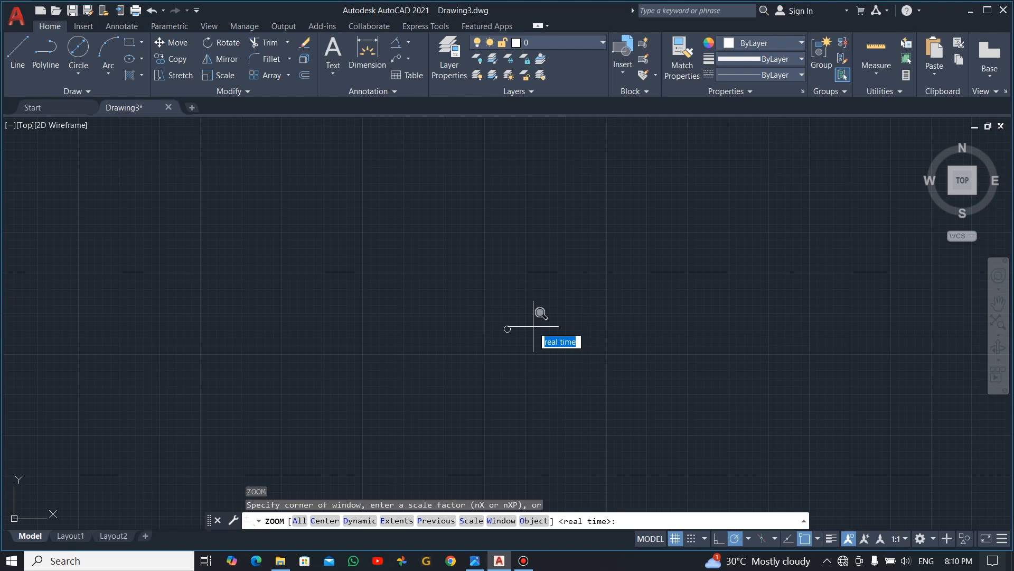
pyautogui.click(399, 525)
pyautogui.scroll(-6, 507, 396)
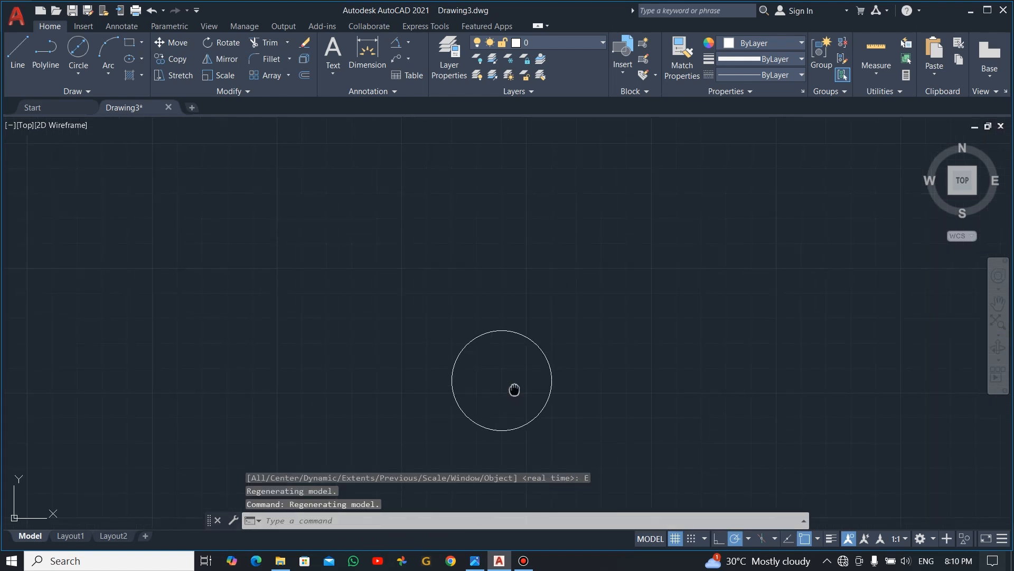
pyautogui.moveTo(514, 389); pyautogui.dragTo(563, 349, button='middle')
pyautogui.click(79, 46)
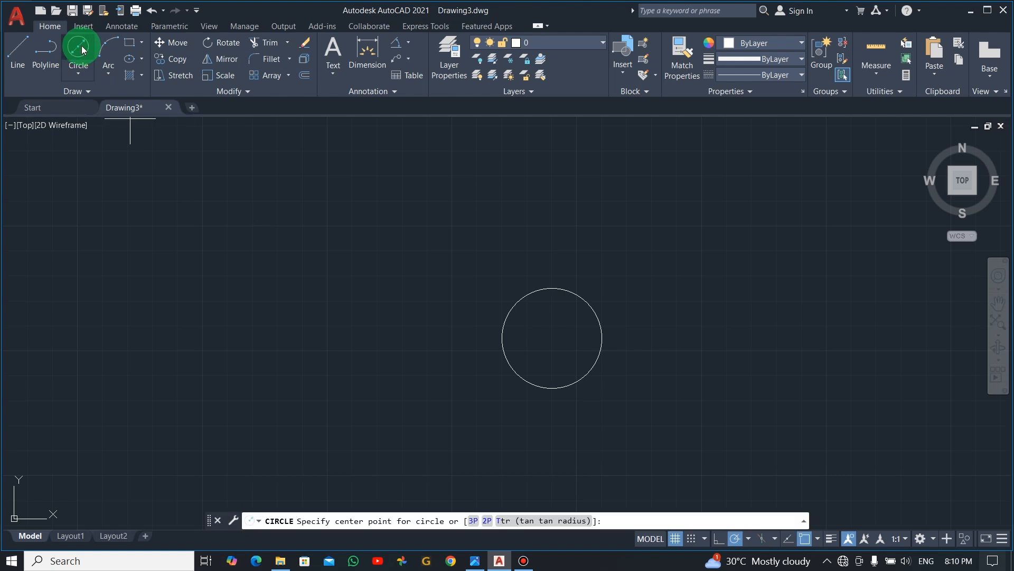
pyautogui.click(551, 338)
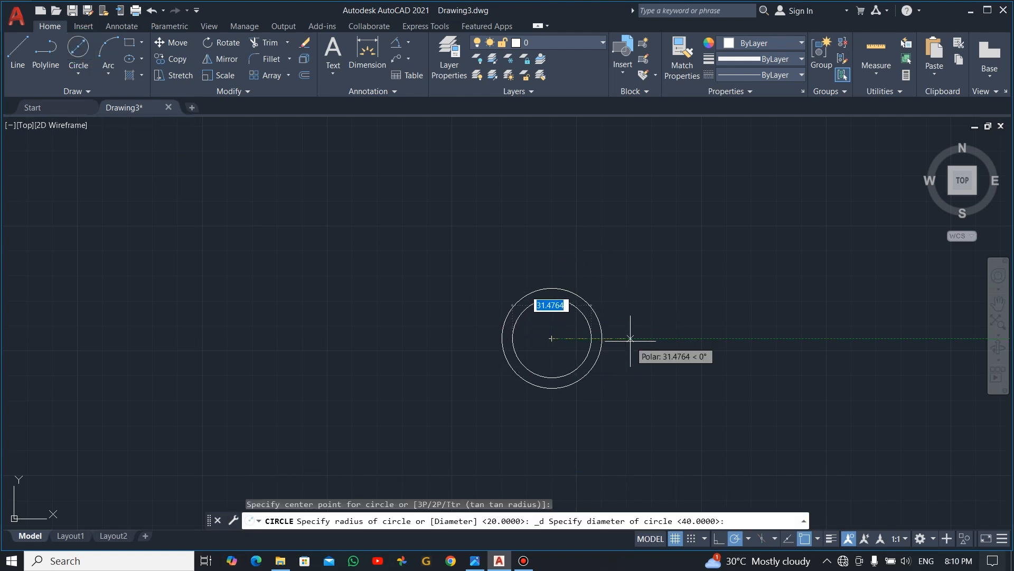
pyautogui.write('20')
pyautogui.press('Return')
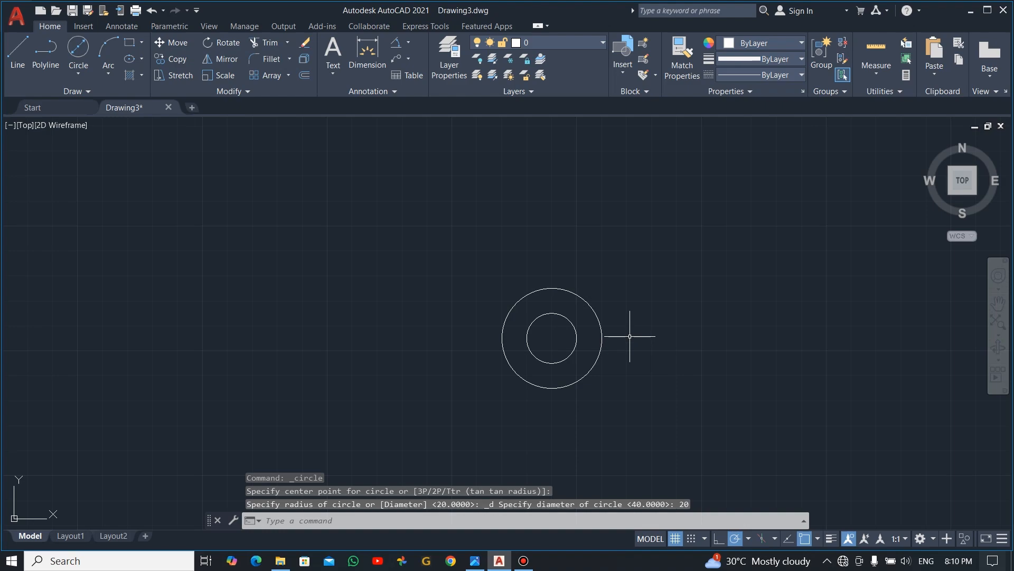
# - Check the reference image and draw a line from the circles' center, 100 units long at a 60° angle
pyautogui.hotkey('alt', 'Tab')
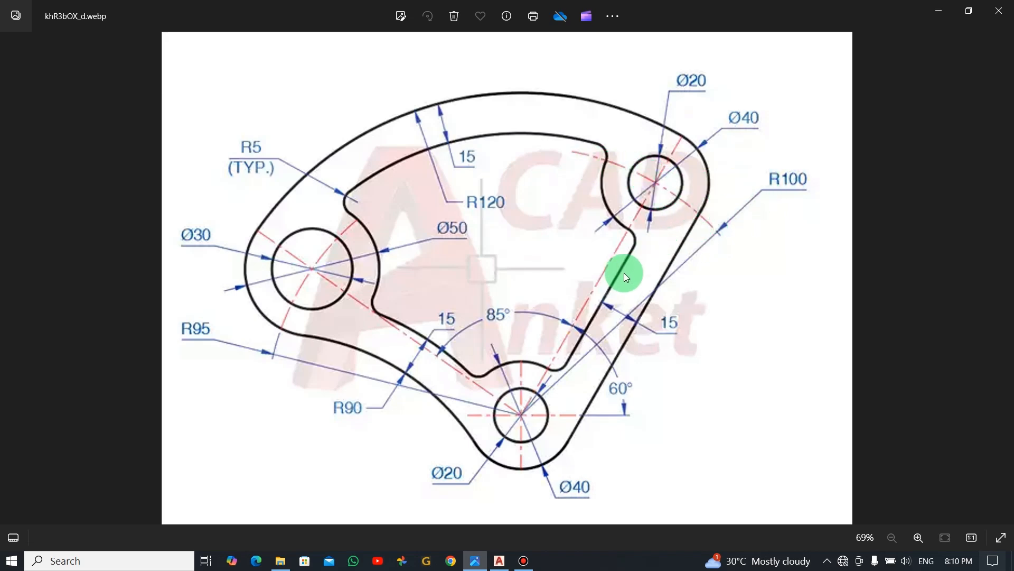
pyautogui.hotkey('alt', 'Tab')
pyautogui.click(23, 61)
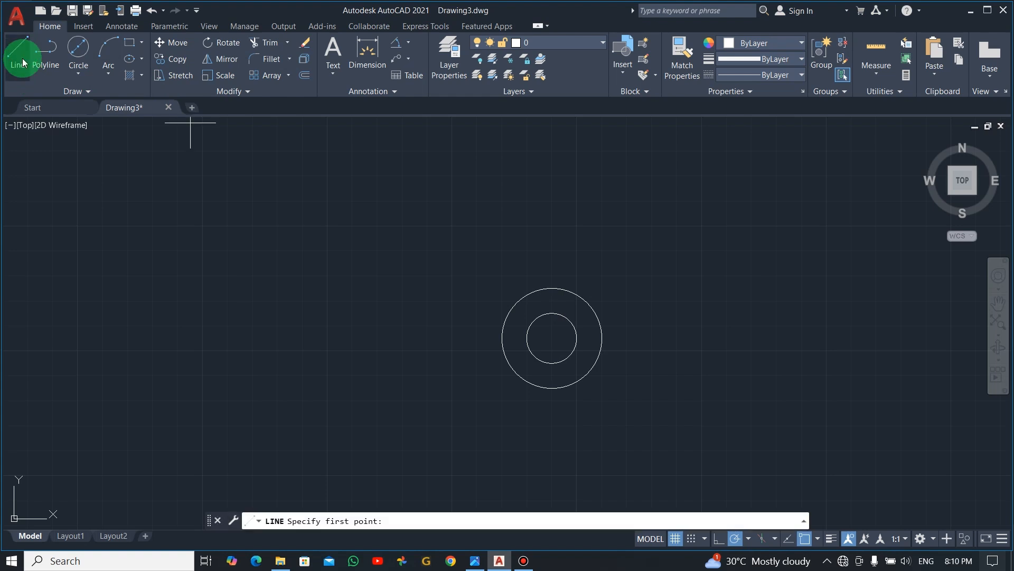
pyautogui.moveTo(621, 263); pyautogui.dragTo(555, 297, button='middle')
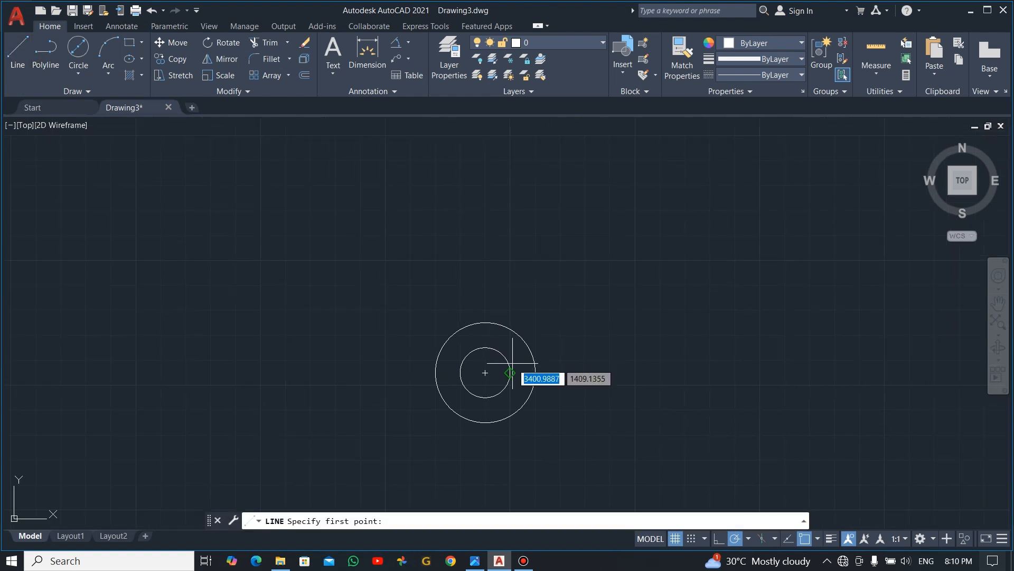
pyautogui.click(485, 372)
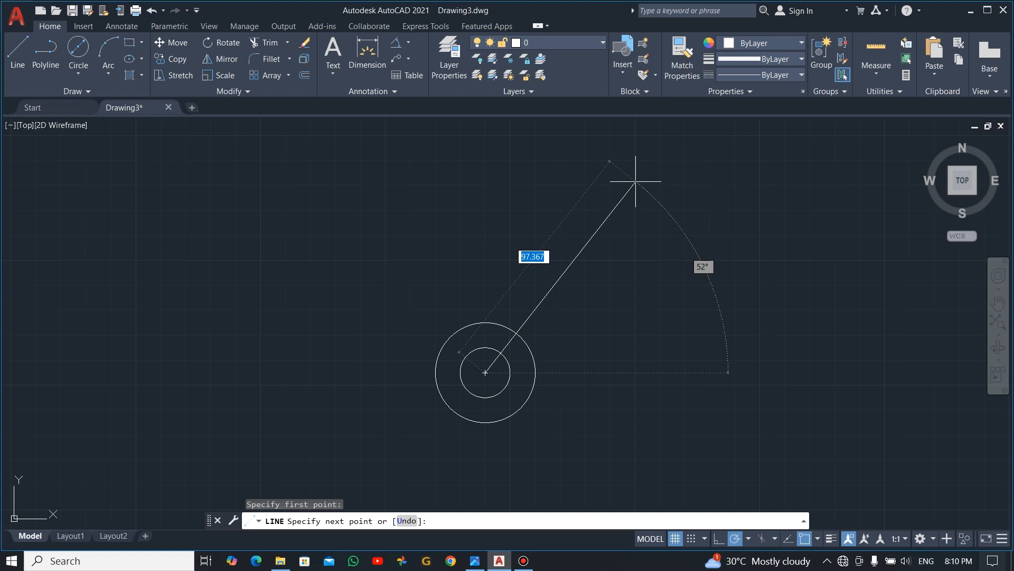
pyautogui.write('<')
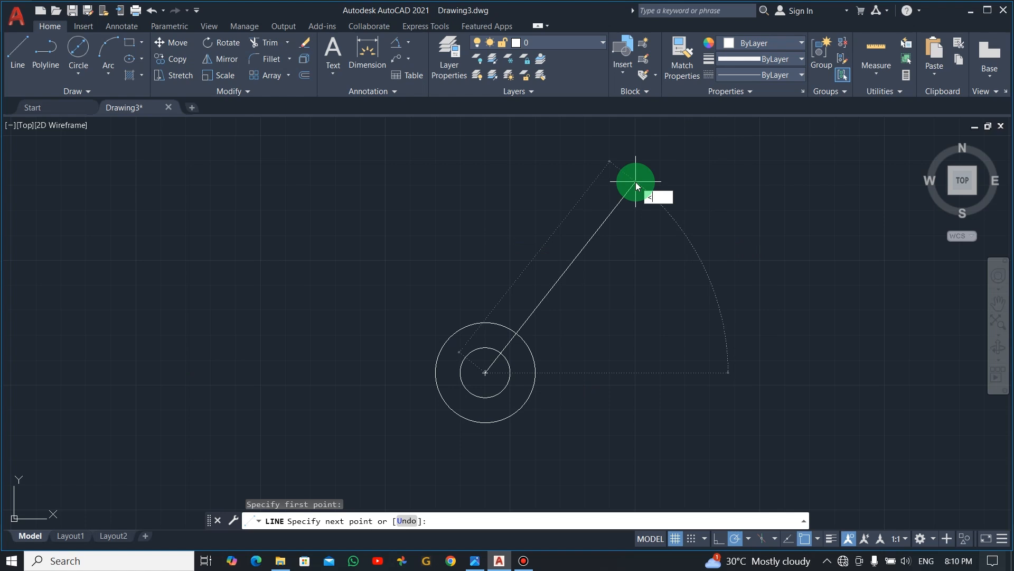
pyautogui.write('60')
pyautogui.press('Return')
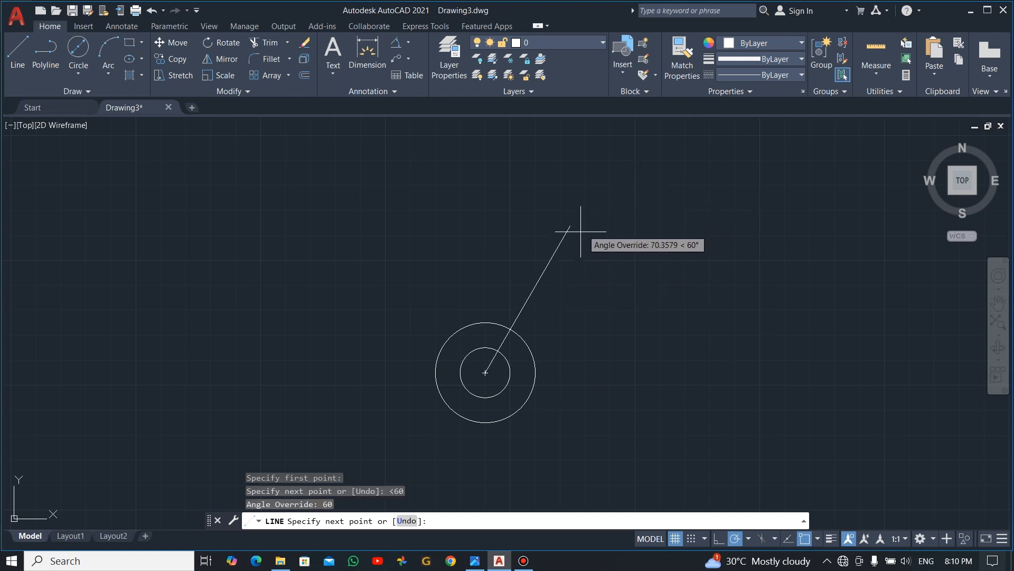
pyautogui.click(277, 523)
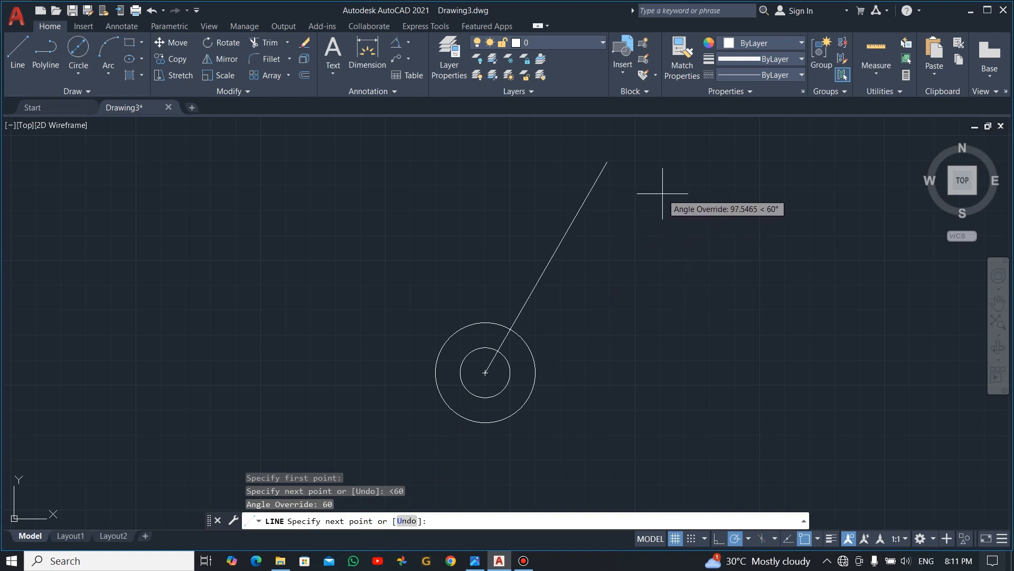
pyautogui.write('100')
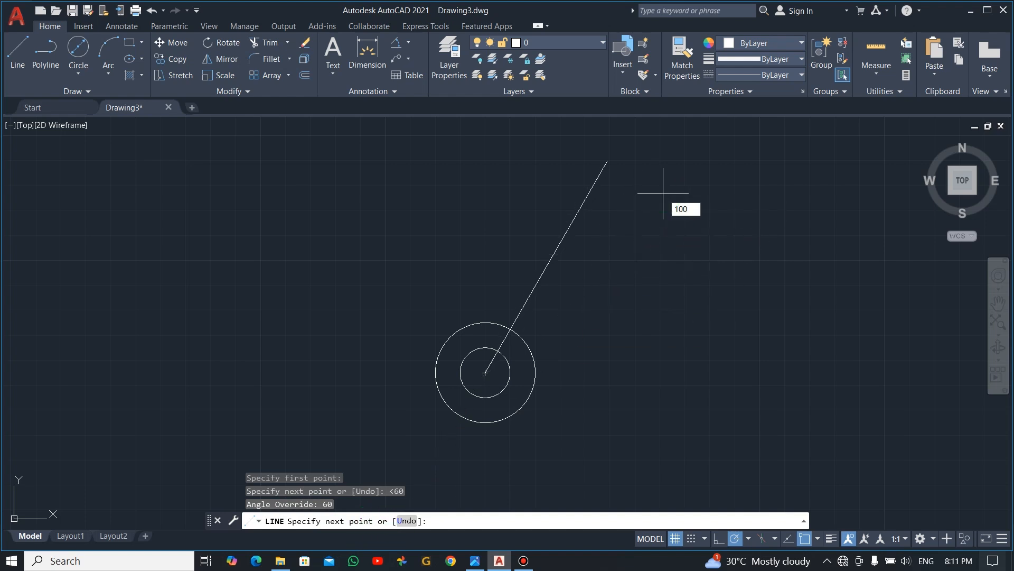
pyautogui.press('Return')
pyautogui.press('Escape')
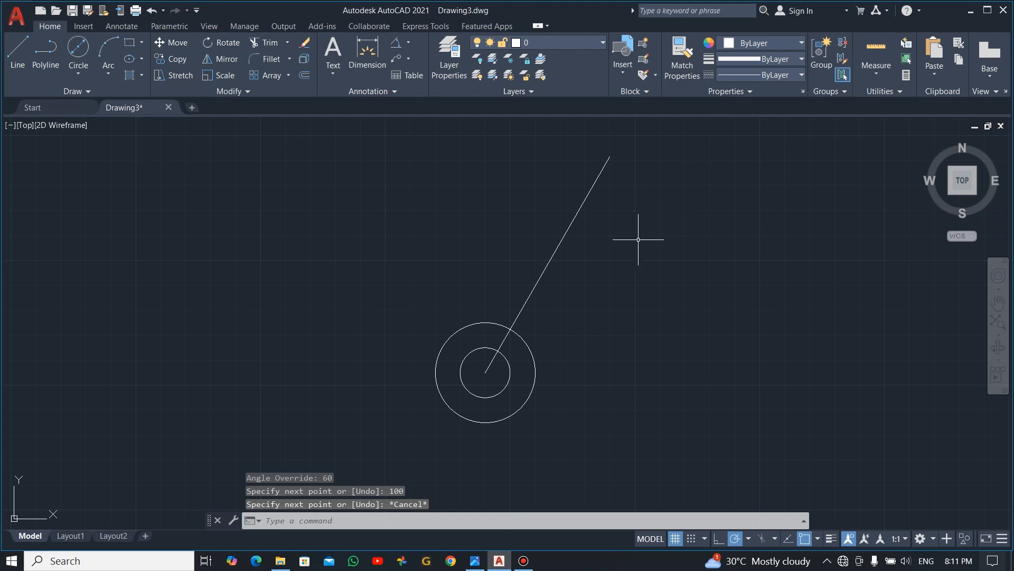
# - Check the reference image and copy both concentric circles from their center to the upper end of the 60° line
pyautogui.moveTo(638, 240)
pyautogui.mouseDown(button='middle')
pyautogui.moveTo(654, 283)
pyautogui.moveTo(689, 285)
pyautogui.mouseUp(button='middle')
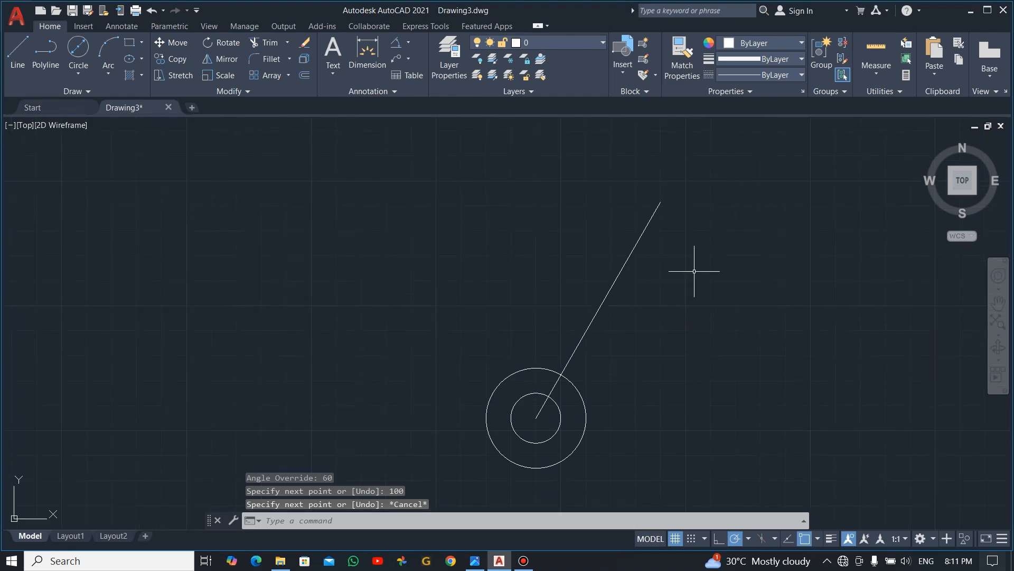
pyautogui.hotkey('alt', 'Tab')
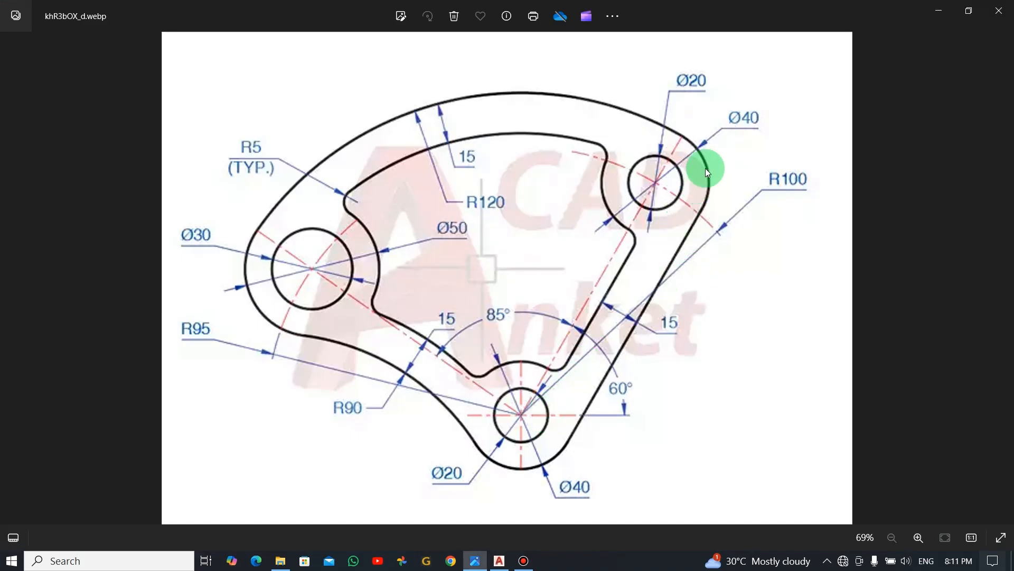
pyautogui.hotkey('alt', 'Tab')
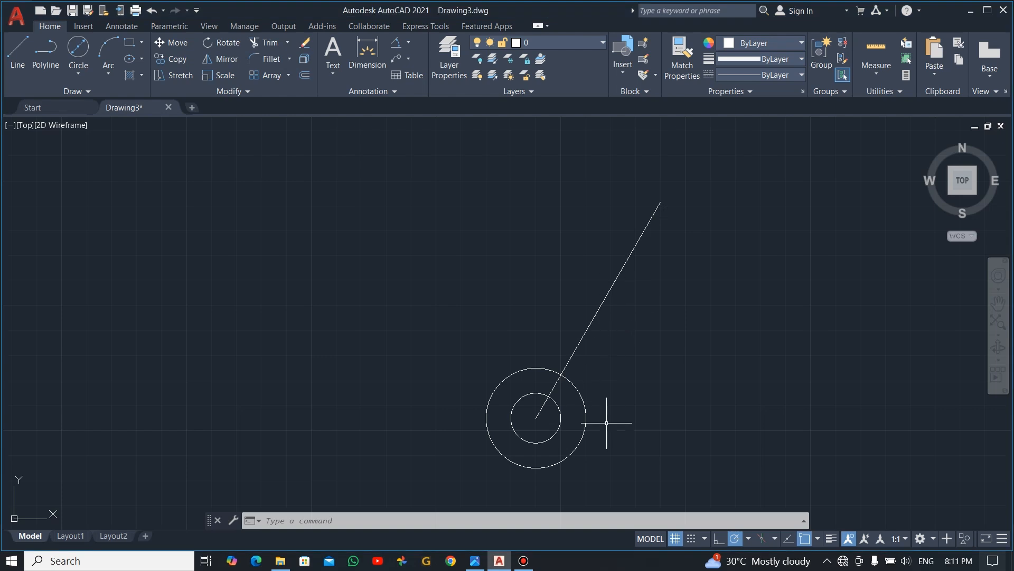
pyautogui.moveTo(630, 387); pyautogui.dragTo(557, 434)
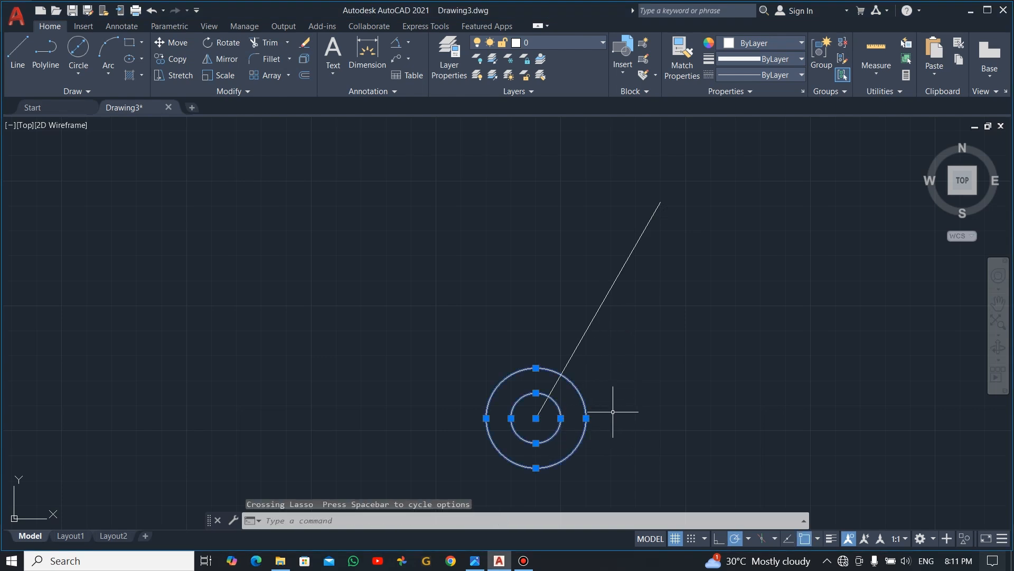
pyautogui.write('CO')
pyautogui.press('Return')
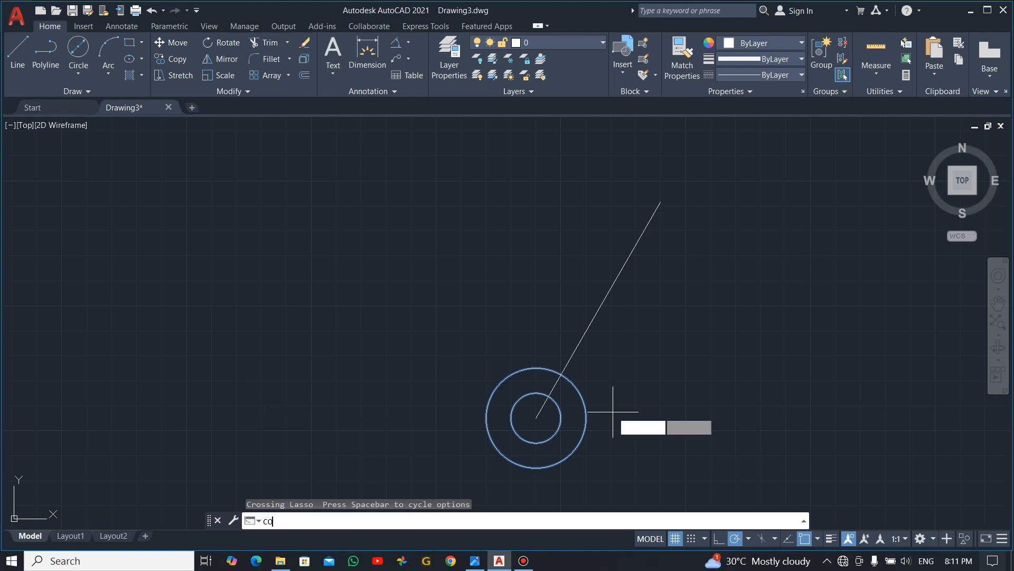
pyautogui.click(536, 417)
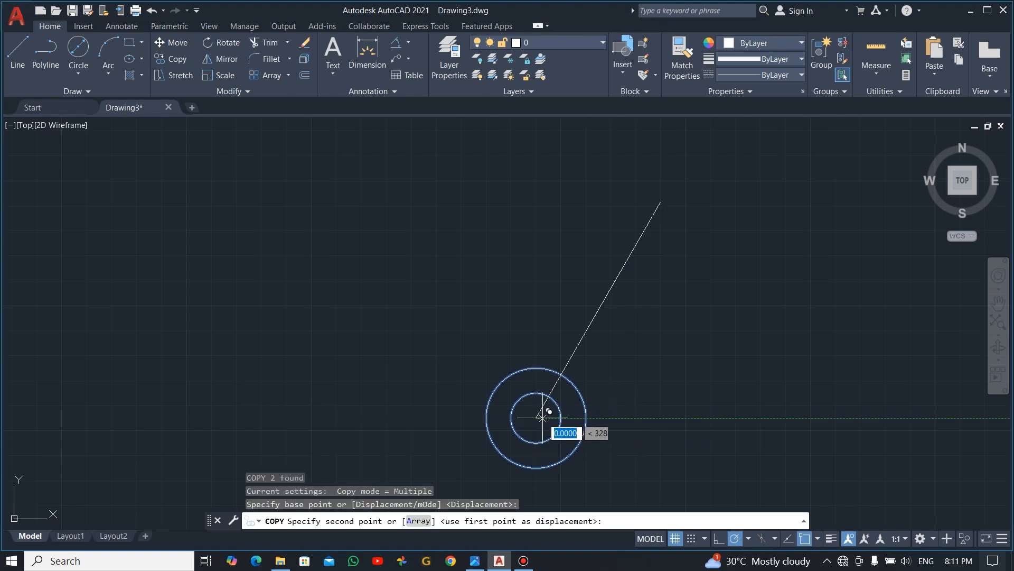
pyautogui.click(661, 202)
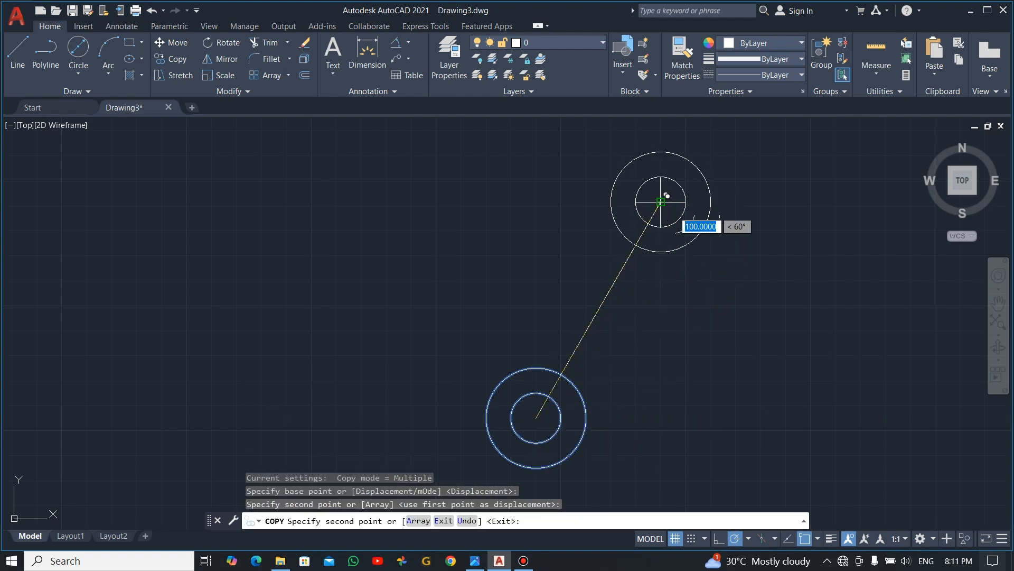
pyautogui.press('Escape')
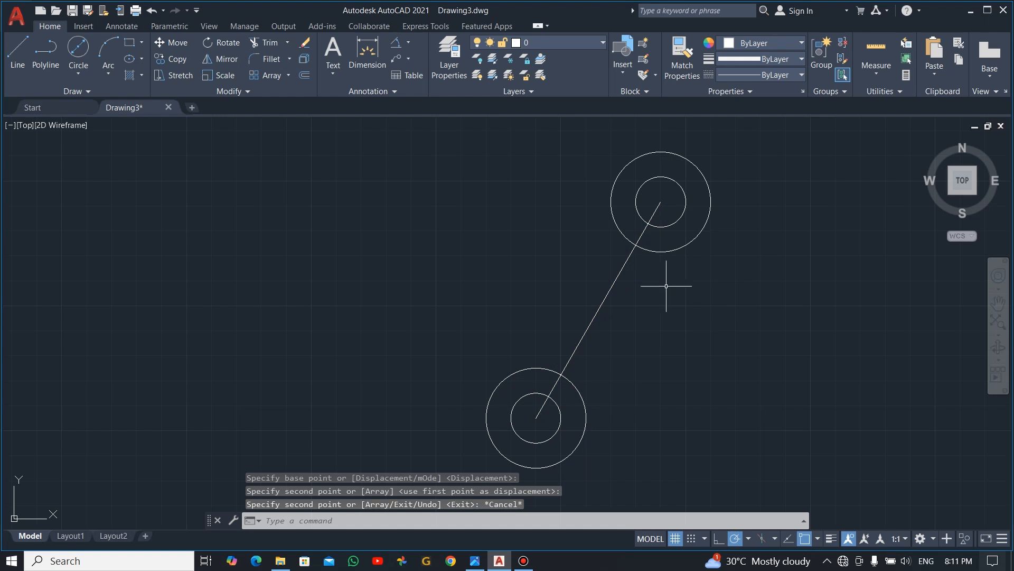
# - Open the properties of the 60° line and look through its available linetypes
pyautogui.click(616, 280)
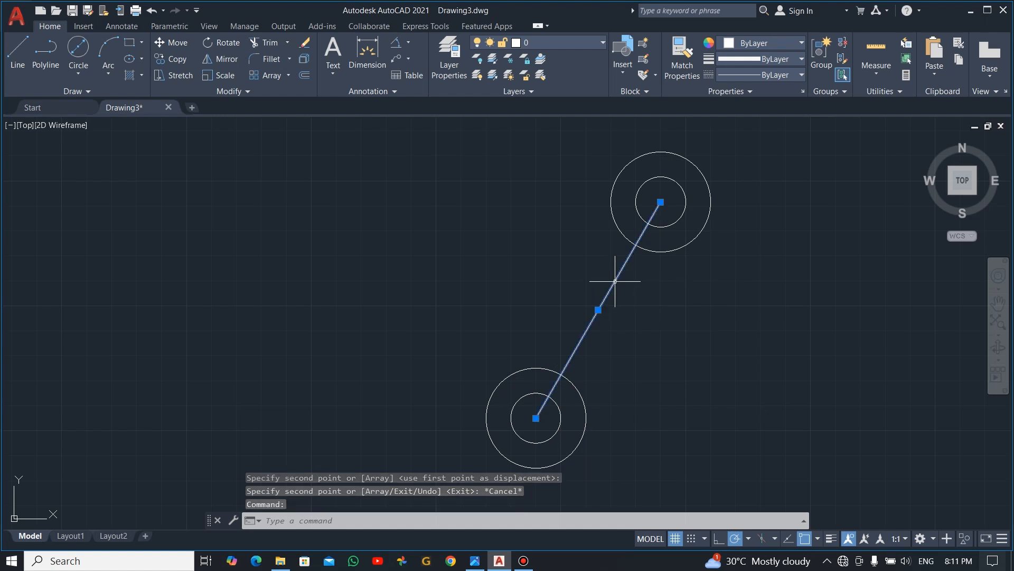
pyautogui.rightClick(624, 297)
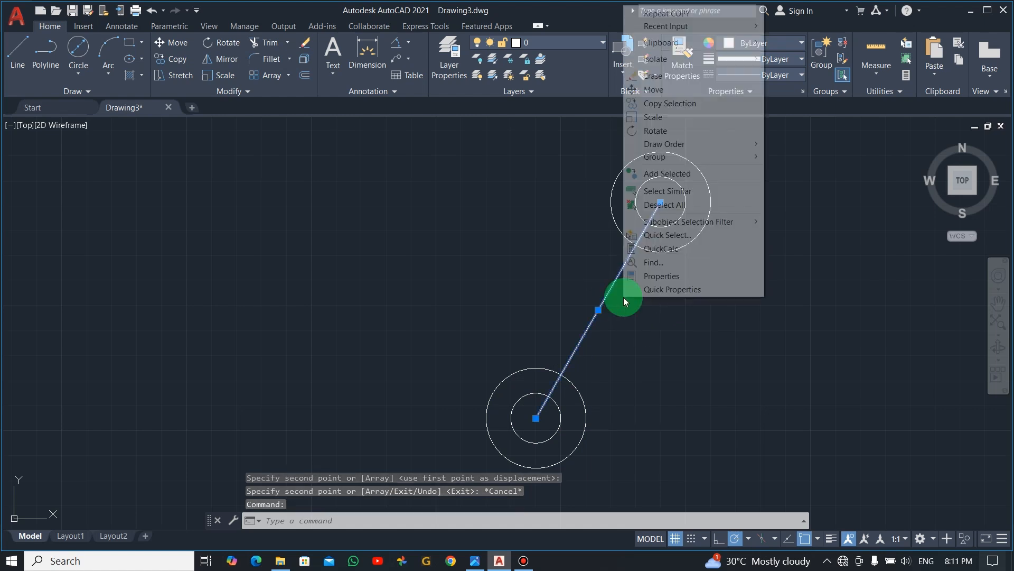
pyautogui.click(661, 276)
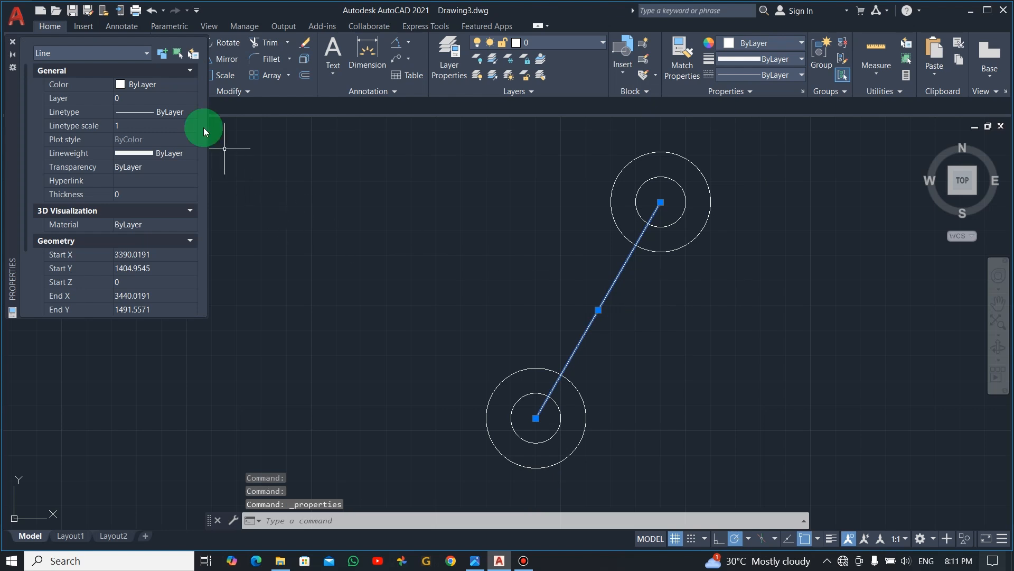
pyautogui.click(158, 117)
pyautogui.click(192, 113)
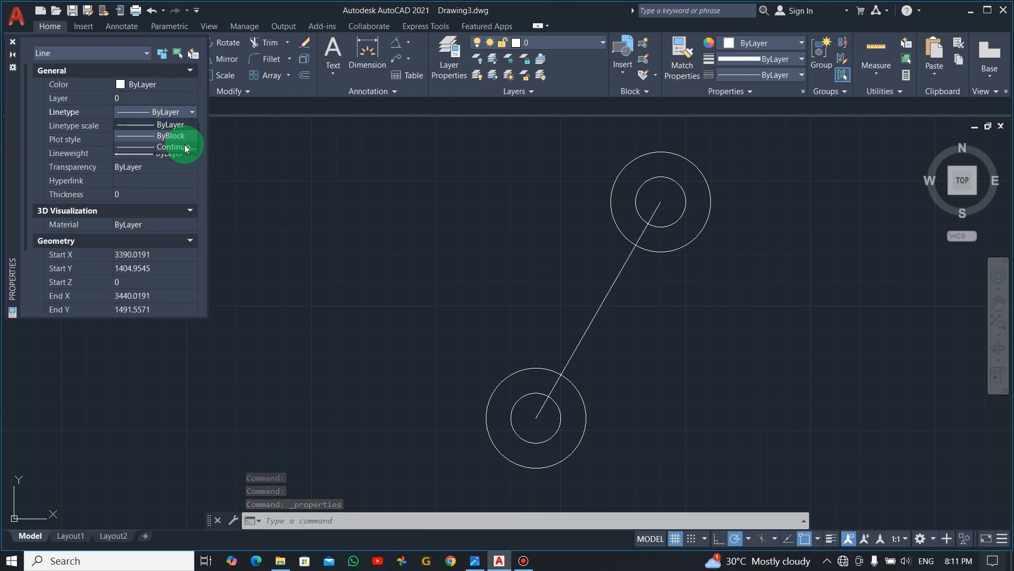
pyautogui.click(193, 151)
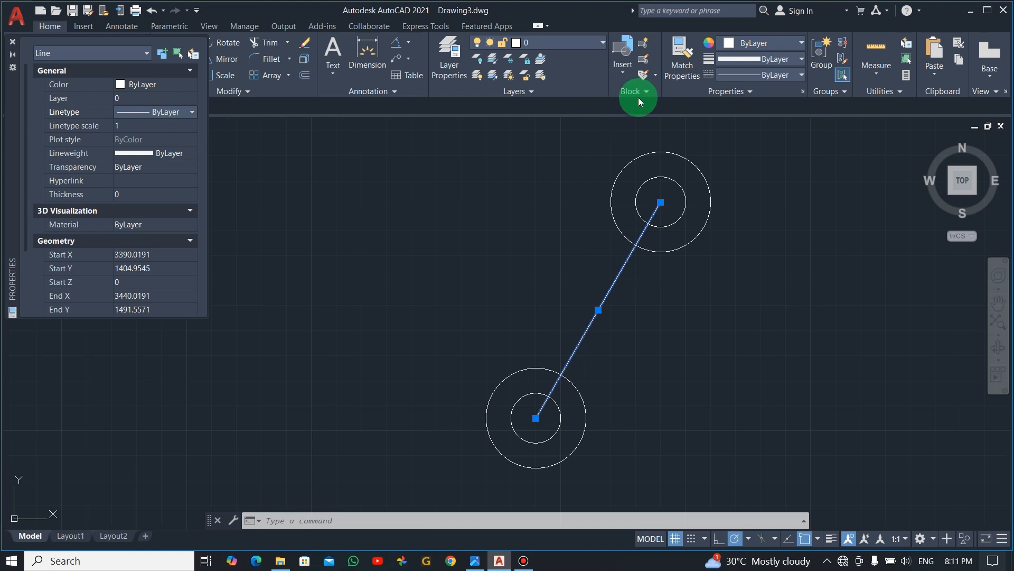
# - Load the CENTER2 linetype from acadiso.lin into the drawing
pyautogui.click(796, 75)
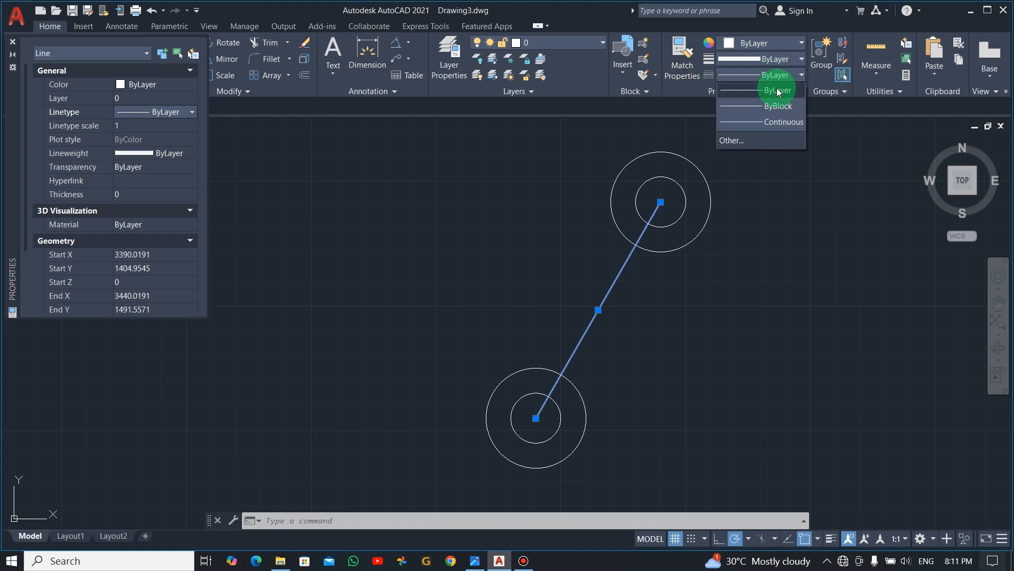
pyautogui.click(733, 141)
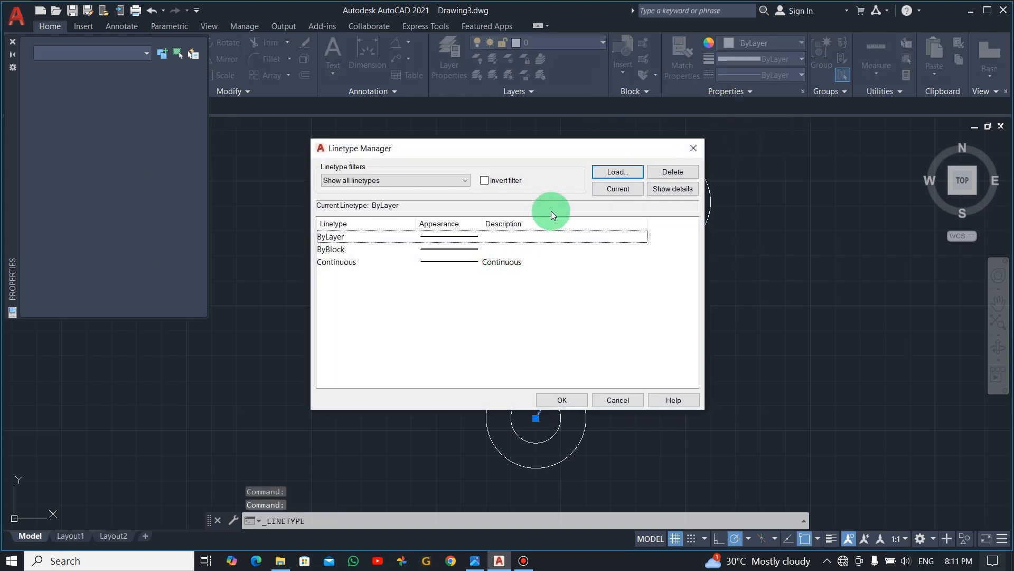
pyautogui.click(619, 171)
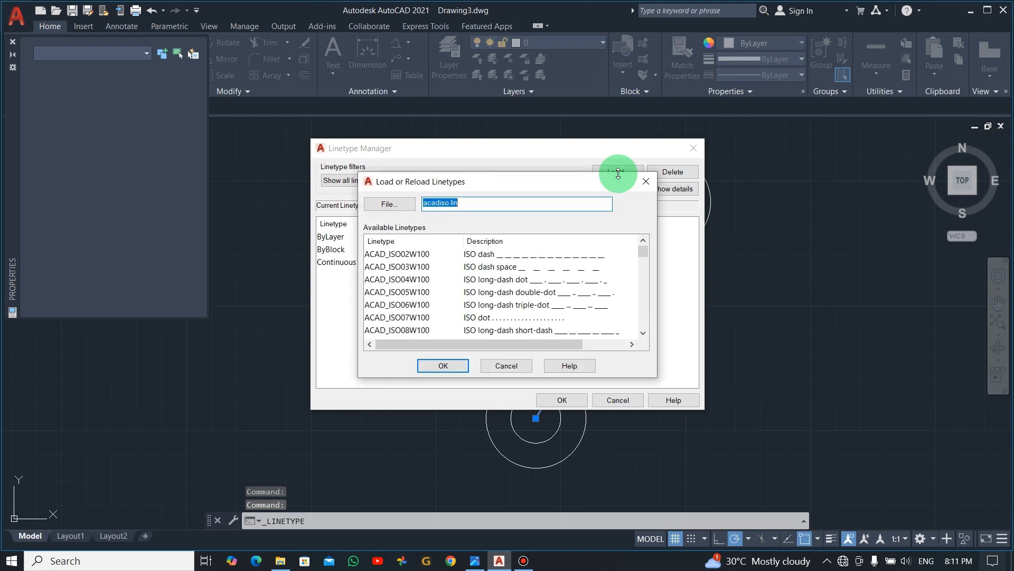
pyautogui.scroll(-6, 561, 293)
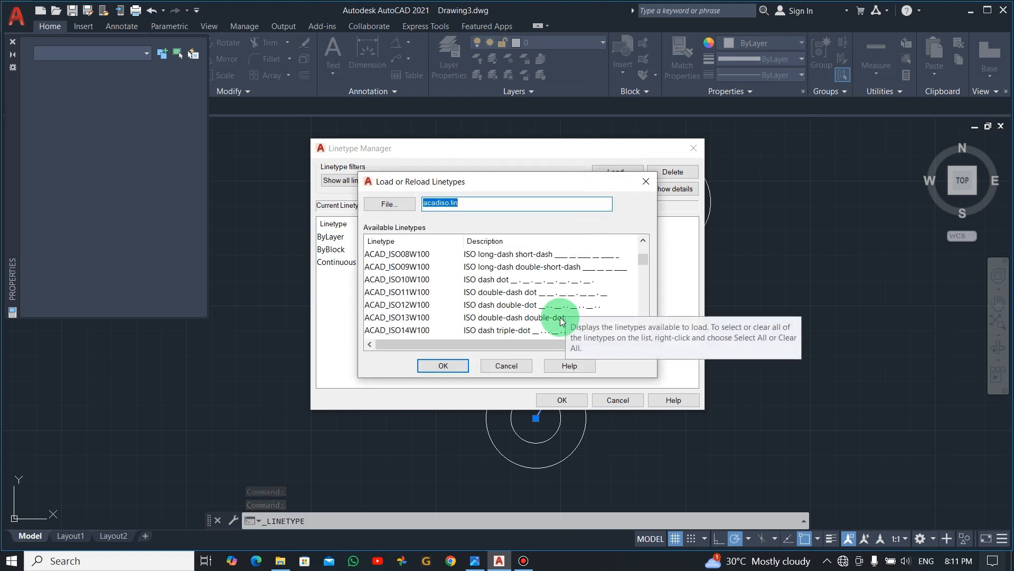
pyautogui.scroll(-11, 400, 308)
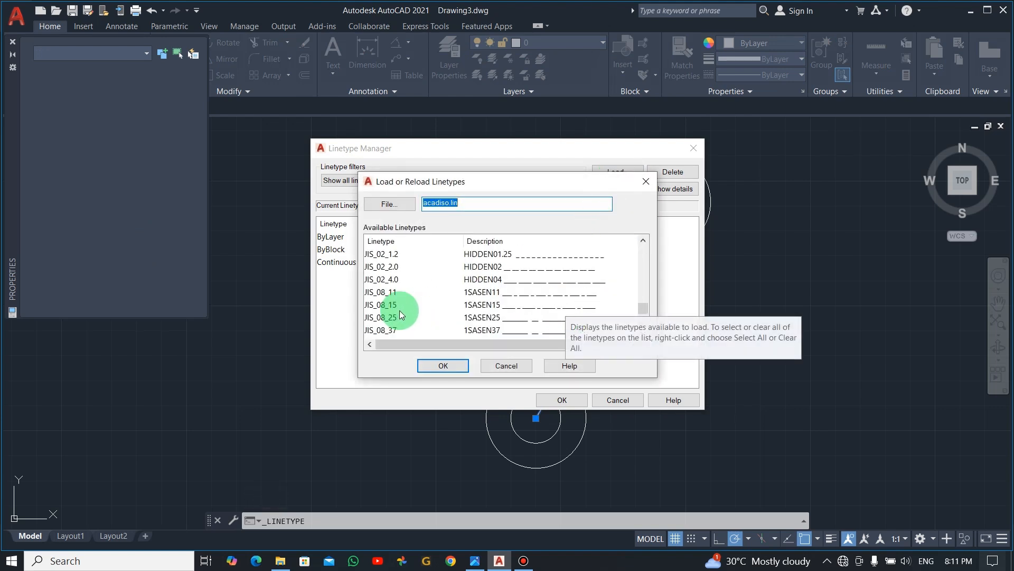
pyautogui.scroll(12, 401, 303)
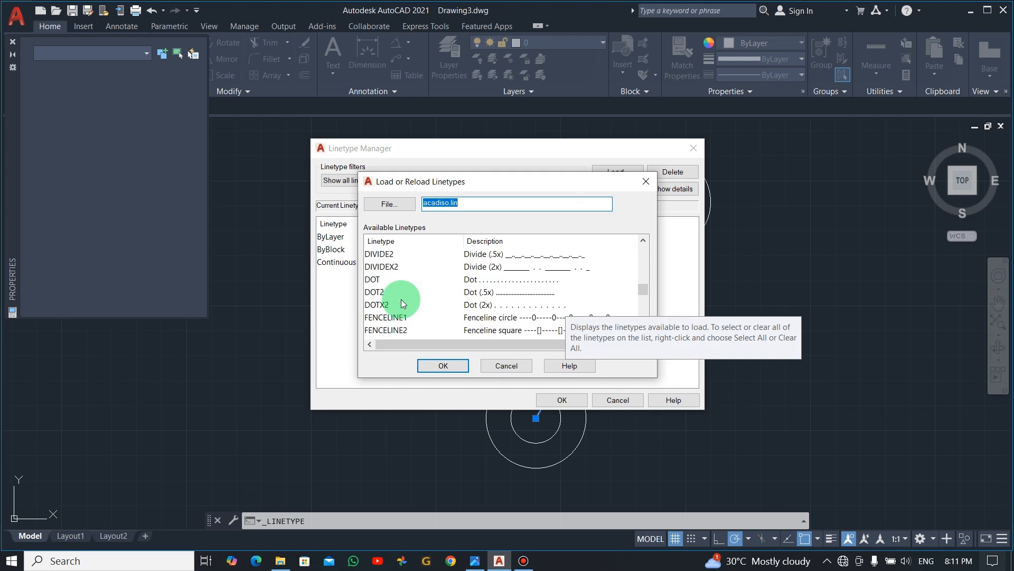
pyautogui.scroll(2, 402, 300)
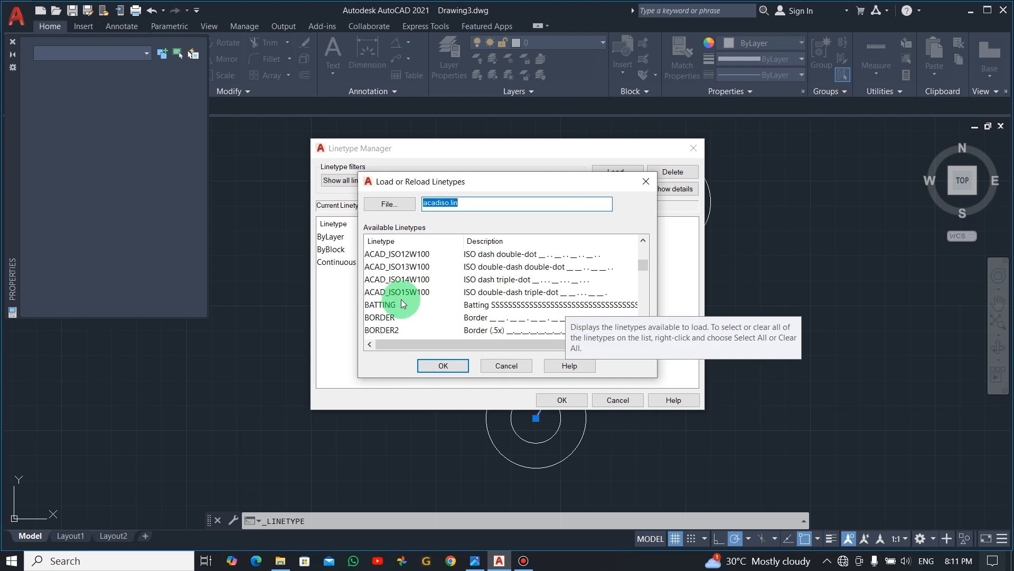
pyautogui.scroll(-2, 401, 300)
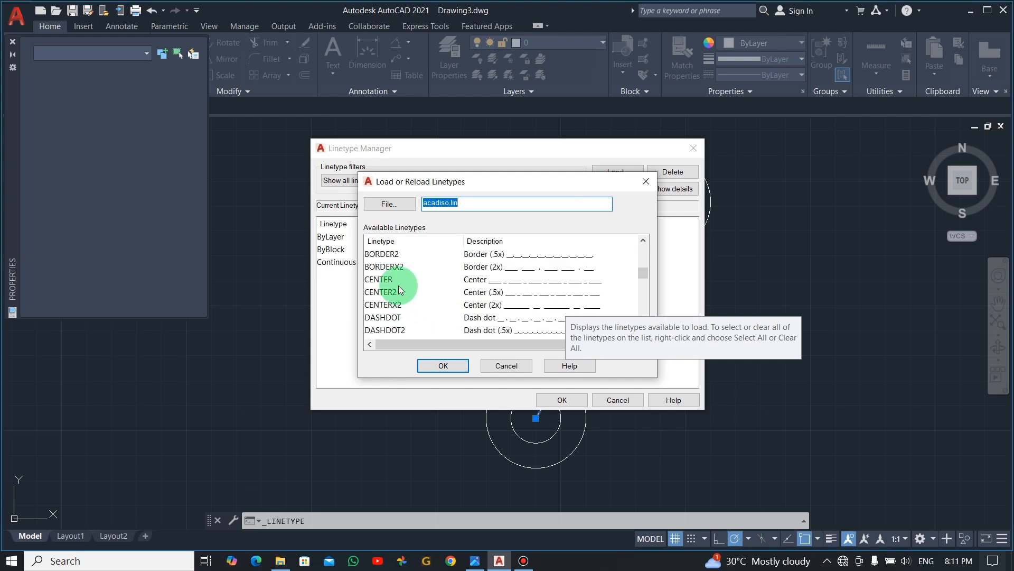
pyautogui.click(483, 308)
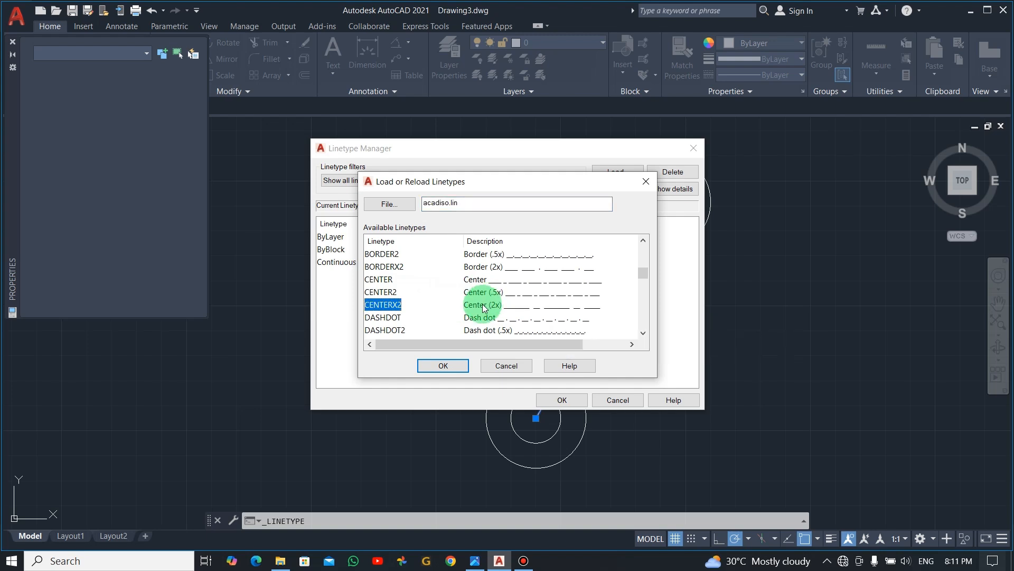
pyautogui.click(491, 294)
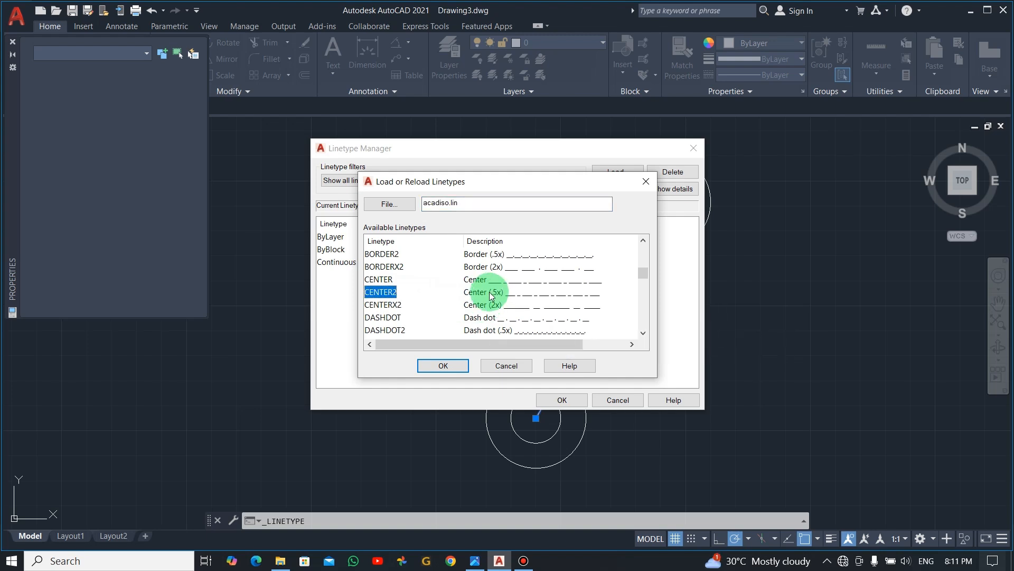
pyautogui.click(447, 364)
pyautogui.click(555, 400)
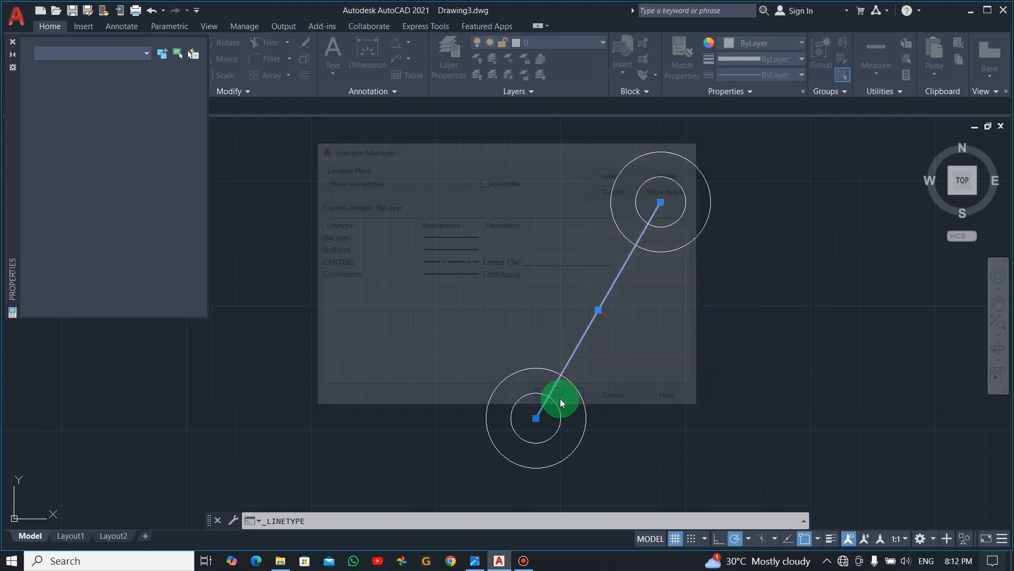
# - With nothing selected, set the drawing's current linetype to CENTER2 and close the properties
pyautogui.click(175, 112)
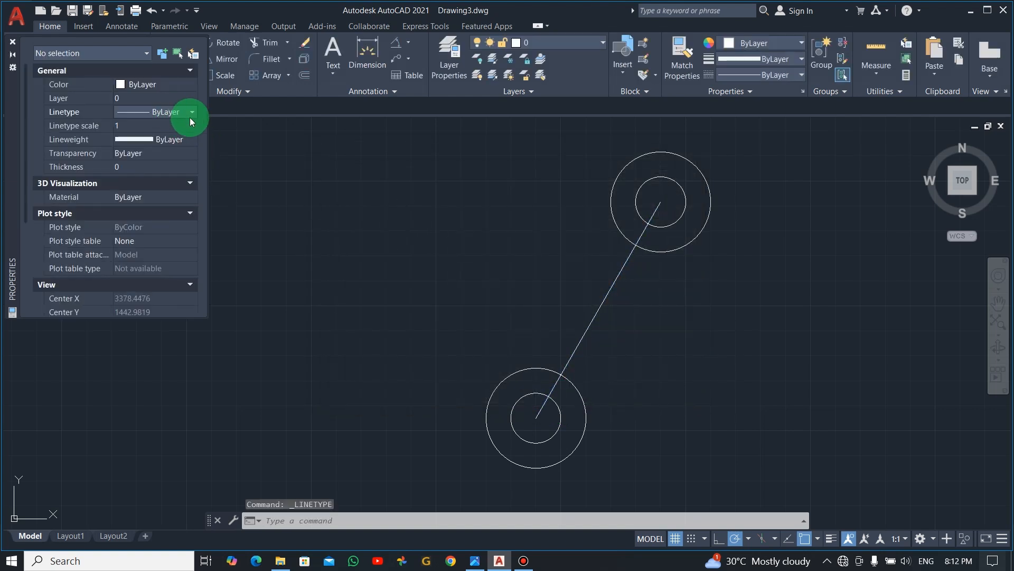
pyautogui.click(189, 113)
pyautogui.click(169, 148)
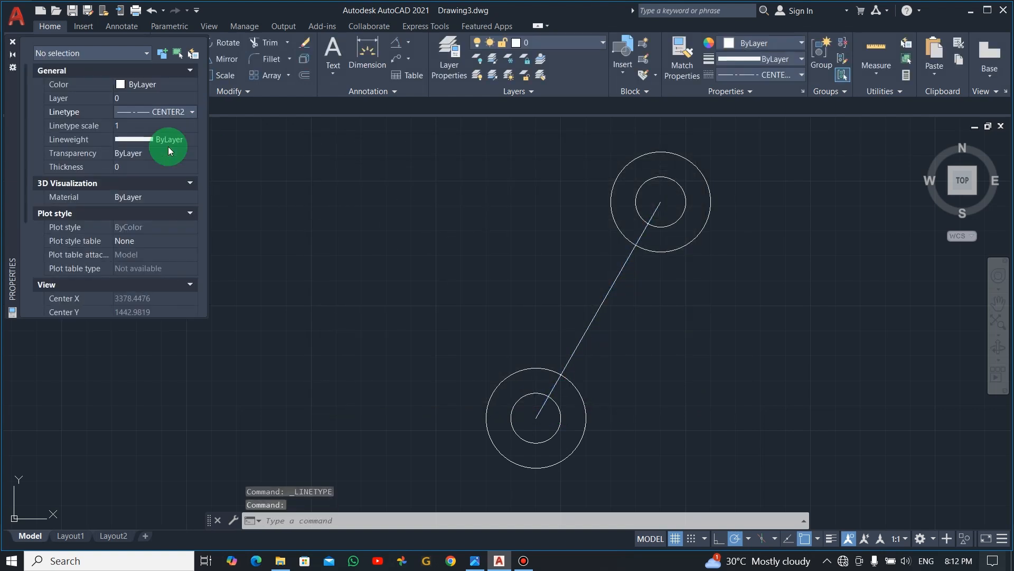
pyautogui.press('Escape')
pyautogui.click(13, 42)
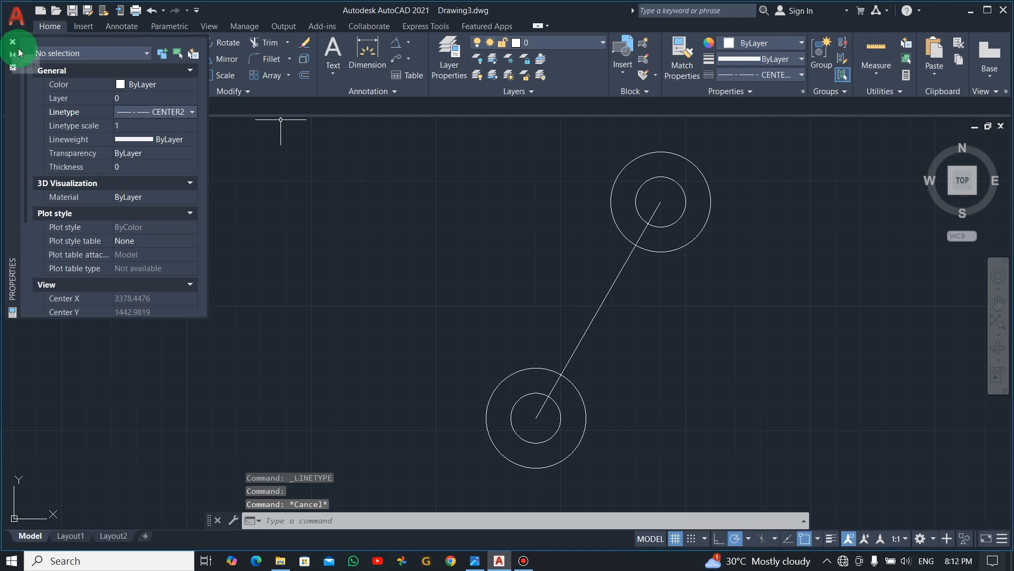
# - Change the linetype of the 60° line between the circle pairs to CENTER2 and close its properties
pyautogui.click(601, 296)
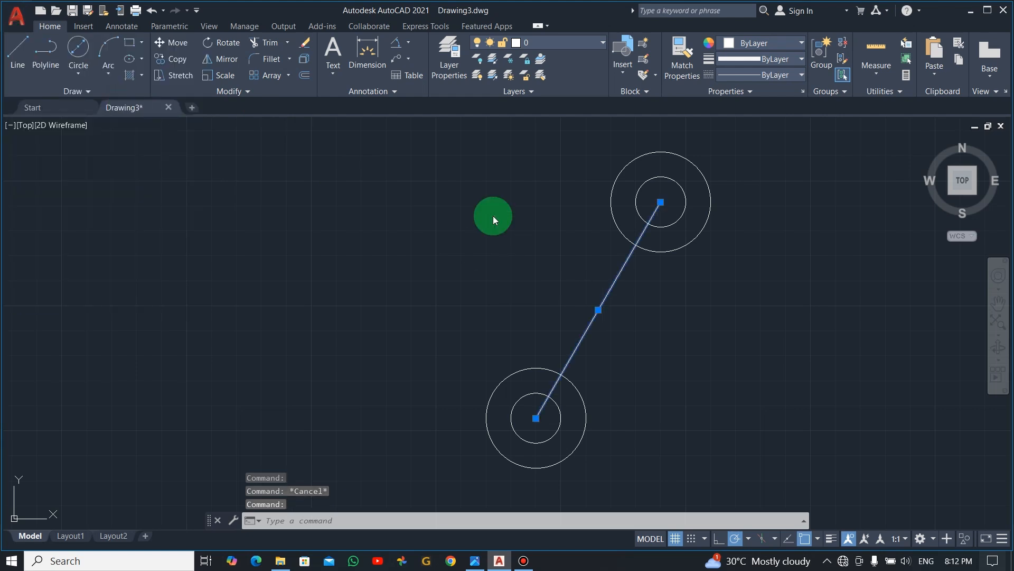
pyautogui.rightClick(493, 216)
pyautogui.click(551, 484)
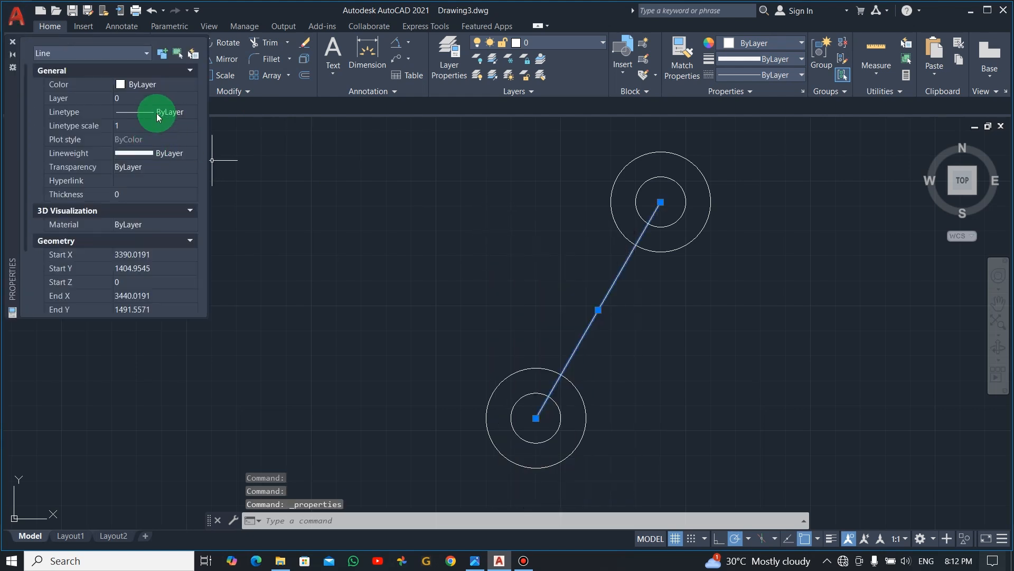
pyautogui.click(182, 113)
pyautogui.click(192, 112)
pyautogui.click(174, 145)
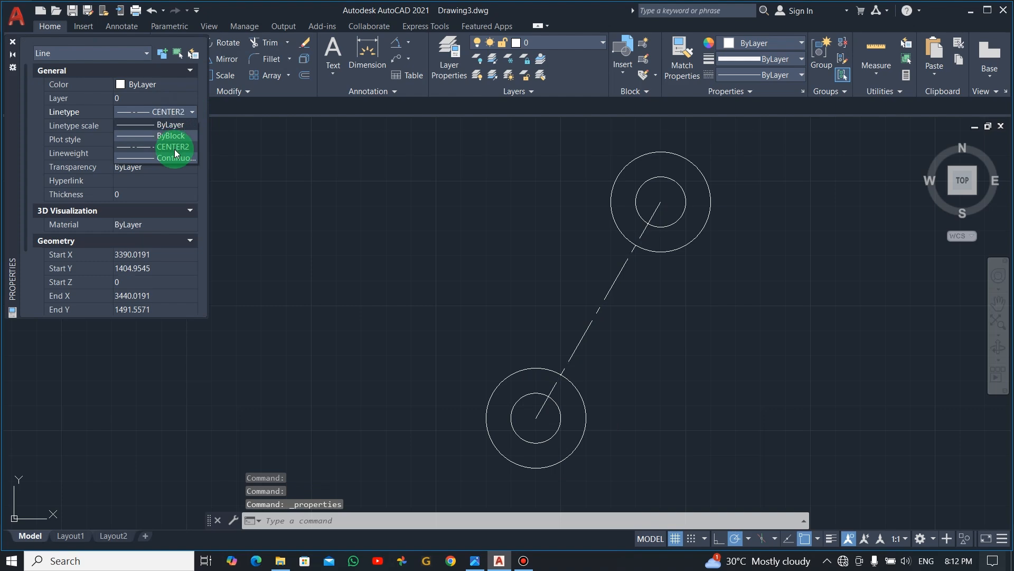
pyautogui.press('Escape')
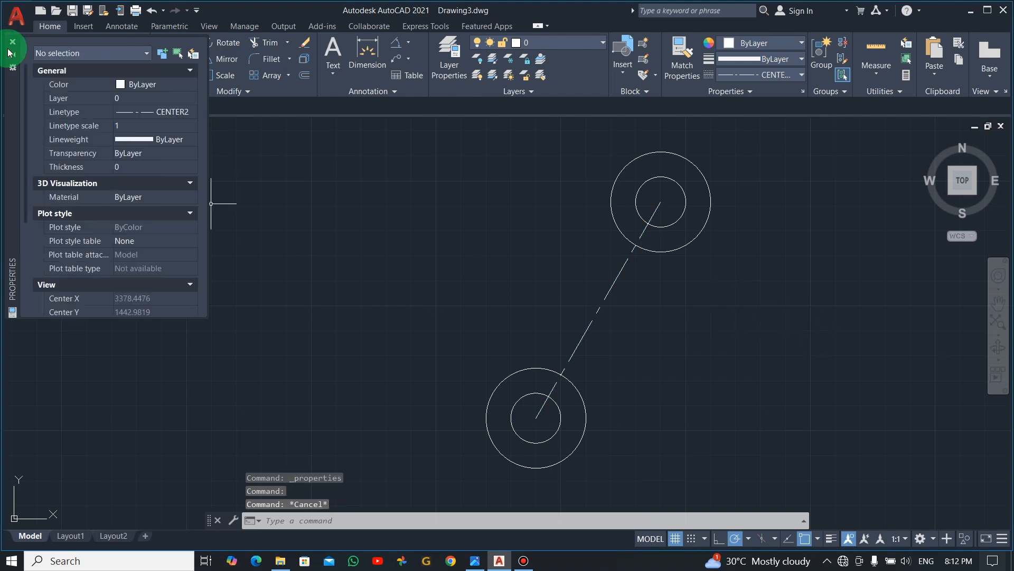
pyautogui.click(13, 42)
# - Check the reference image and draw a line from the lower circles' center, 100 units long at a 145° angle
pyautogui.hotkey('alt', 'Tab')
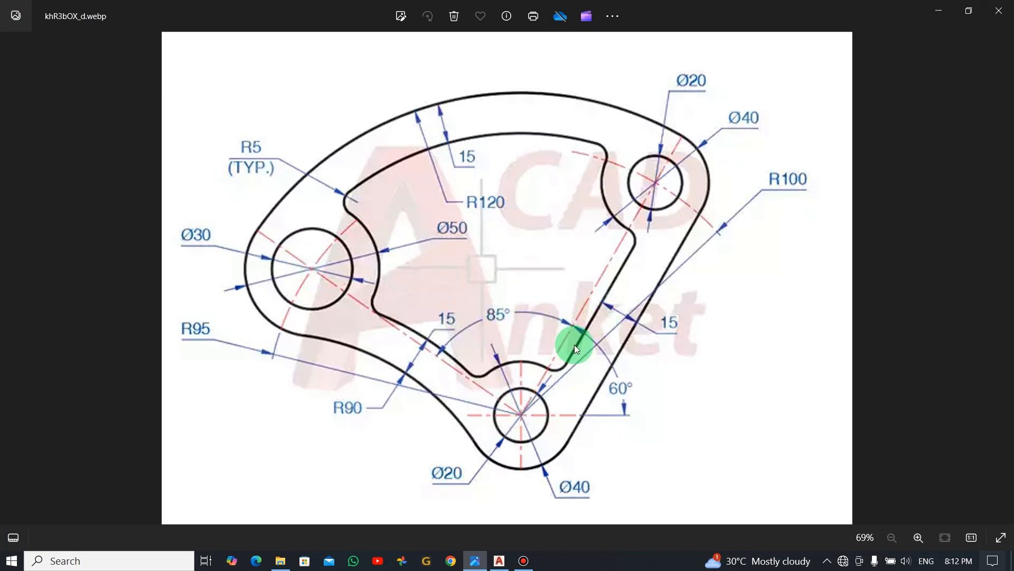
pyautogui.hotkey('alt', 'Tab')
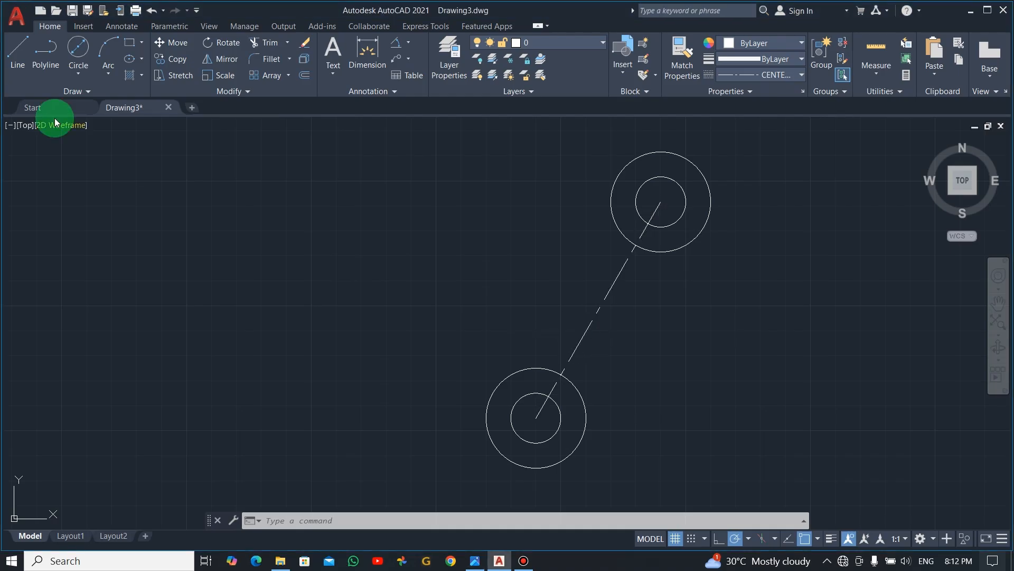
pyautogui.click(18, 49)
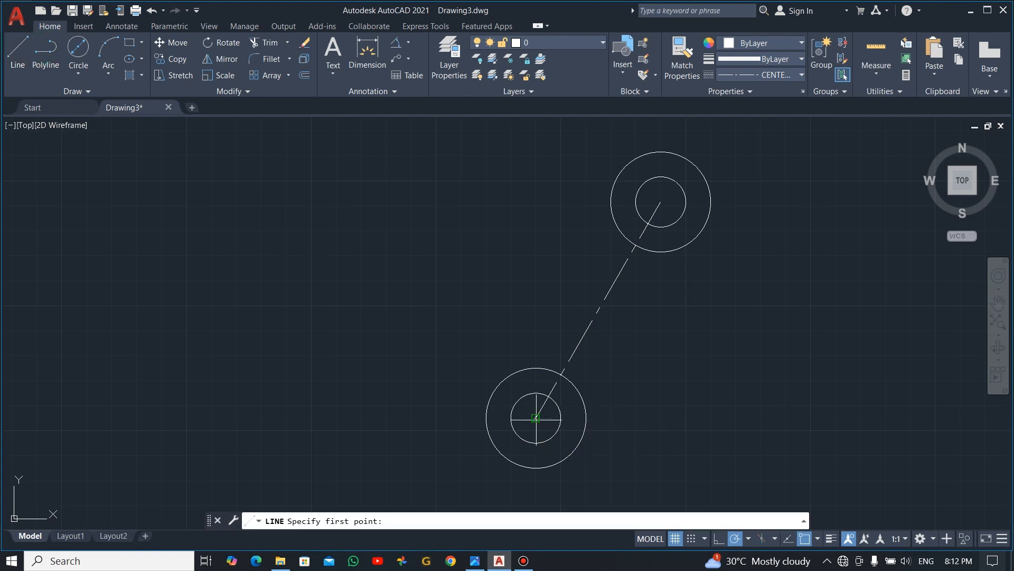
pyautogui.click(536, 417)
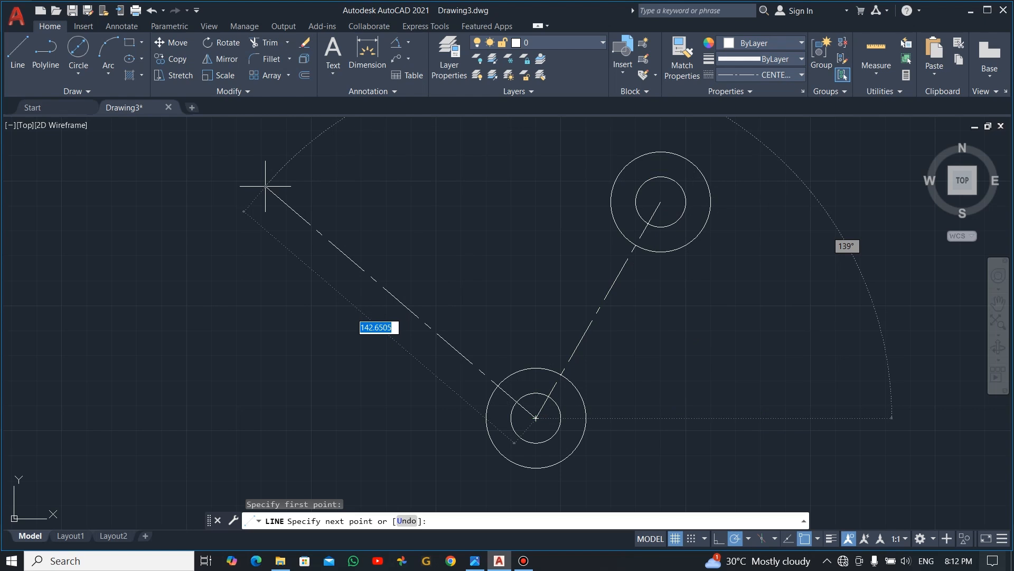
pyautogui.click(265, 186)
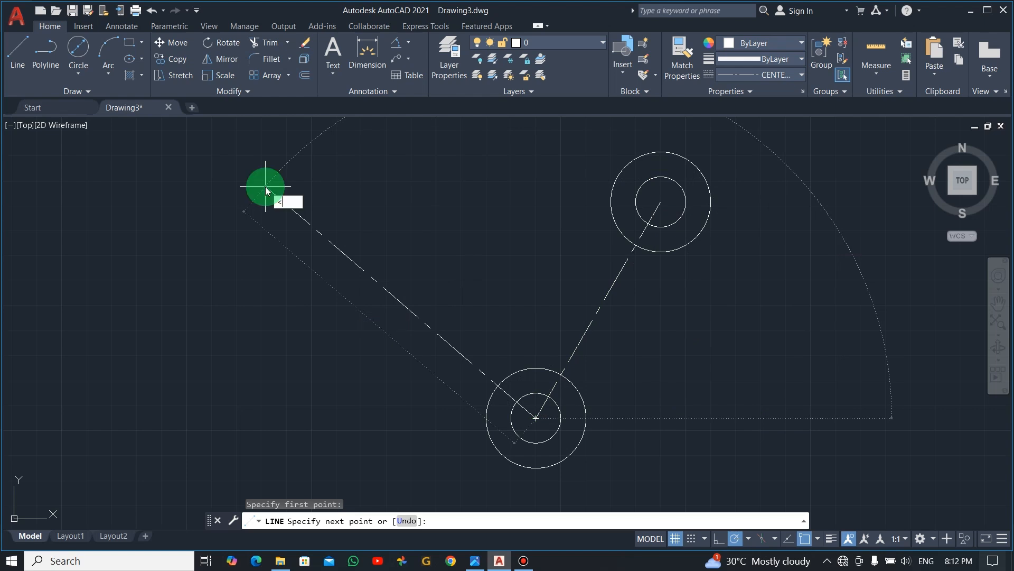
pyautogui.write('145')
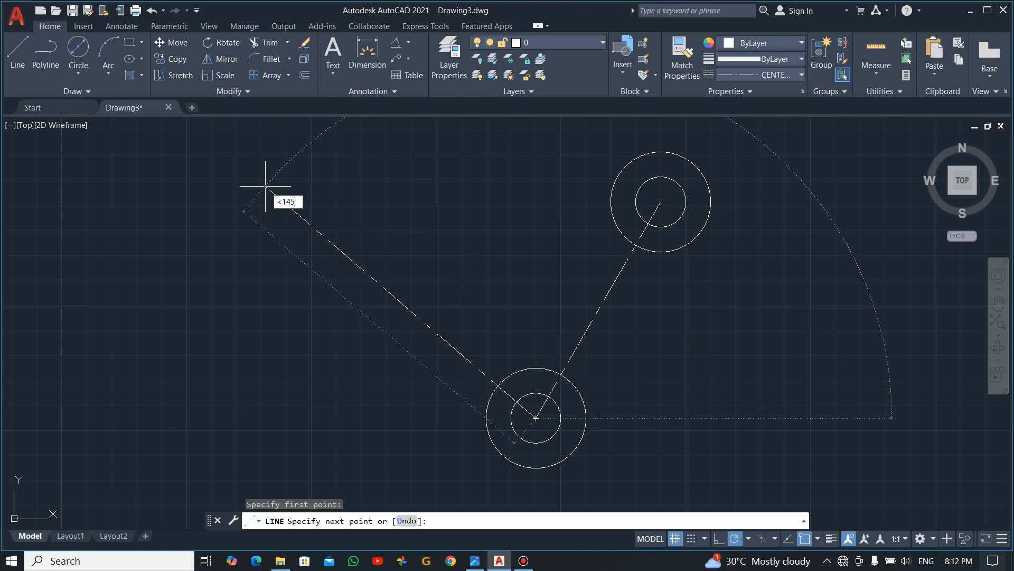
pyautogui.press('Return')
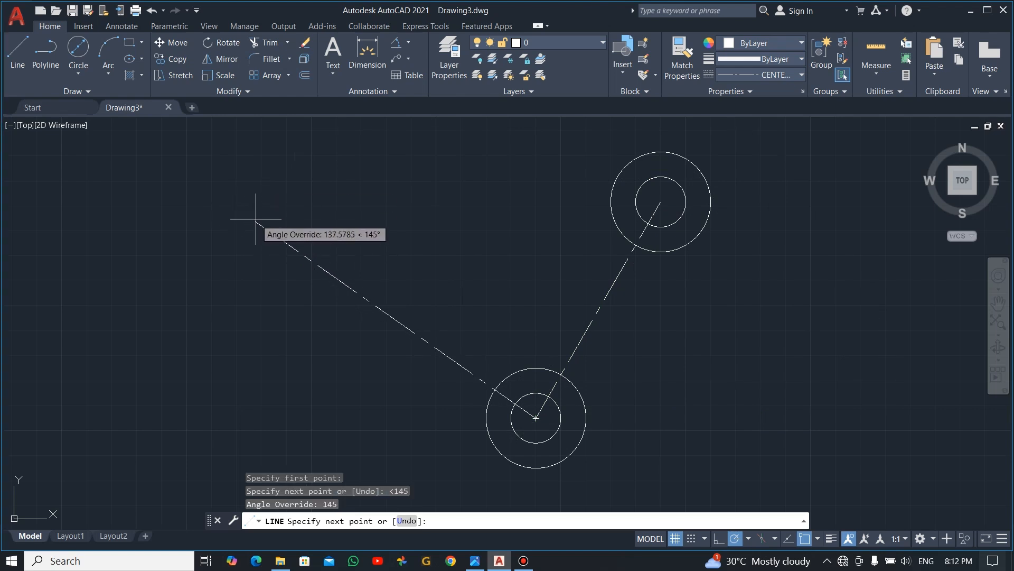
pyautogui.write('100')
pyautogui.press('Return')
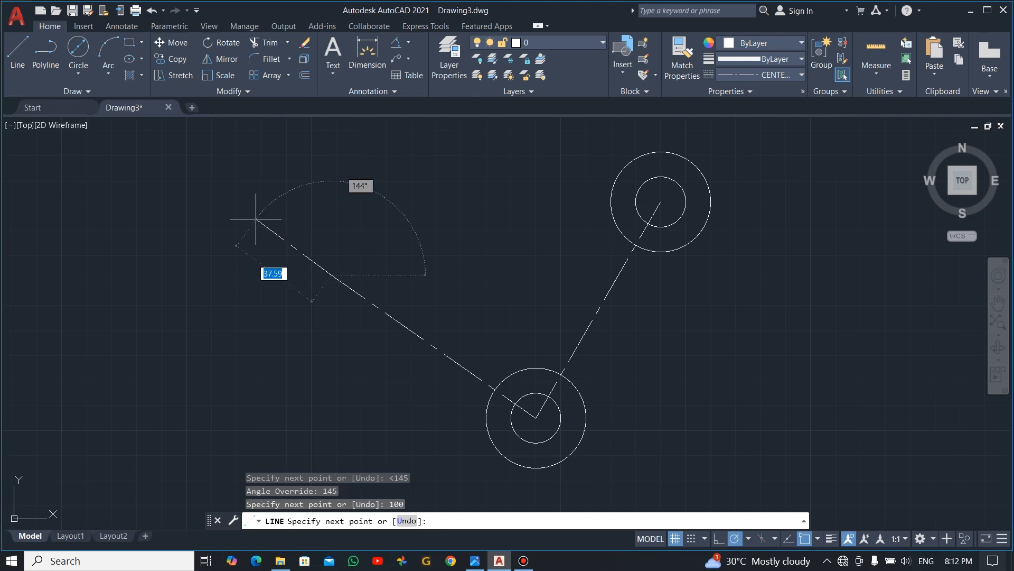
pyautogui.press('Escape')
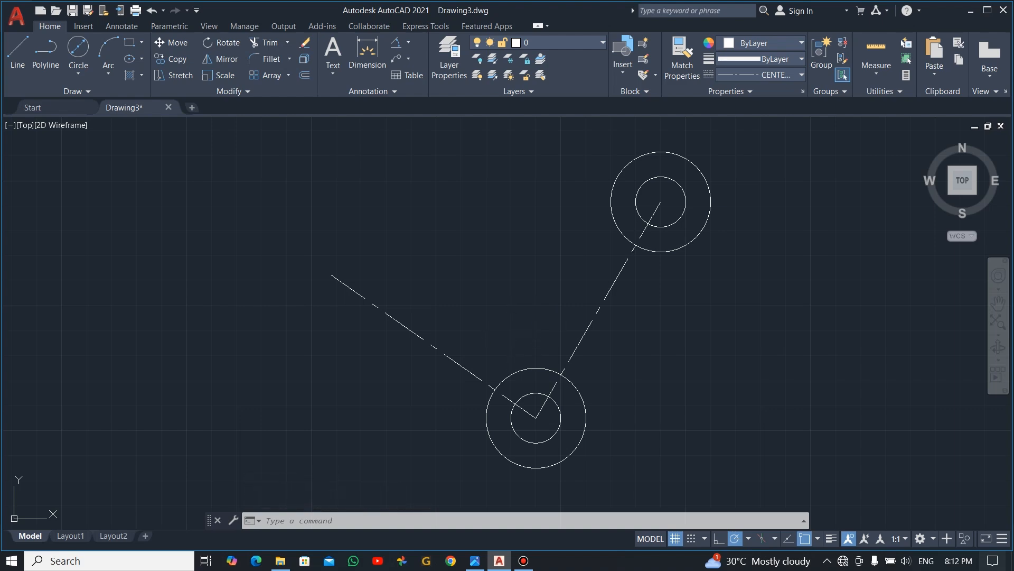
# - Check the reference image and draw a 50-diameter circle centered on the free end of the 145° center line
pyautogui.hotkey('alt', 'Tab')
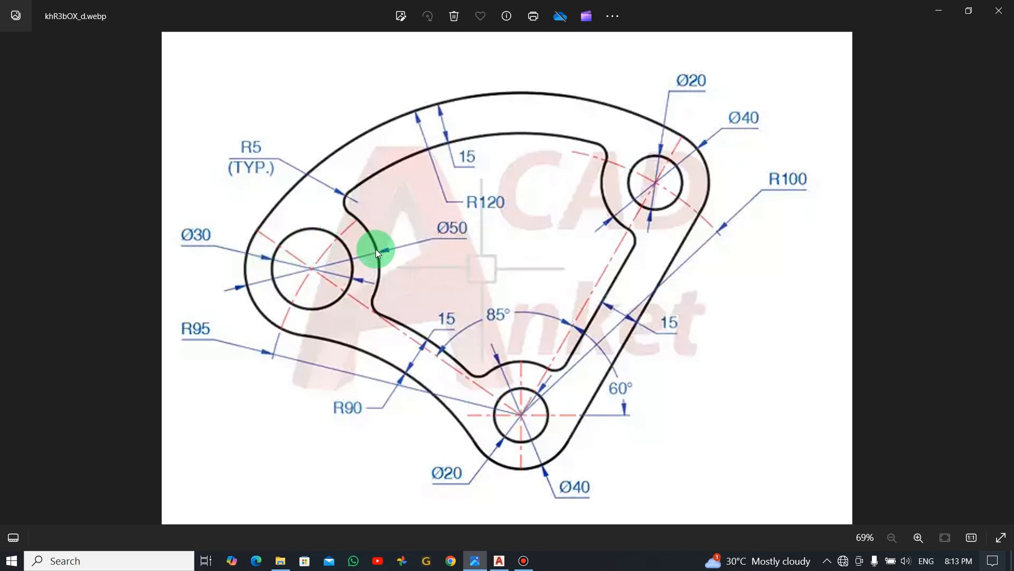
pyautogui.hotkey('alt', 'Tab')
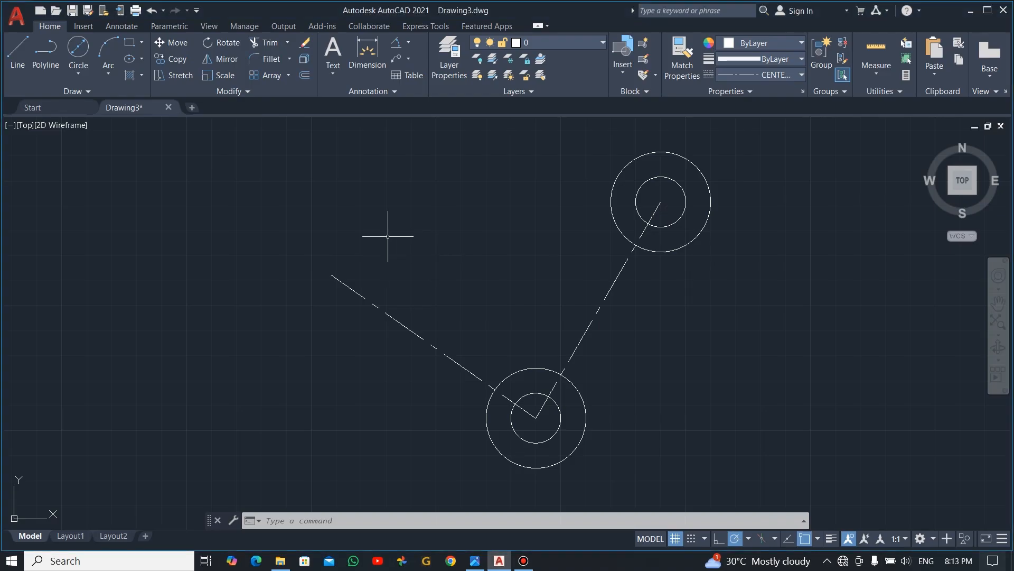
pyautogui.click(82, 60)
pyautogui.click(331, 274)
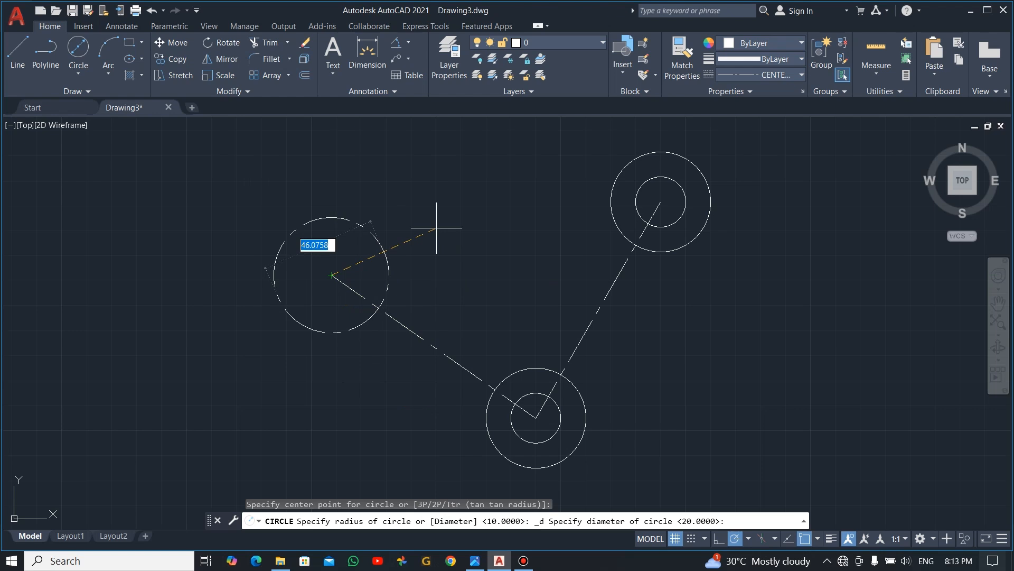
pyautogui.write('50')
pyautogui.press('Return')
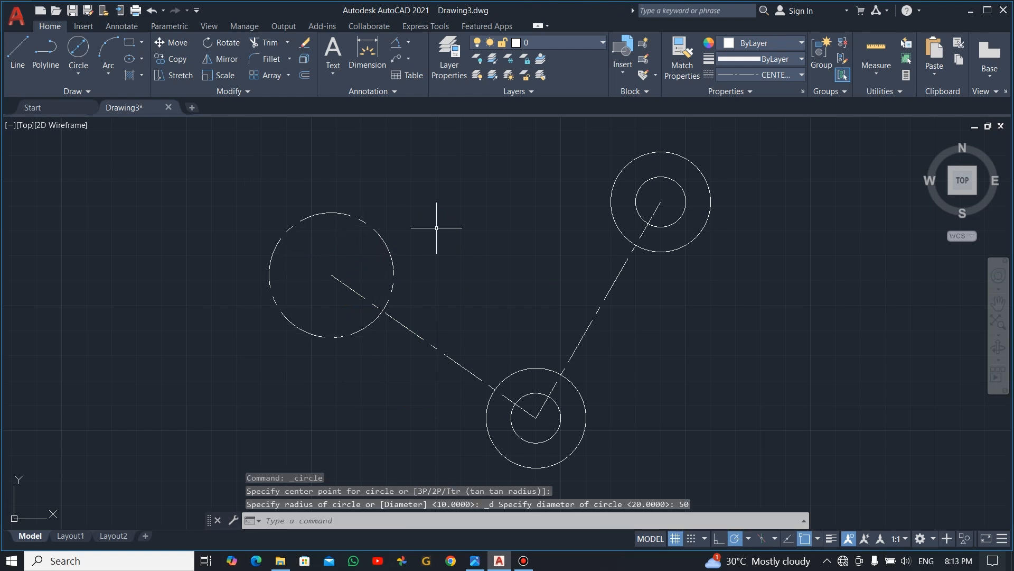
# - Draw a concentric 30-diameter circle inside the 50-diameter circle at the end of the 145° line
pyautogui.click(79, 48)
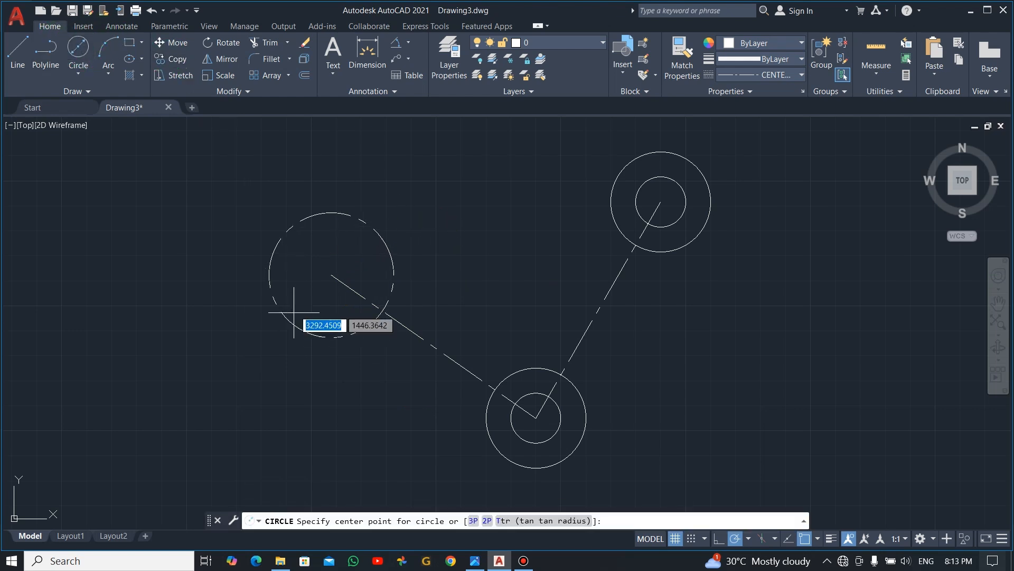
pyautogui.click(332, 276)
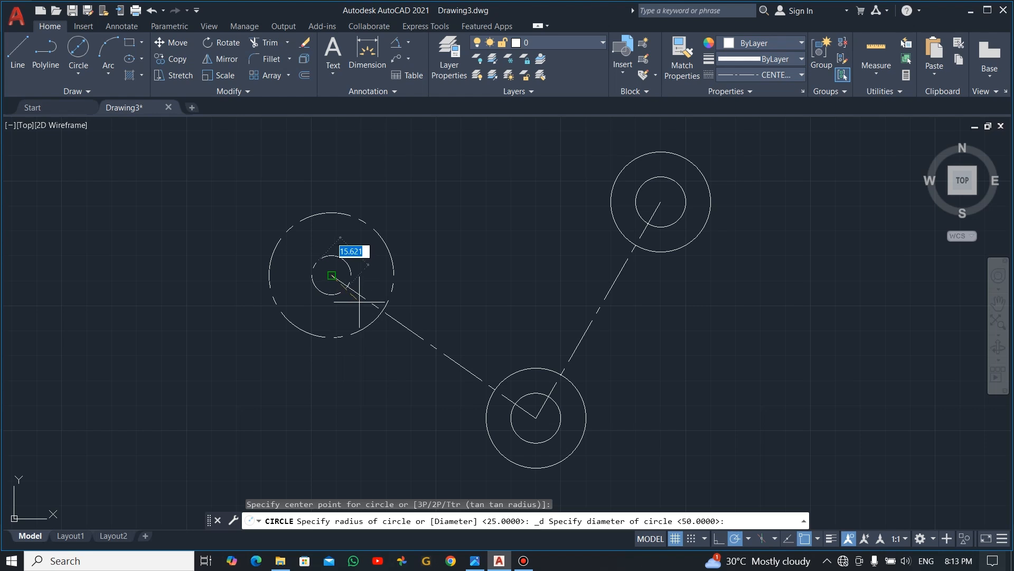
pyautogui.write('30')
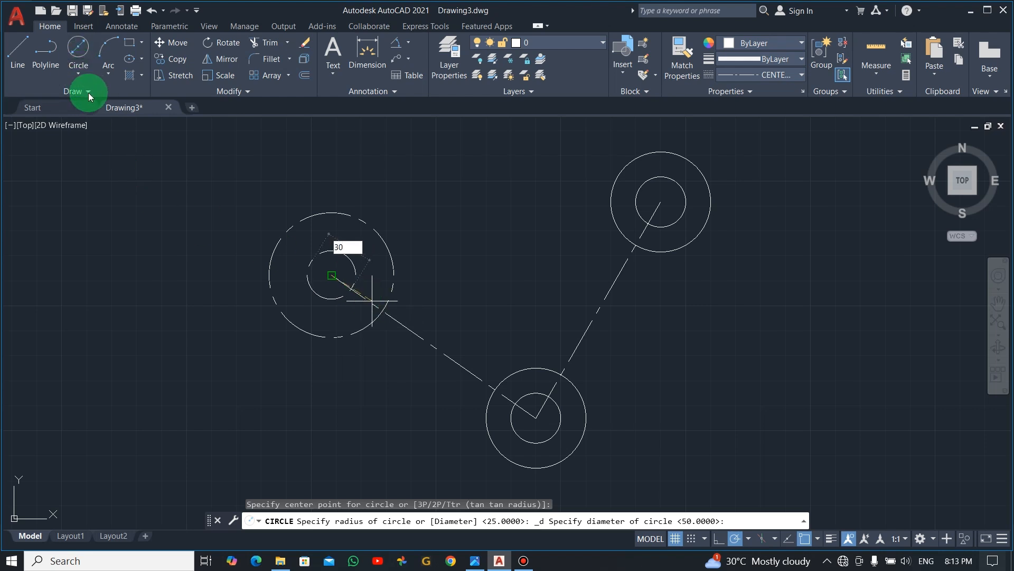
pyautogui.click(83, 79)
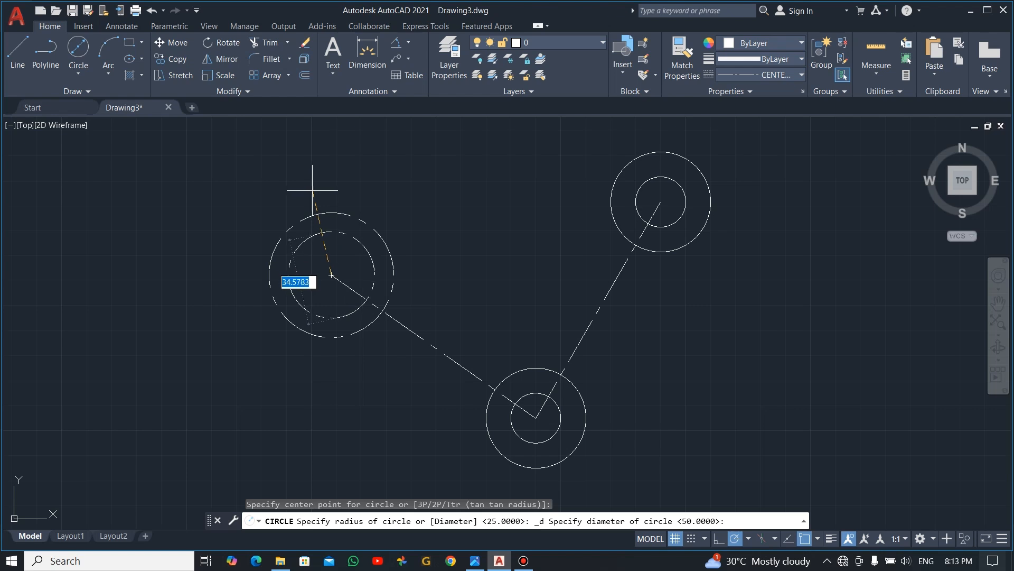
pyautogui.write('30')
pyautogui.press('Return')
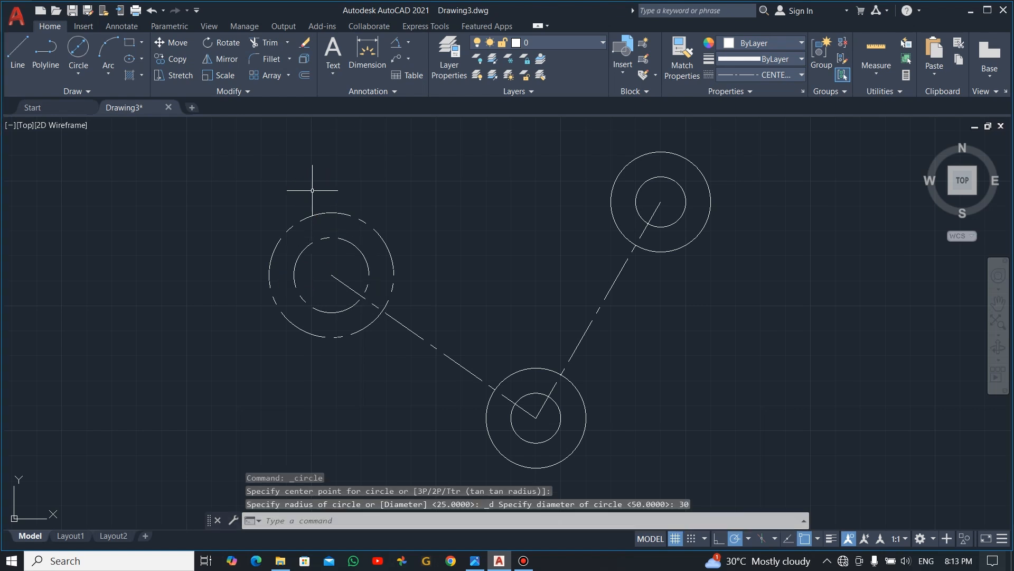
pyautogui.press('Escape')
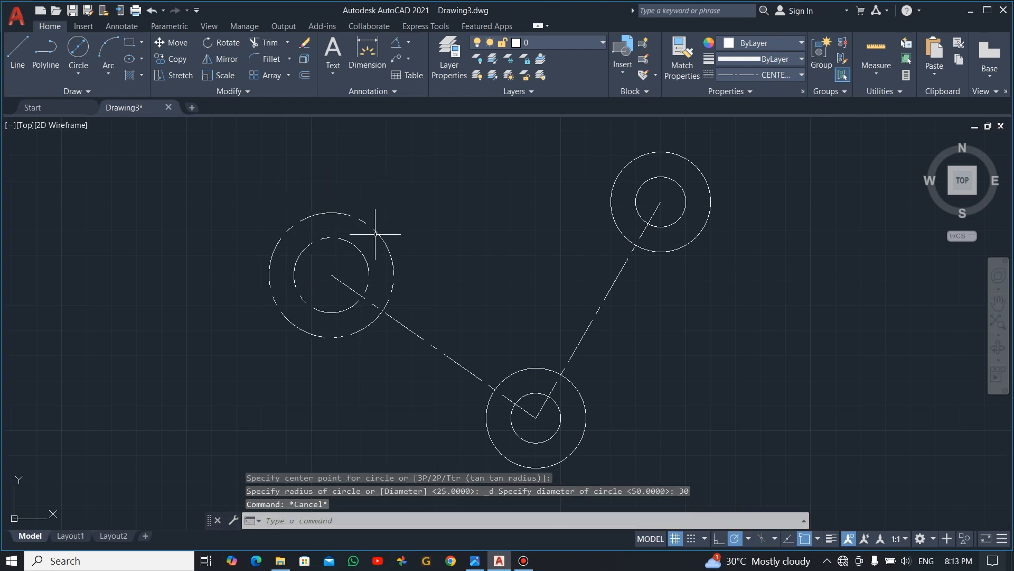
# - Change the linetype of the 50- and 30-diameter circles to ByLayer, deselect them and close the properties
pyautogui.click(376, 232)
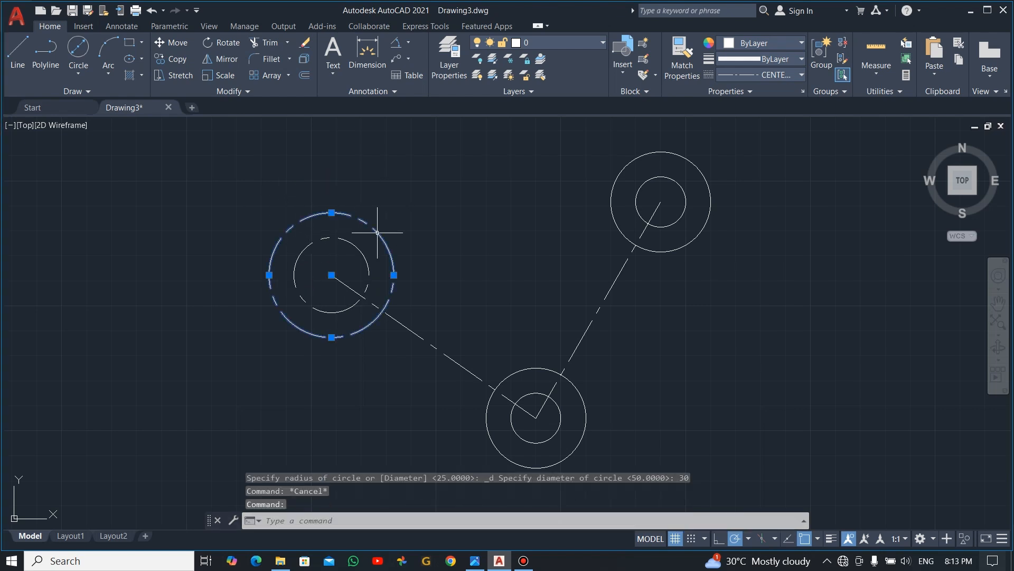
pyautogui.click(362, 255)
pyautogui.rightClick(400, 214)
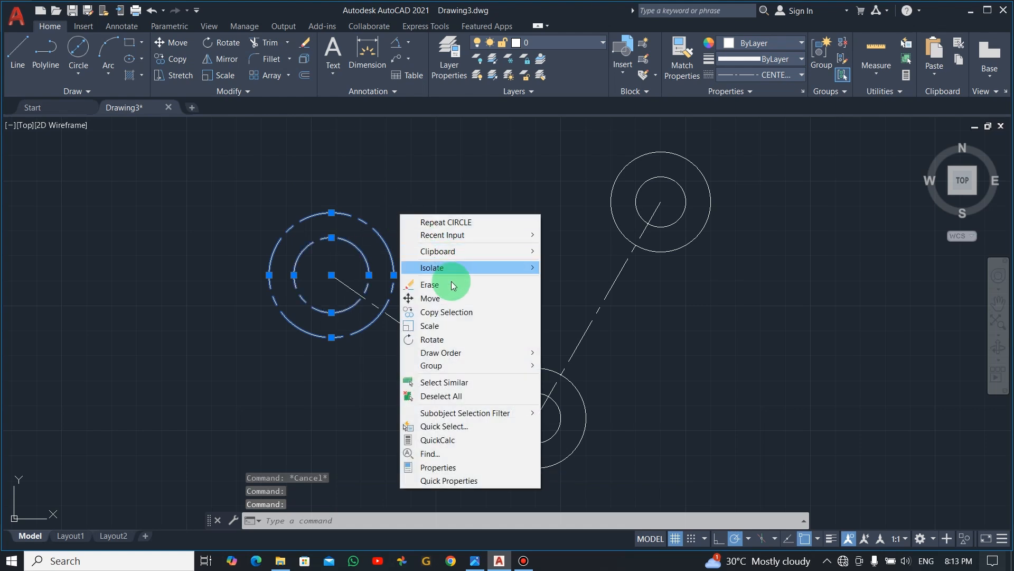
pyautogui.click(449, 467)
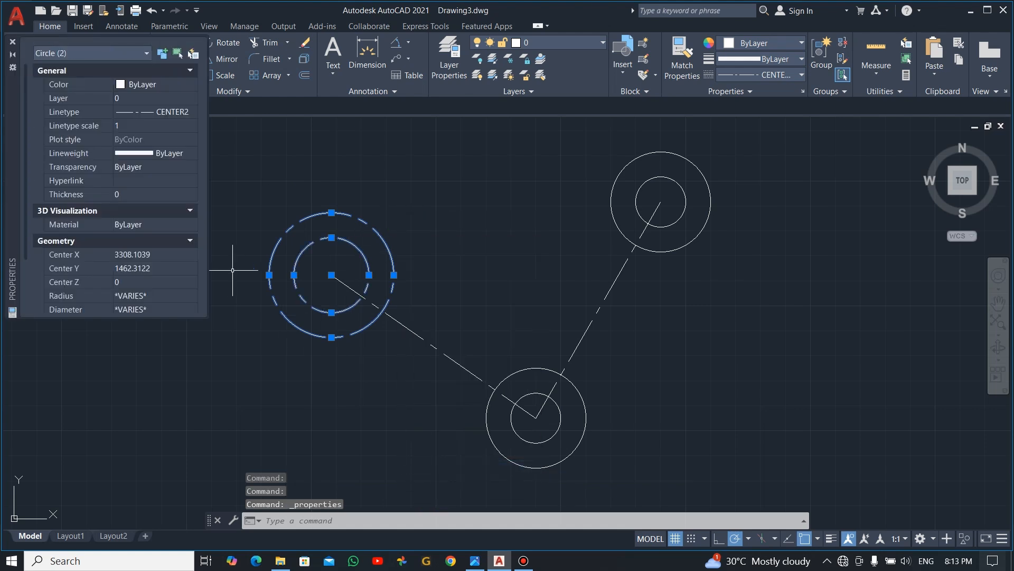
pyautogui.click(168, 112)
pyautogui.click(193, 113)
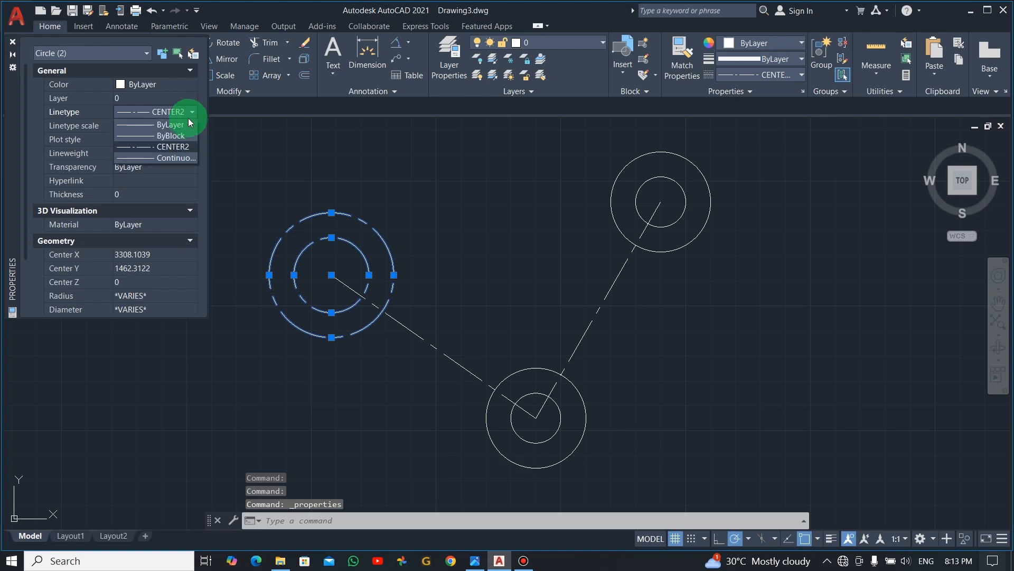
pyautogui.click(136, 126)
pyautogui.press('Escape')
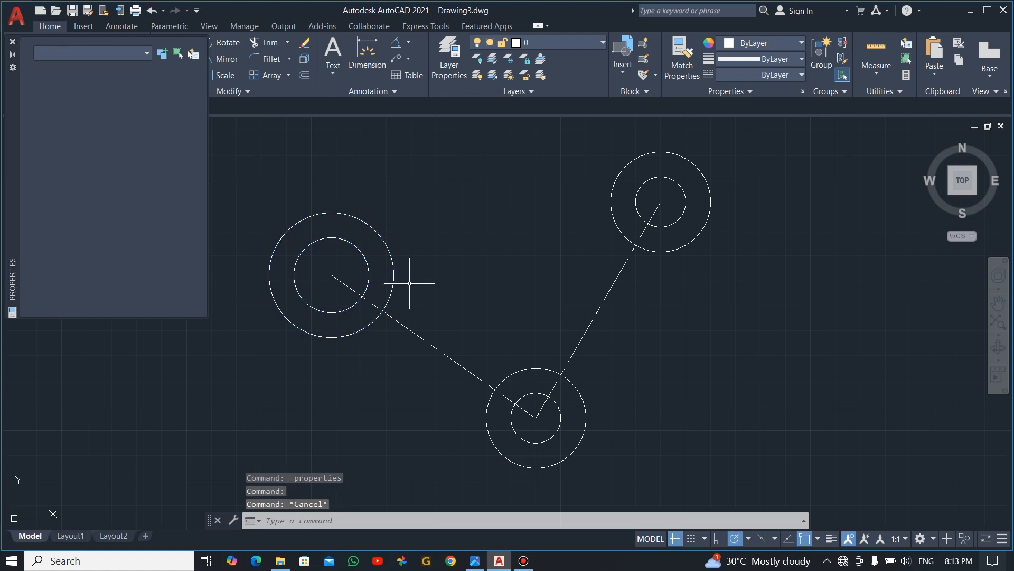
pyautogui.press('Escape')
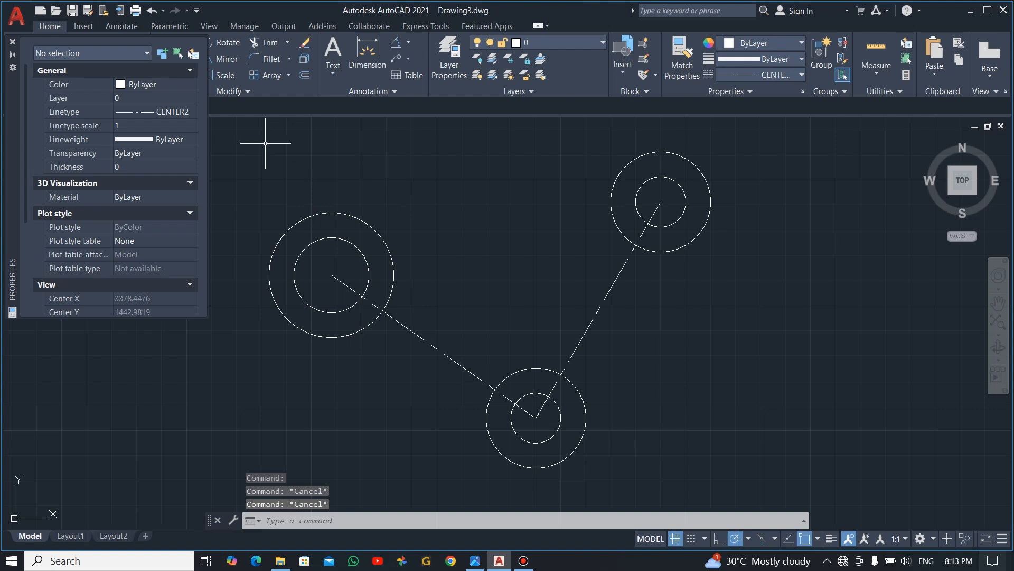
pyautogui.click(13, 42)
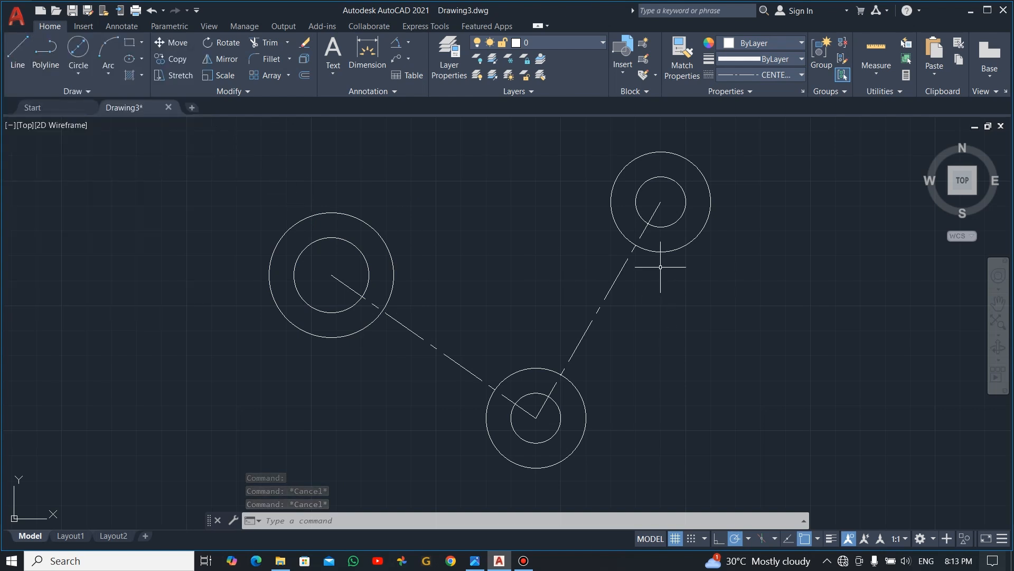
# - Check the reference image and draw a Tan, Tan, Radius circle of radius 120 touching the outer circles of the two upper pairs
pyautogui.scroll(-2, 666, 284)
pyautogui.hotkey('alt', 'Tab')
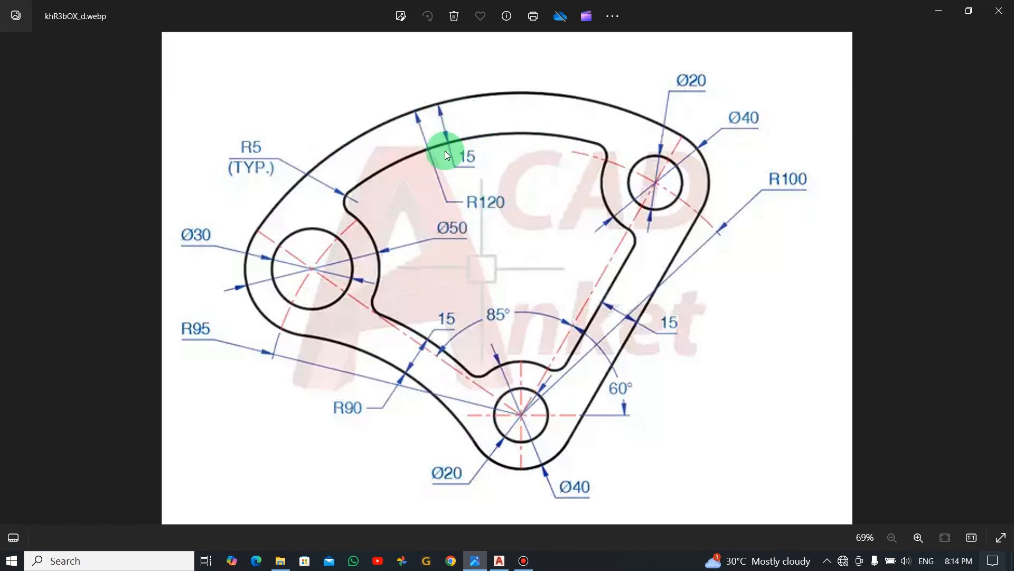
pyautogui.hotkey('alt', 'Tab')
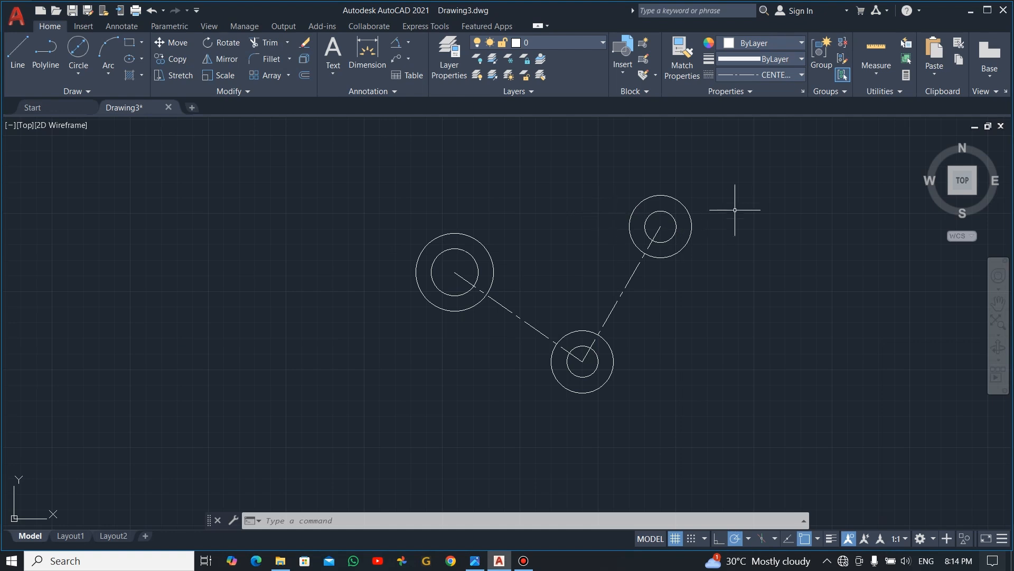
pyautogui.scroll(2, 680, 218)
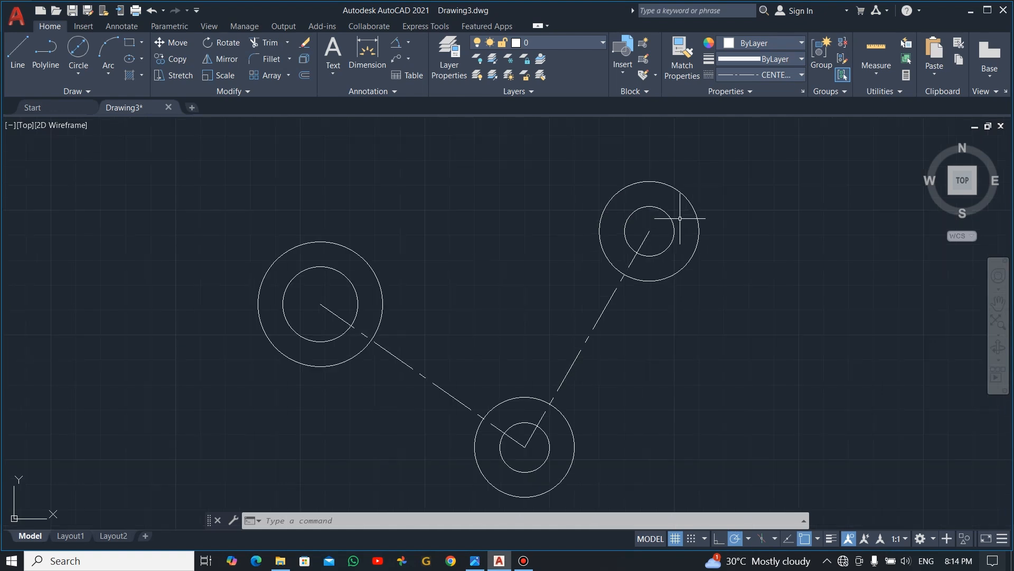
pyautogui.click(79, 74)
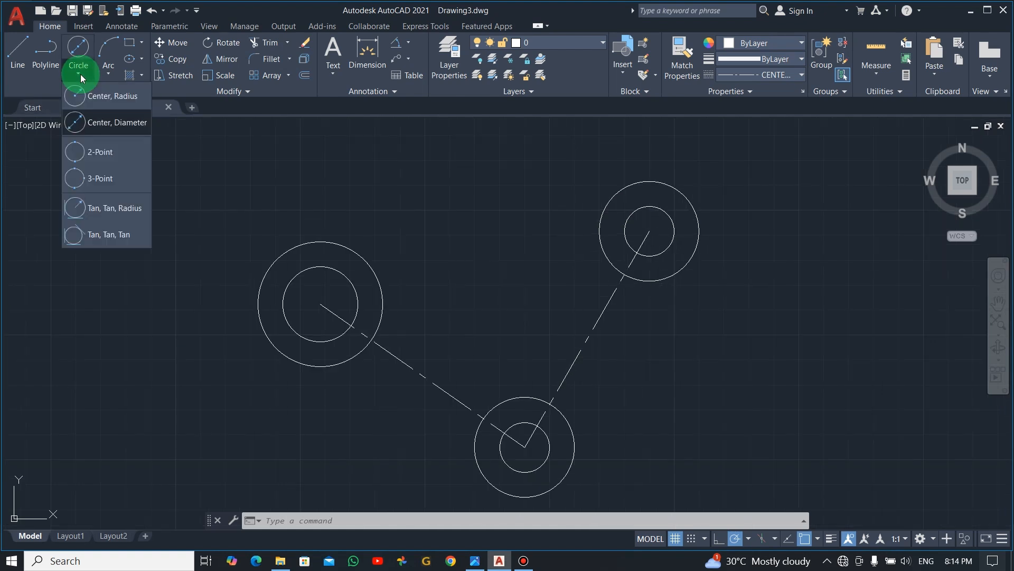
pyautogui.click(100, 209)
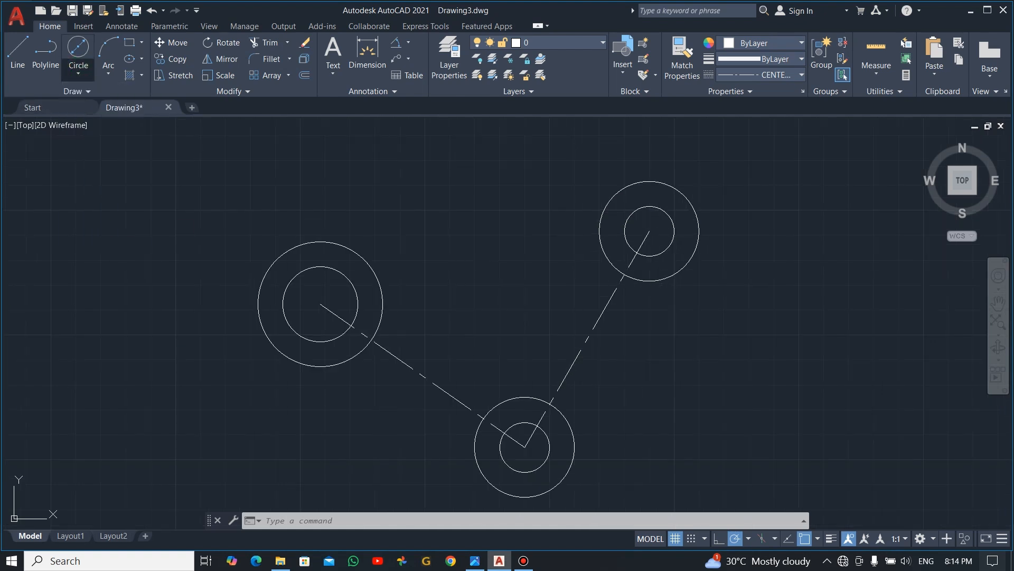
pyautogui.click(258, 297)
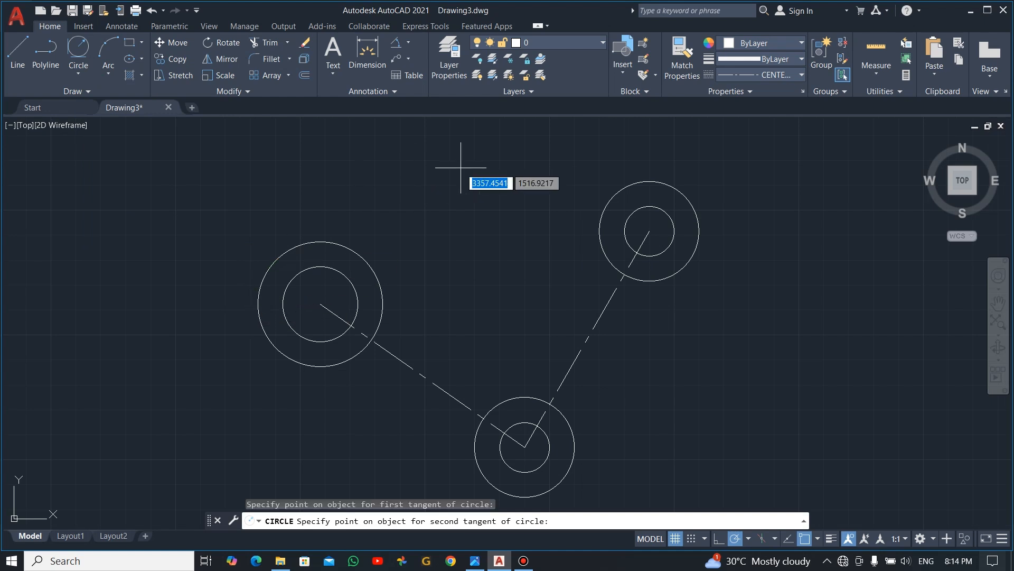
pyautogui.click(681, 187)
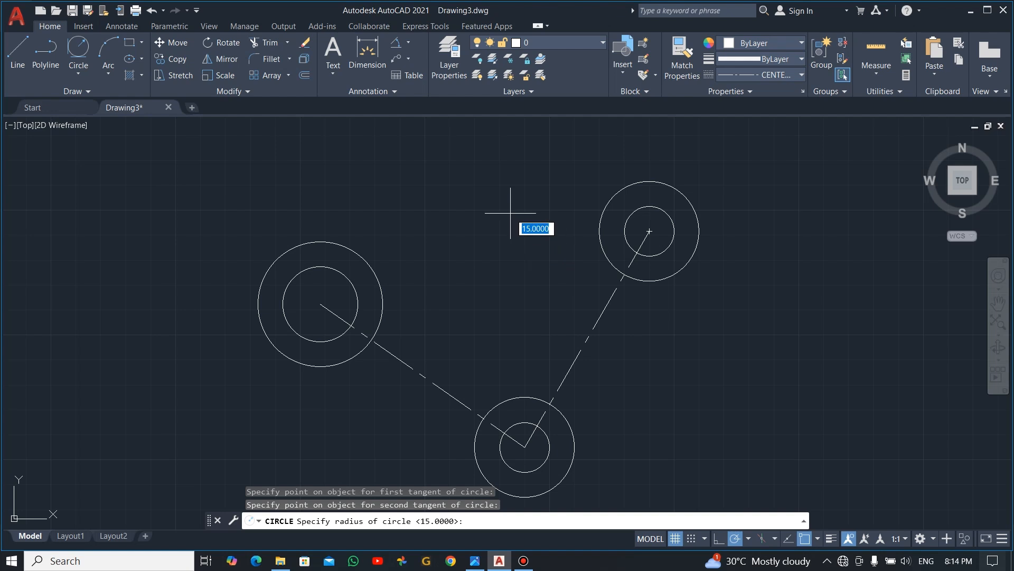
pyautogui.write('120')
pyautogui.press('Return')
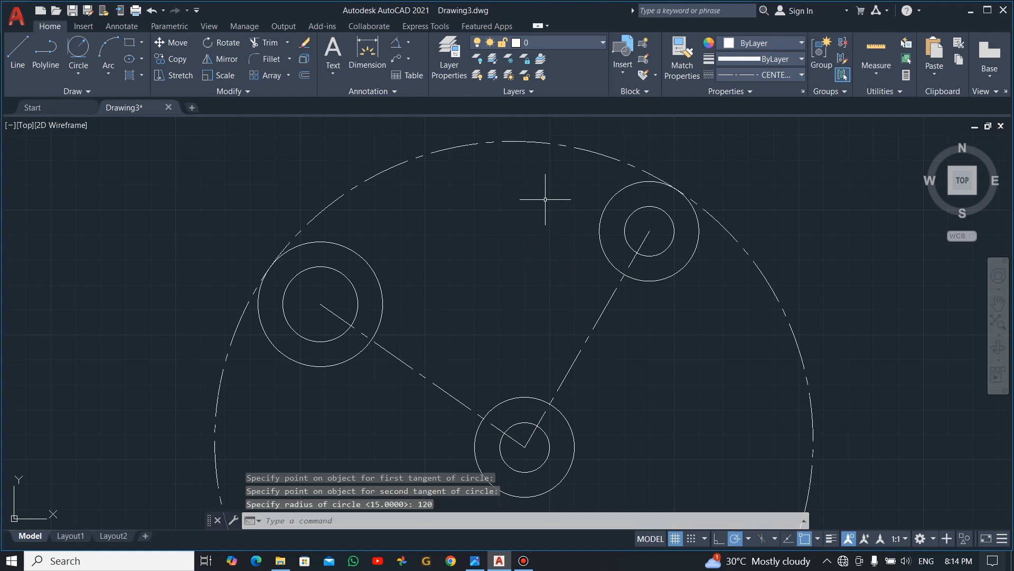
# - Erase the dashed 120-radius circle and set the drawing's current linetype to ByBlock
pyautogui.click(800, 75)
pyautogui.click(778, 106)
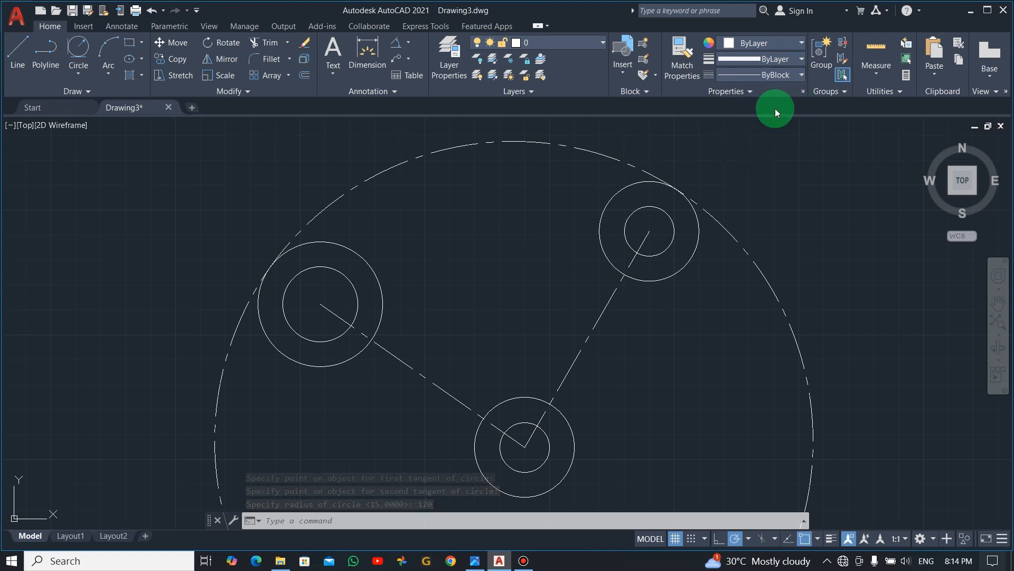
pyautogui.click(576, 147)
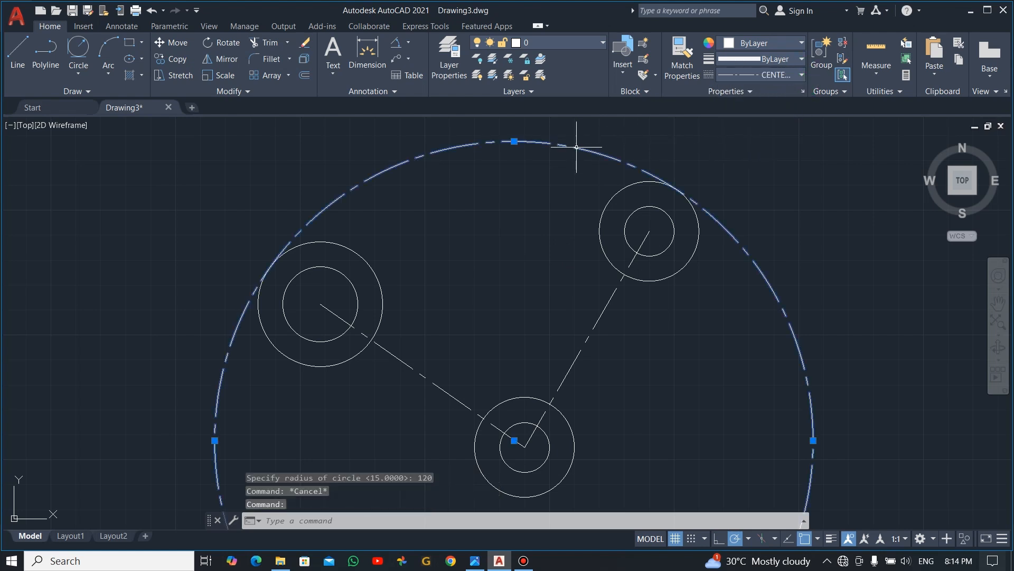
pyautogui.press('Delete')
pyautogui.click(800, 75)
pyautogui.click(776, 103)
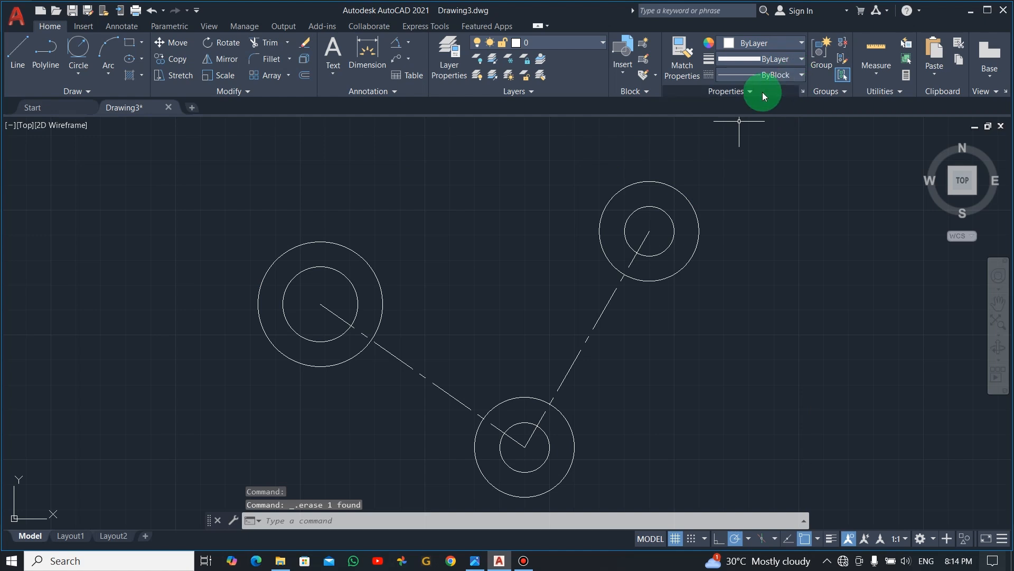
# - Draw a ByBlock-linetype circle of radius 120 tangent to the outer sides of the 50- and 40-diameter upper circles
pyautogui.click(77, 50)
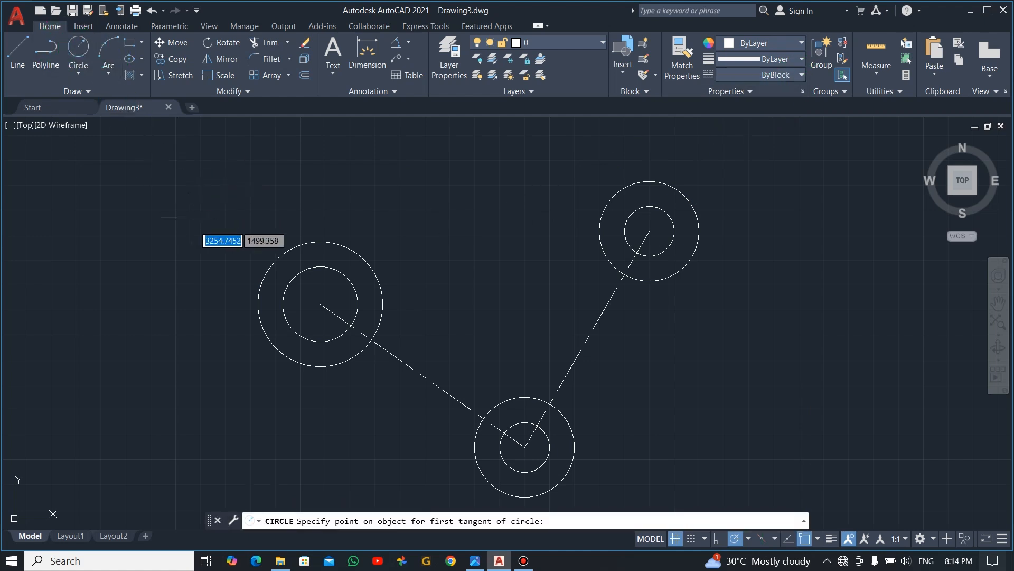
pyautogui.click(258, 284)
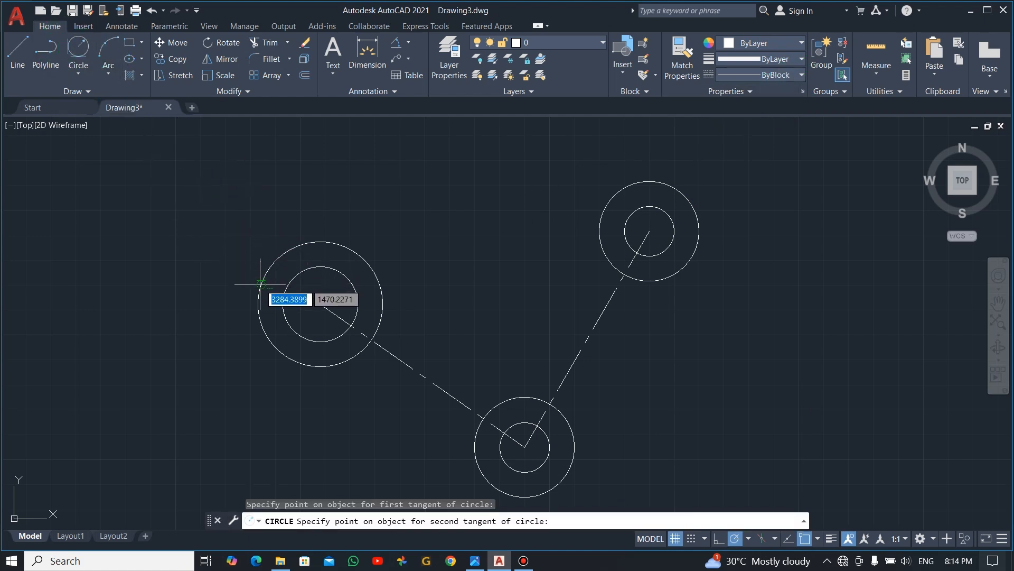
pyautogui.click(690, 196)
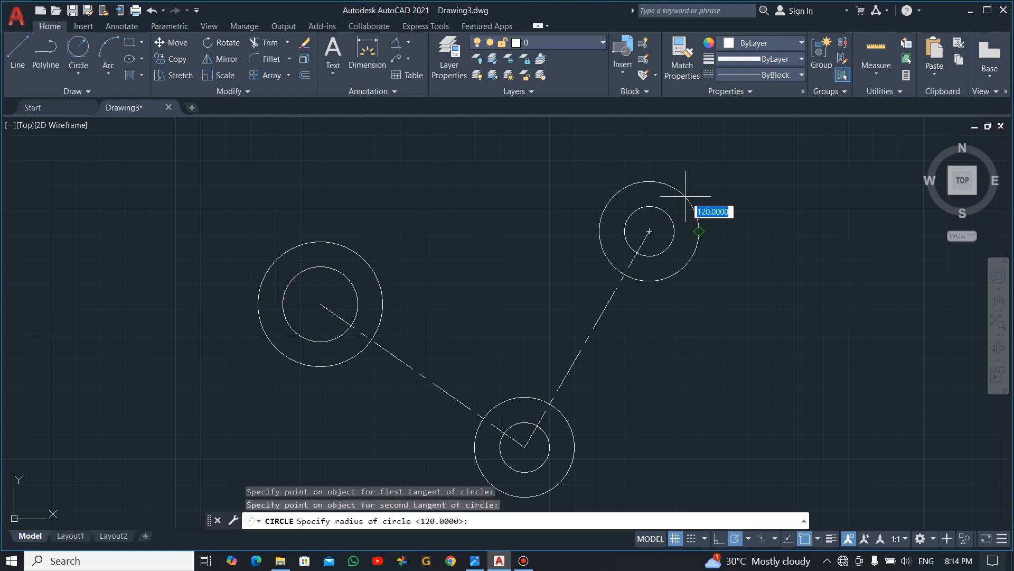
pyautogui.press('Return')
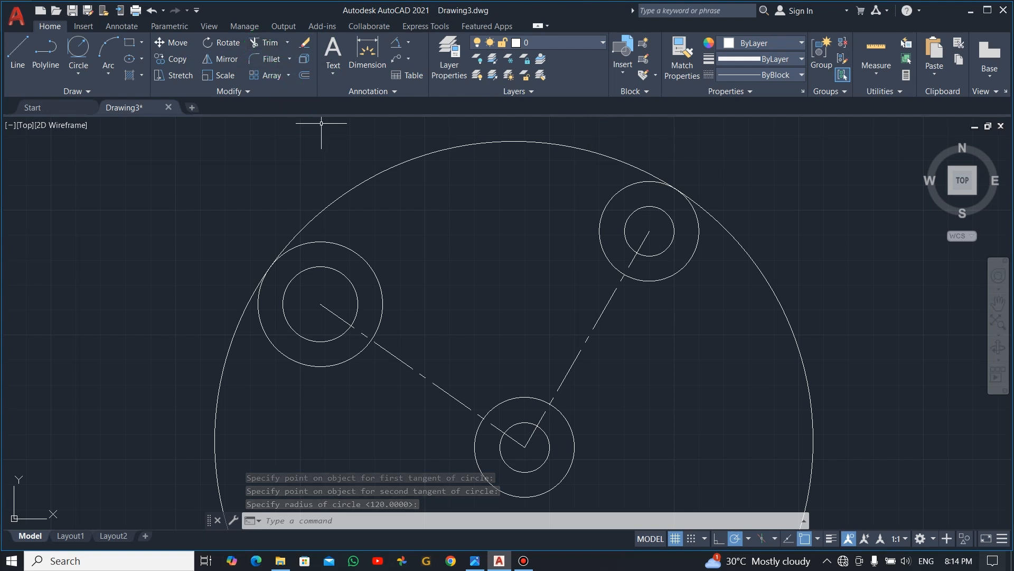
# - Trim away the lower part of the 120-radius circle, keeping only the upper arc between its two tangent circles
pyautogui.write('tr')
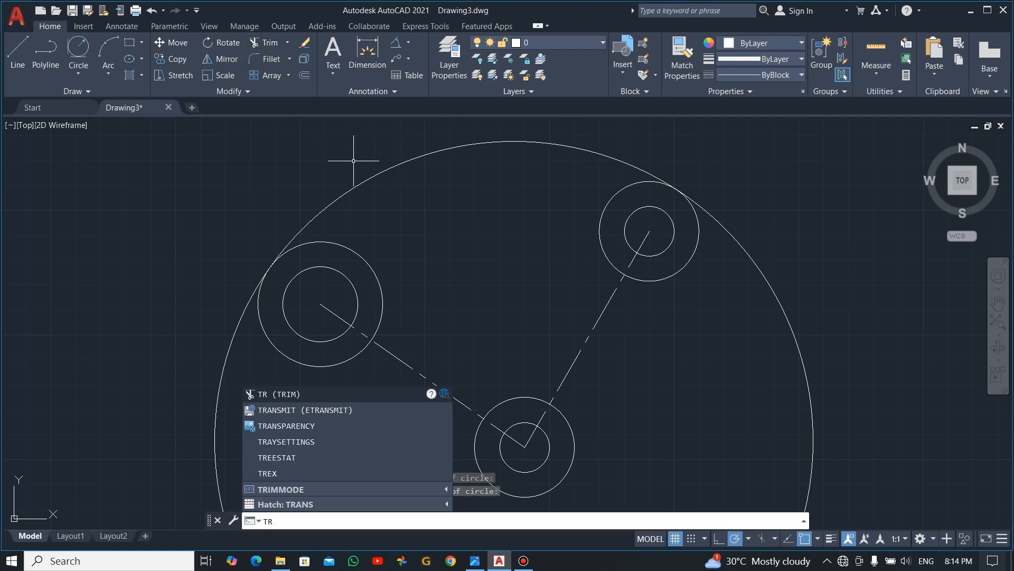
pyautogui.press('Return')
pyautogui.moveTo(736, 185); pyautogui.dragTo(716, 279)
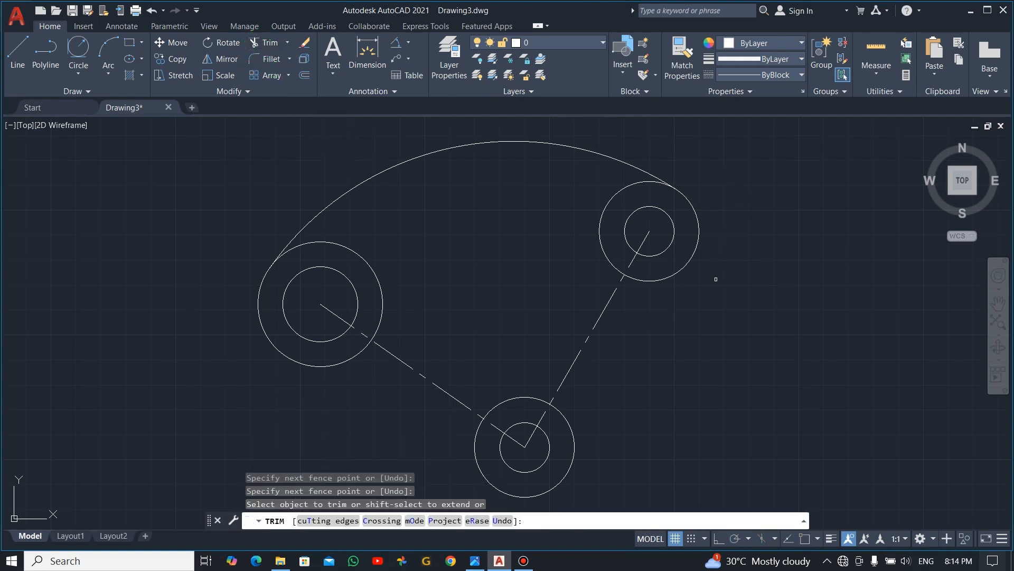
pyautogui.press('Escape')
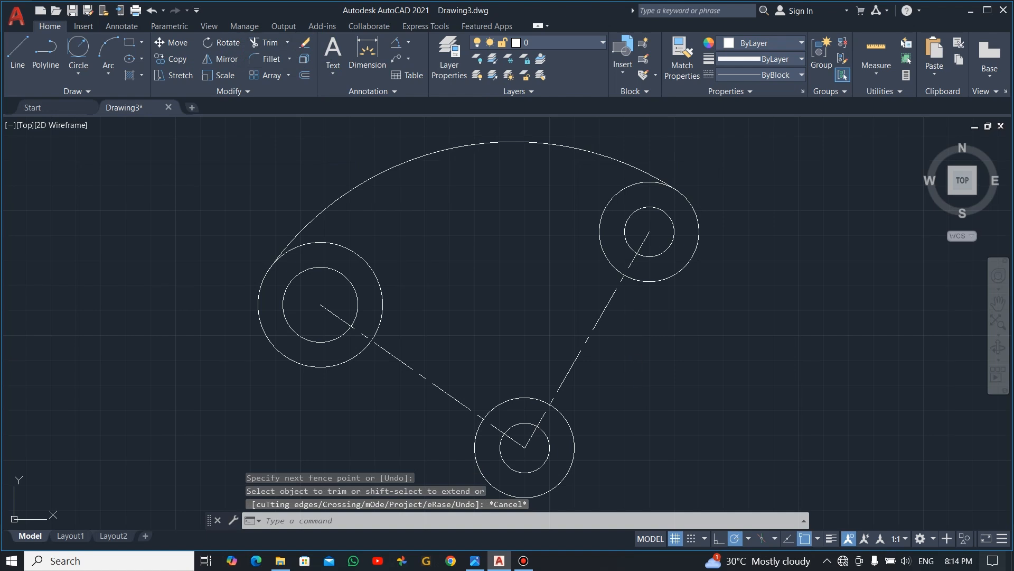
# - Draw a Tan, Tan, Radius circle of radius 90 touching the lower sides of the left 50-diameter and bottom 40-diameter circles
pyautogui.moveTo(641, 367)
pyautogui.mouseDown(button='middle')
pyautogui.moveTo(640, 315)
pyautogui.moveTo(639, 324)
pyautogui.mouseUp(button='middle')
pyautogui.scroll(2, 640, 330)
pyautogui.scroll(-2, 595, 373)
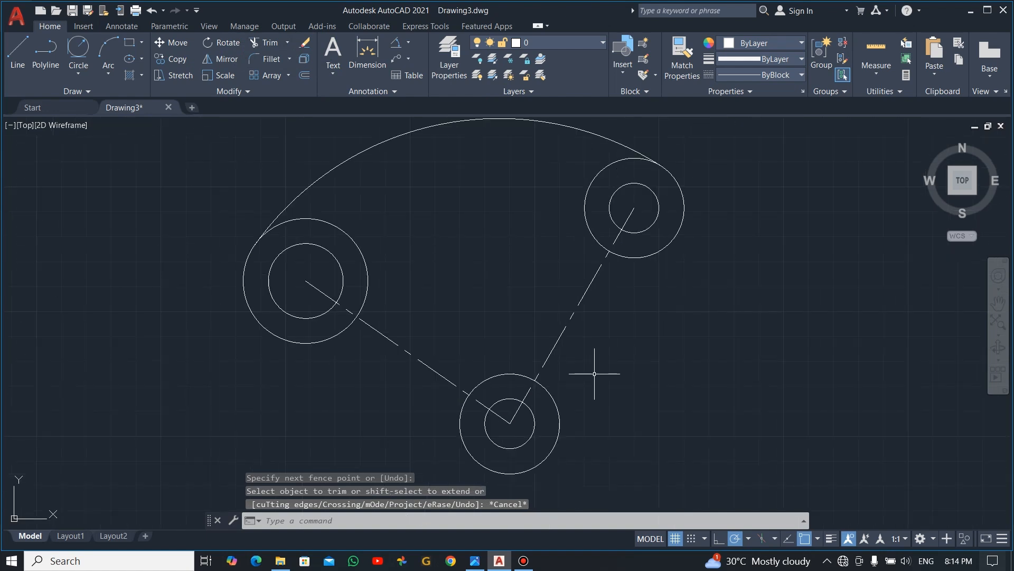
pyautogui.moveTo(595, 374); pyautogui.dragTo(653, 338, button='middle')
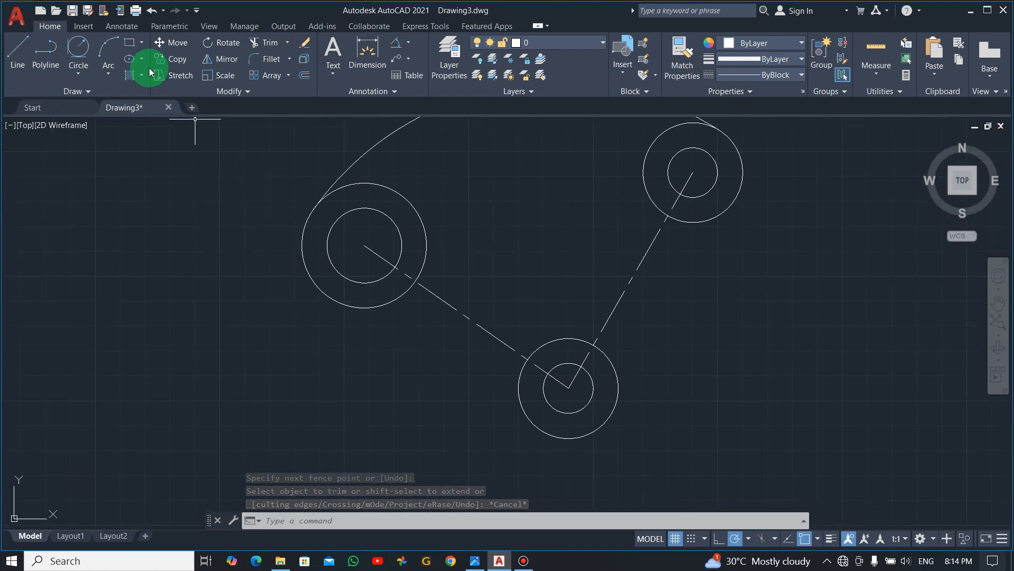
pyautogui.click(73, 51)
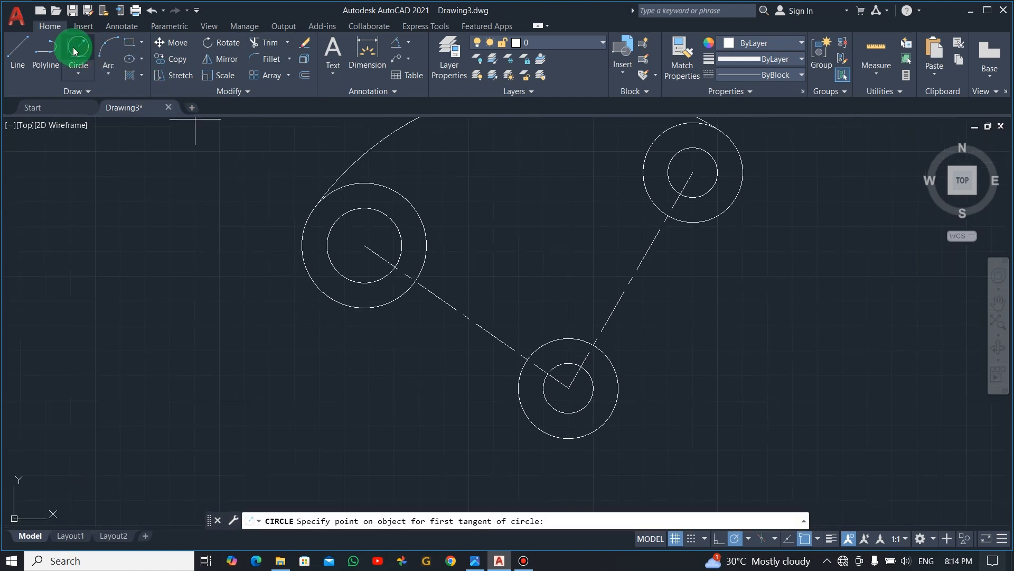
pyautogui.click(318, 286)
pyautogui.click(520, 408)
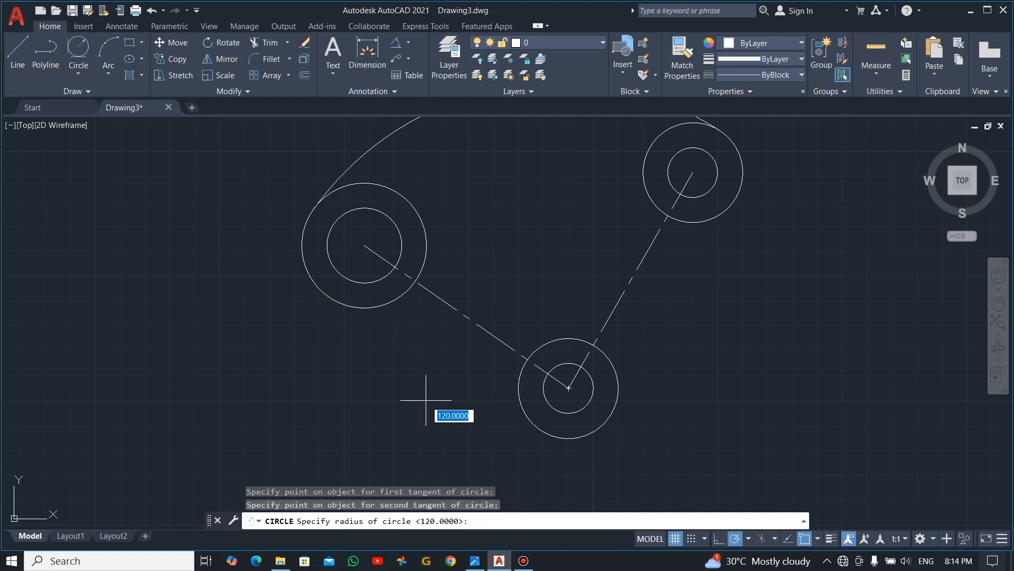
pyautogui.rightClick(382, 386)
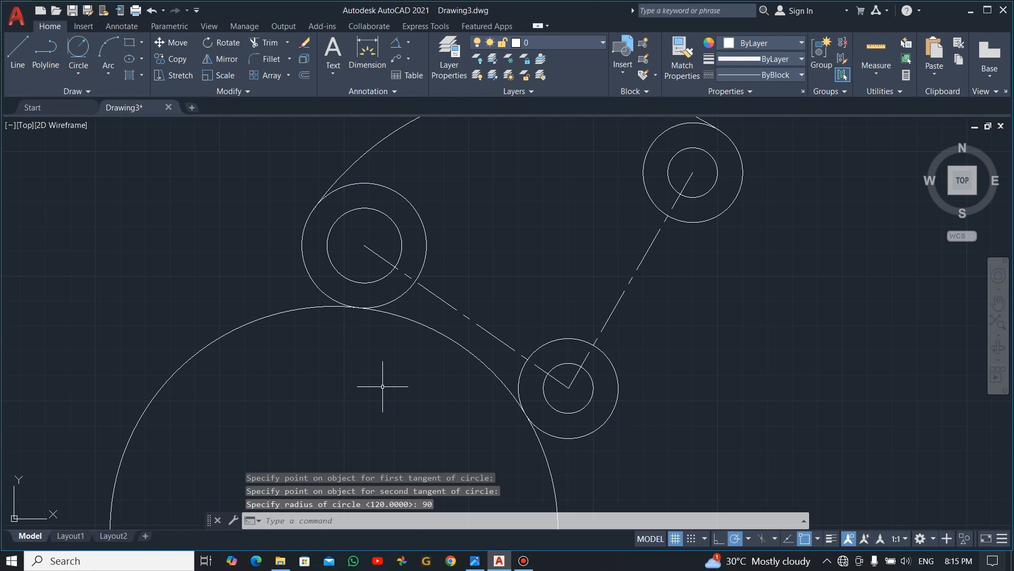
# - Trim the 90-radius circle, keeping only the concave arc between the left and bottom outer circles
pyautogui.press('Escape')
pyautogui.write('tr')
pyautogui.press('space')
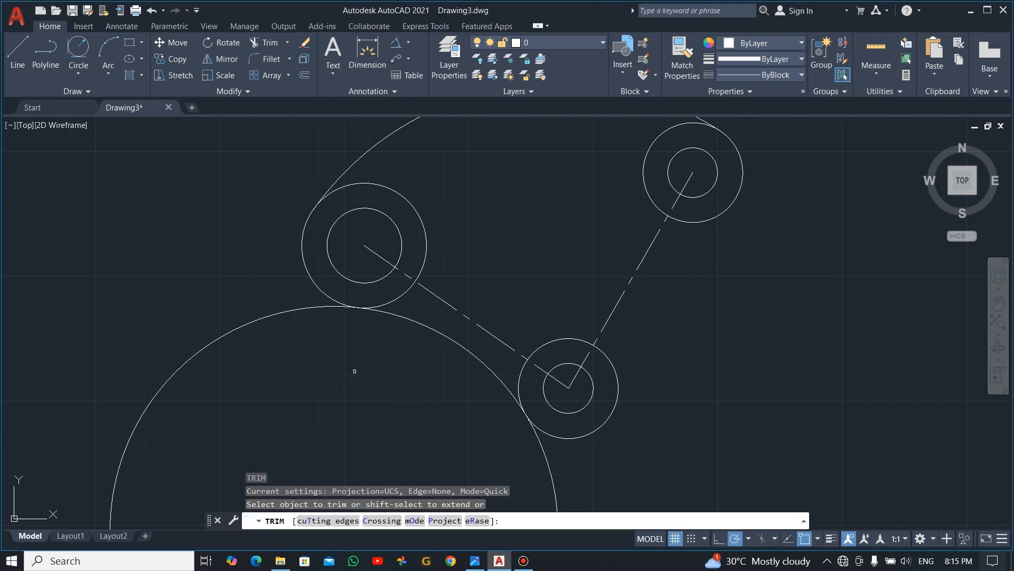
pyautogui.click(348, 366)
pyautogui.click(208, 274)
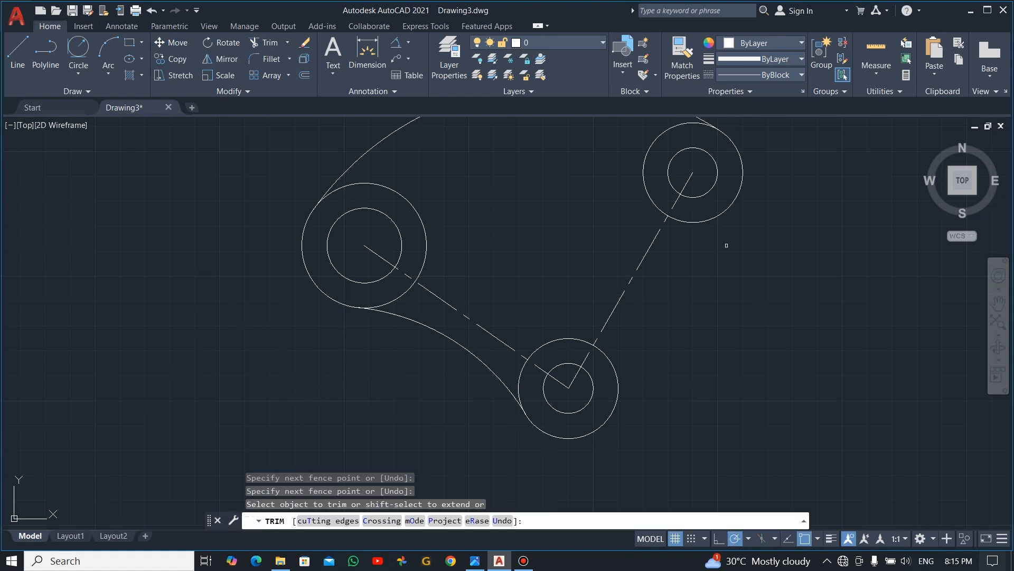
pyautogui.press('Escape')
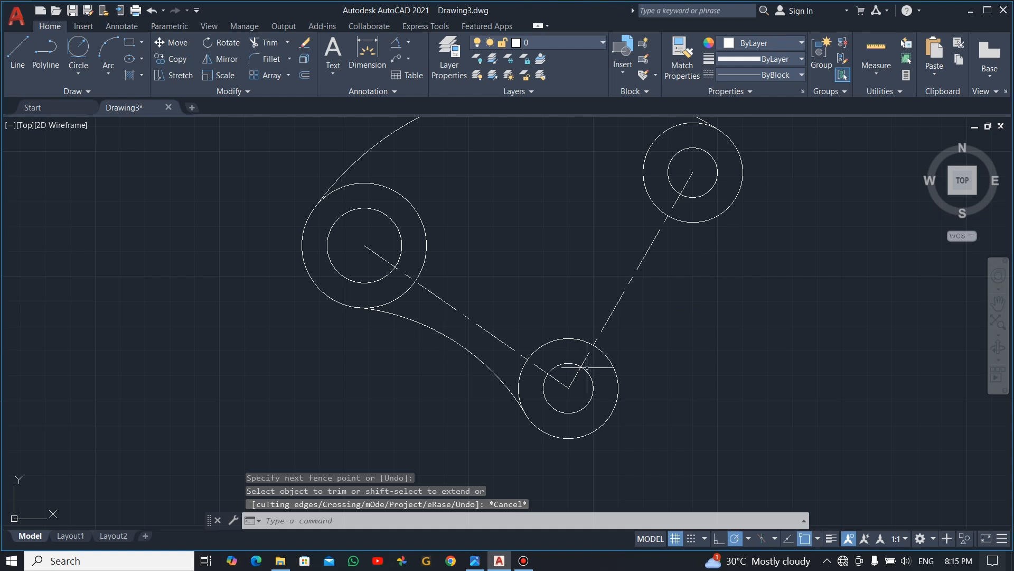
# - Draw a line tangent to the outer right sides of the bottom and upper-right 40-diameter circles, using Tangent snaps
pyautogui.click(18, 51)
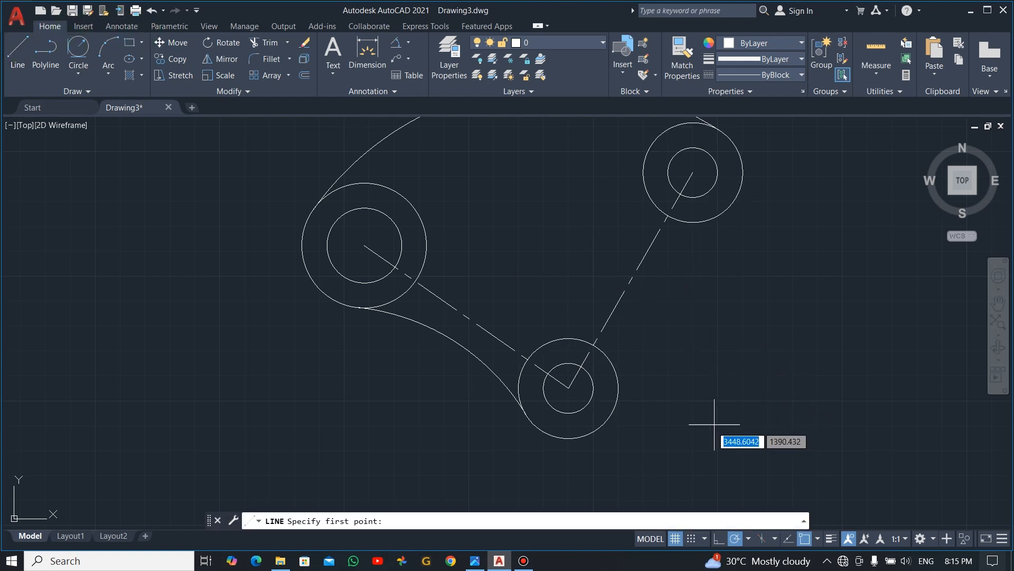
pyautogui.keyDown('shift'); pyautogui.rightClick(611, 422); pyautogui.keyUp('shift')
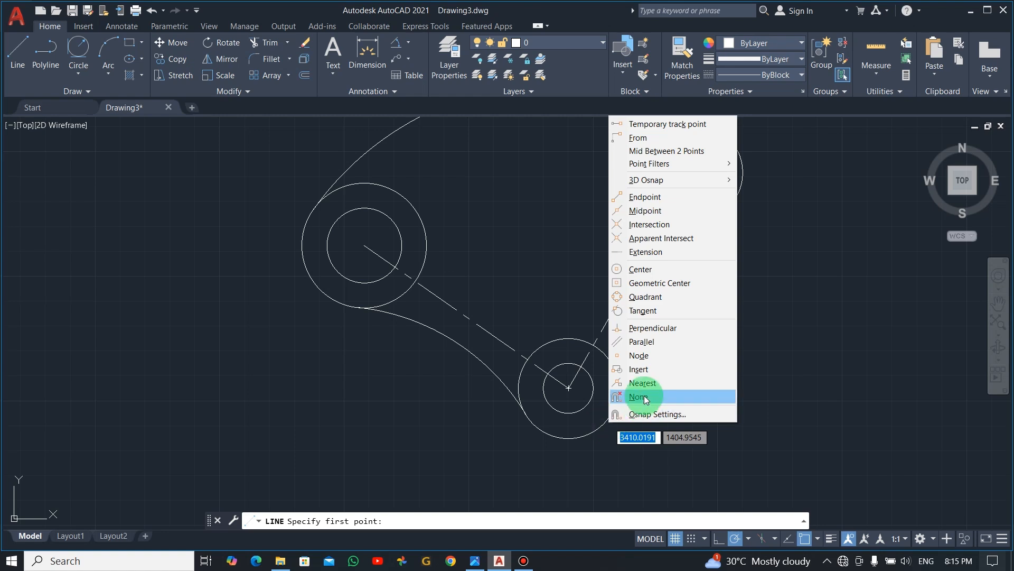
pyautogui.click(659, 310)
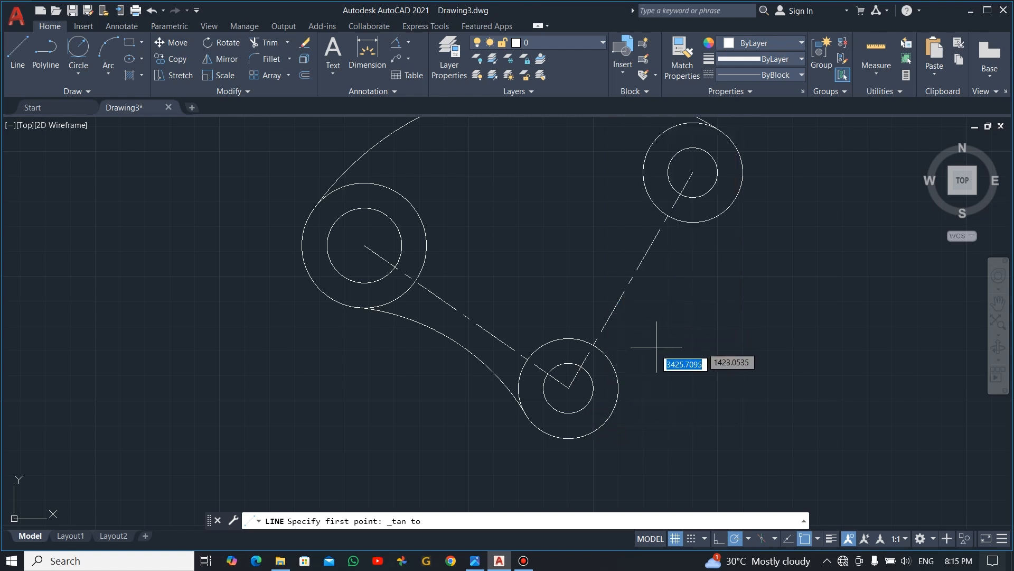
pyautogui.click(612, 415)
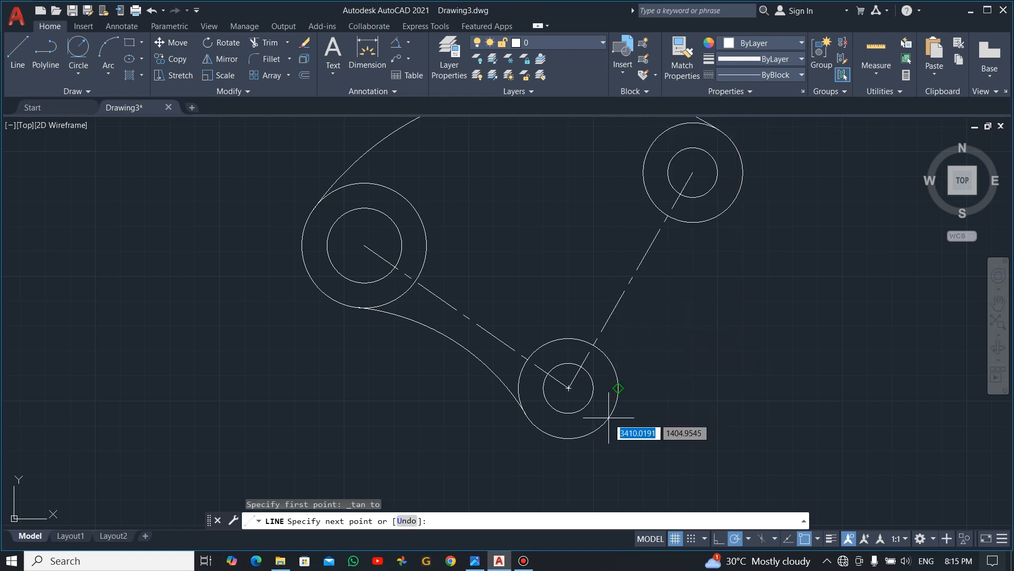
pyautogui.keyDown('shift'); pyautogui.rightClick(736, 216); pyautogui.keyUp('shift')
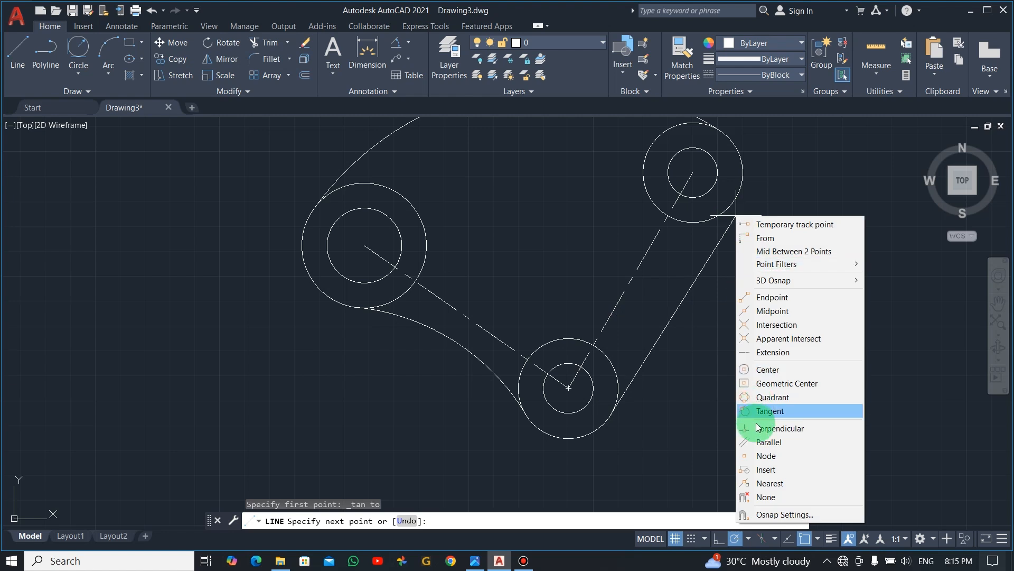
pyautogui.click(776, 411)
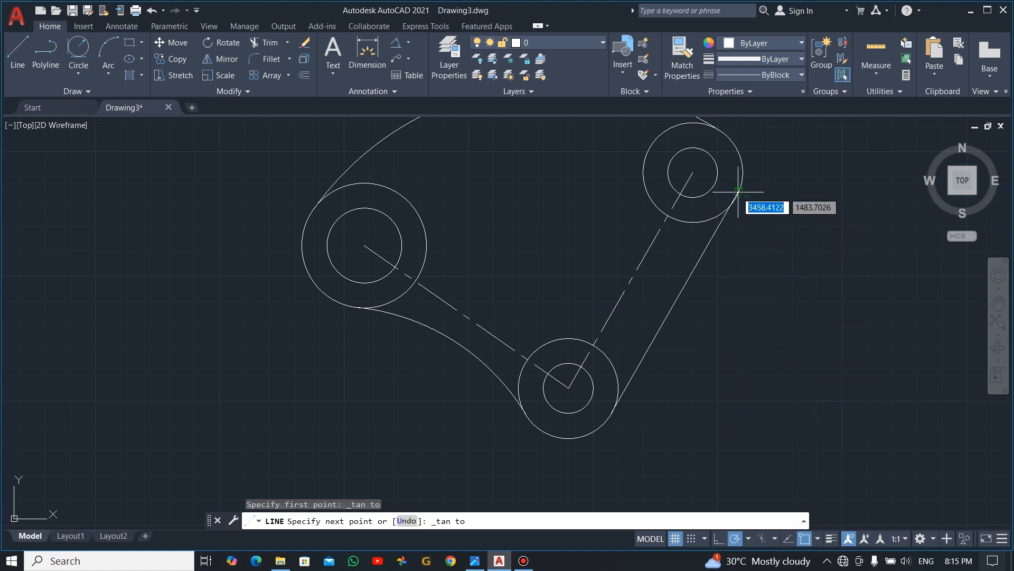
pyautogui.click(737, 207)
pyautogui.press('Escape')
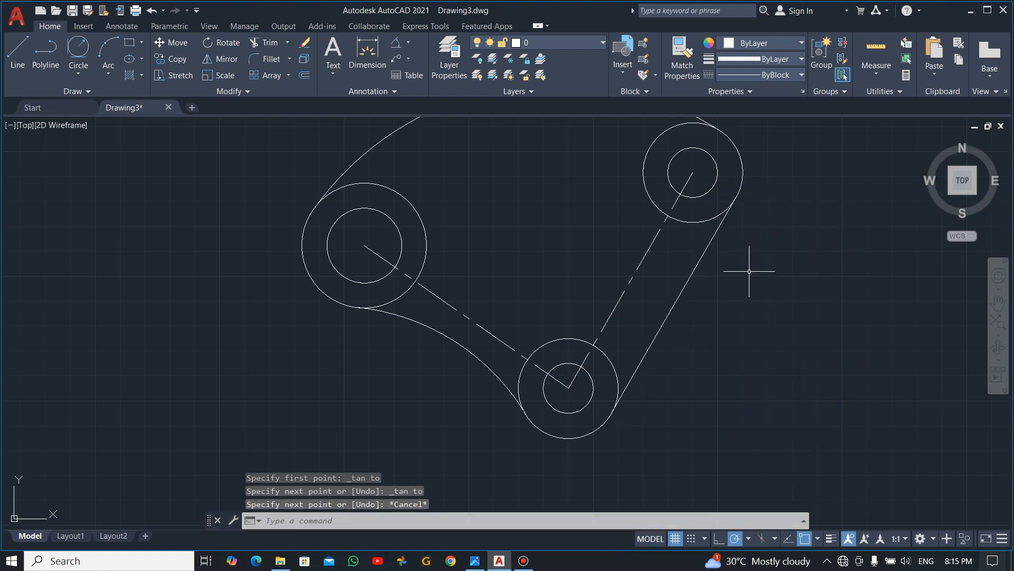
# - Check the reference image for the inner outline and offset the upper 120-radius arc inward by 15
pyautogui.scroll(-3, 777, 260)
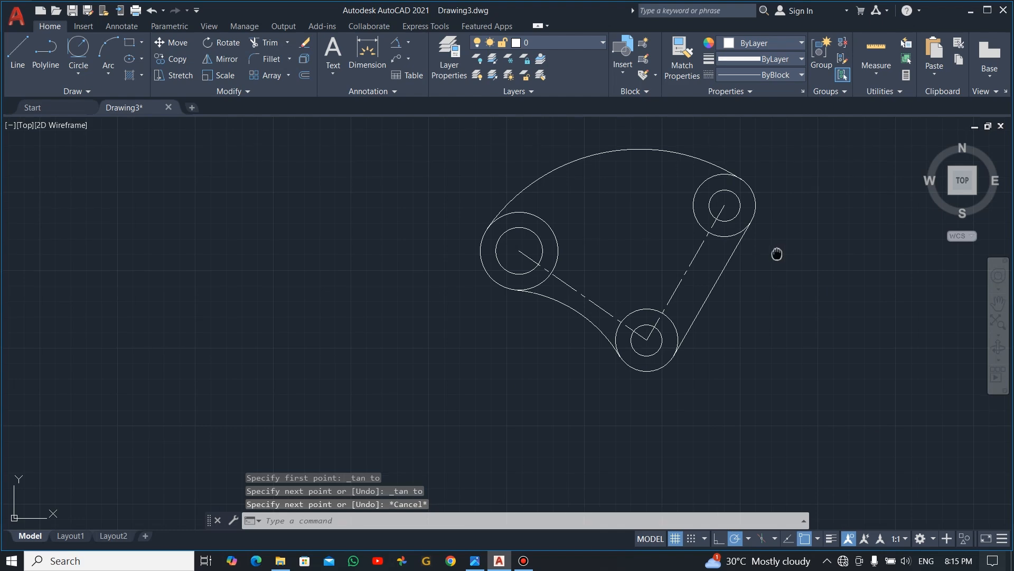
pyautogui.moveTo(777, 261); pyautogui.dragTo(682, 260, button='middle')
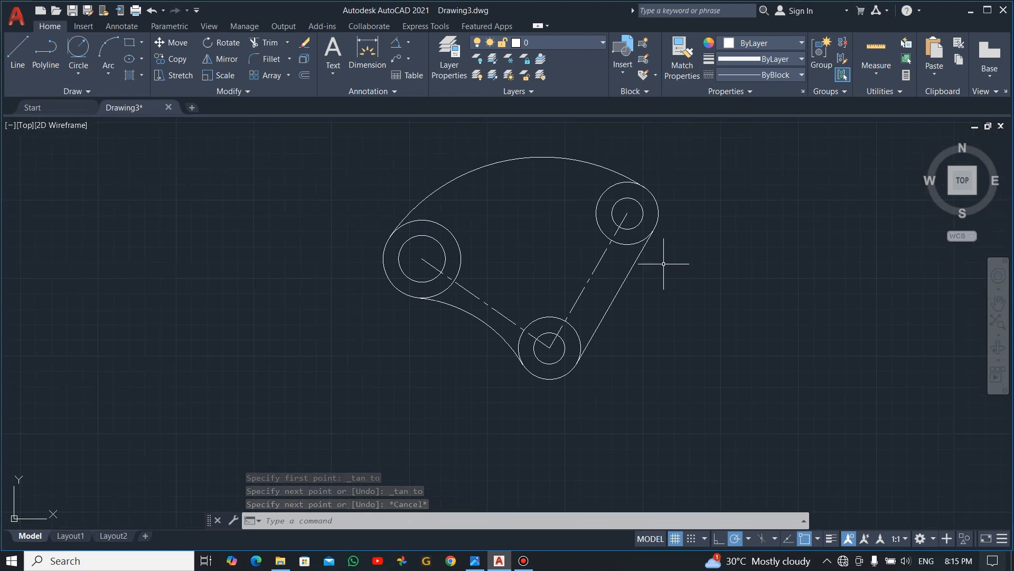
pyautogui.hotkey('alt', 'Tab')
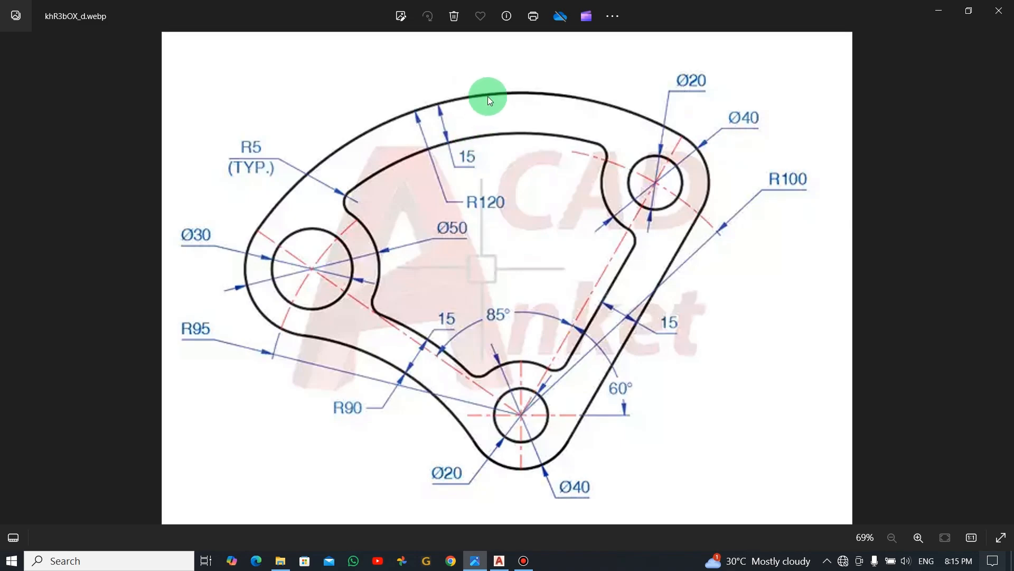
pyautogui.hotkey('alt', 'Tab')
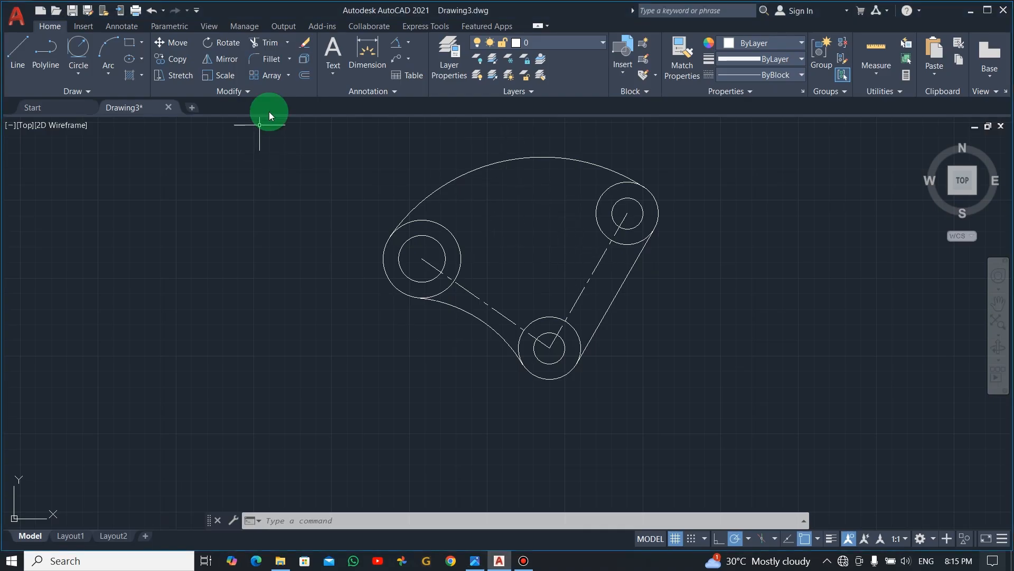
pyautogui.click(306, 77)
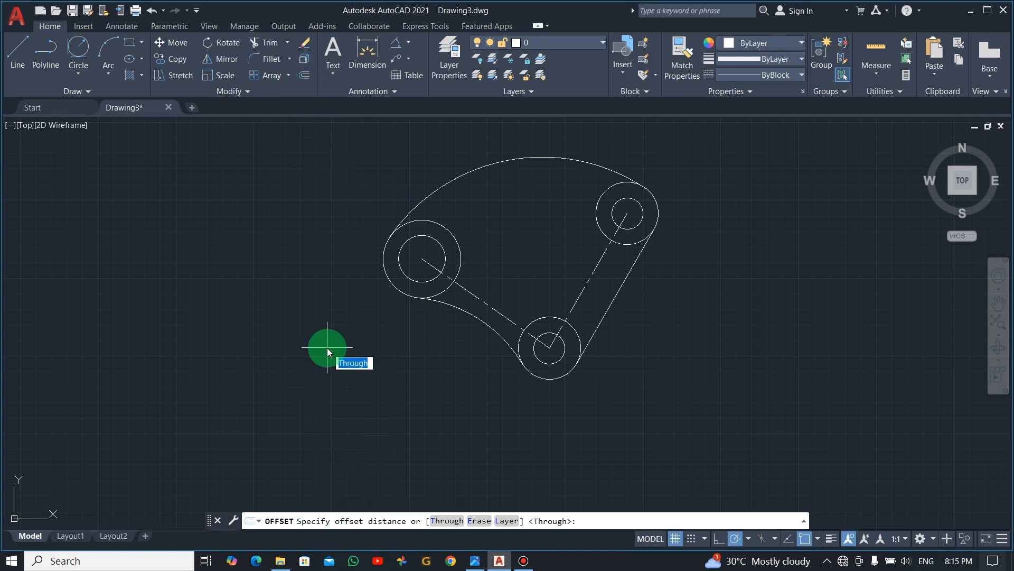
pyautogui.write('15')
pyautogui.press('Return')
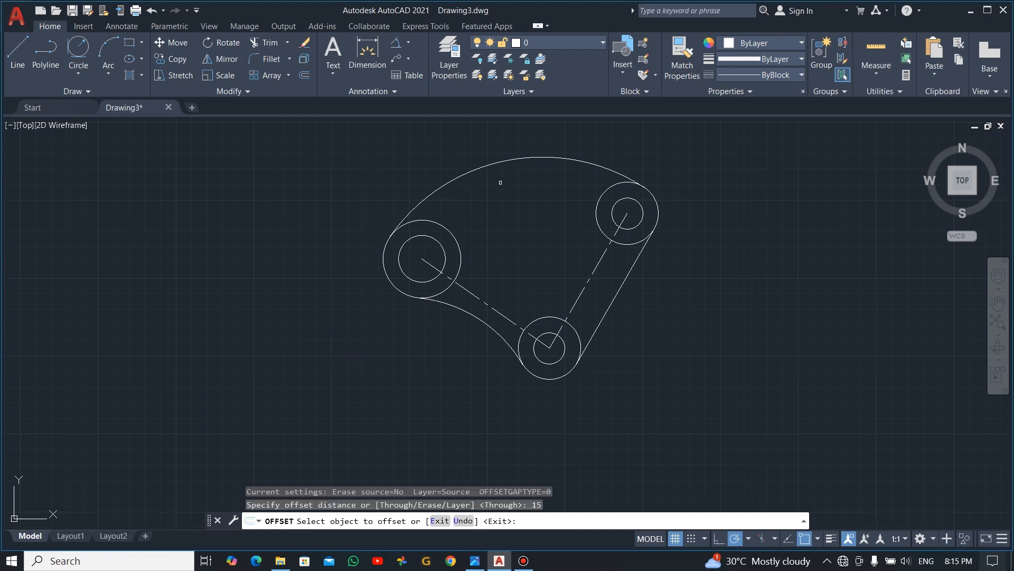
pyautogui.click(517, 159)
pyautogui.click(519, 193)
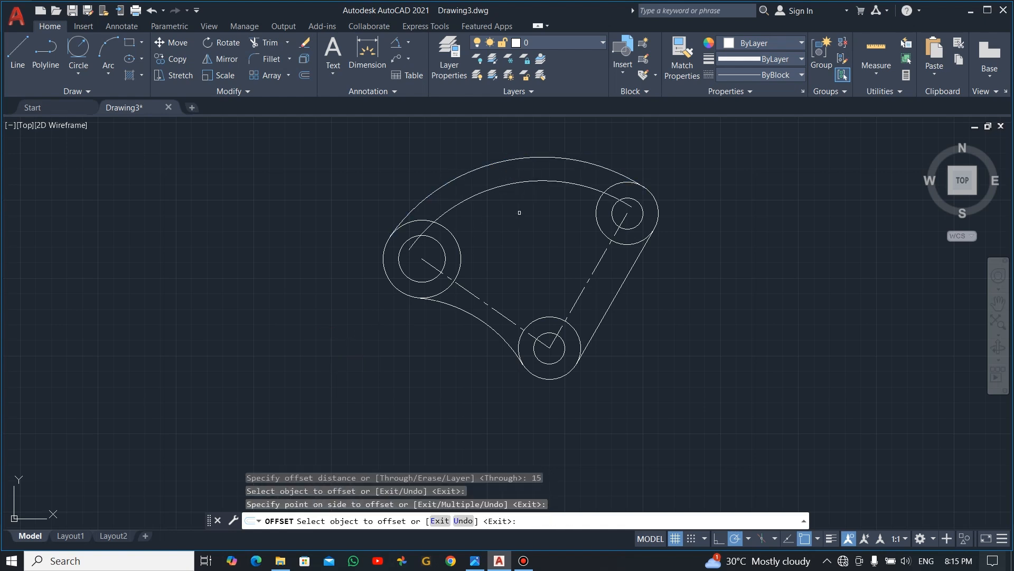
# - Offset the 90-radius arc and the straight tangent line toward the inside of the plate by 15
pyautogui.click(468, 312)
pyautogui.click(511, 271)
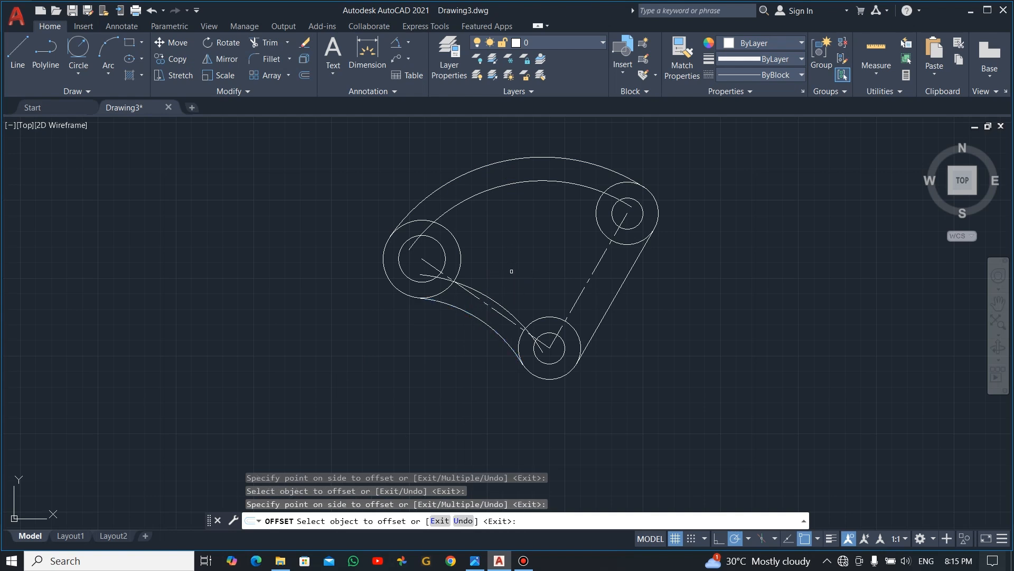
pyautogui.click(606, 305)
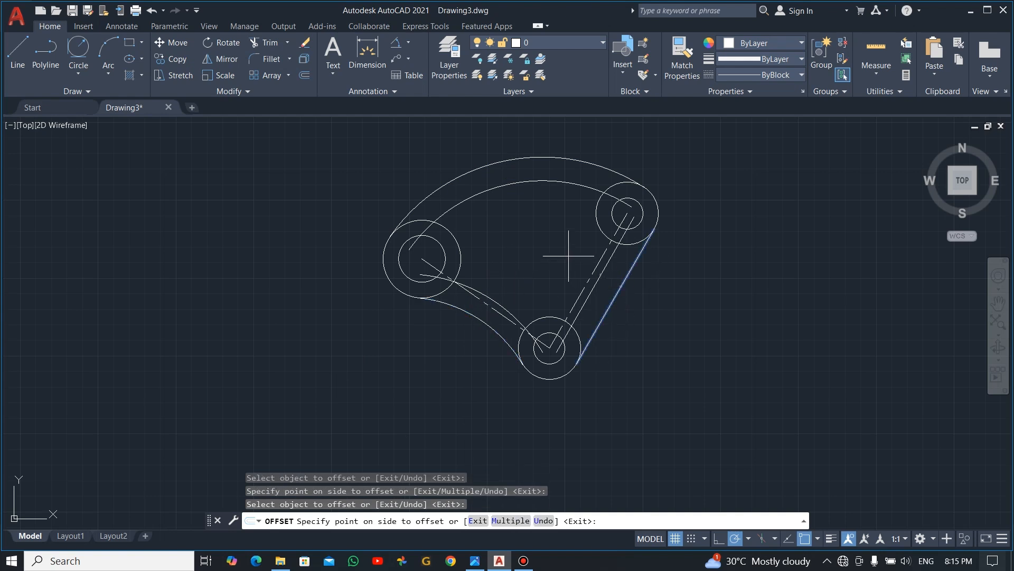
pyautogui.click(570, 268)
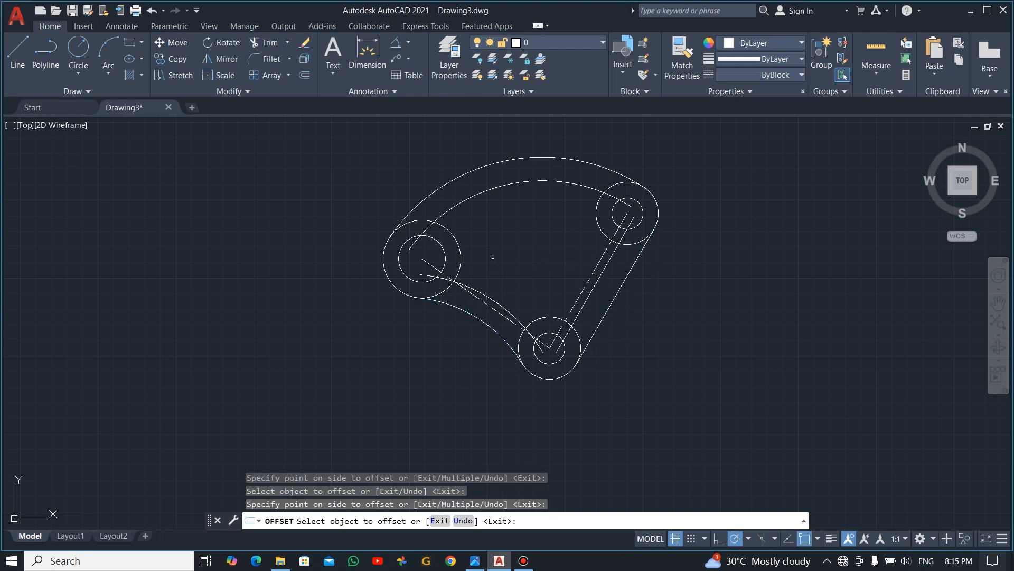
pyautogui.press('Escape')
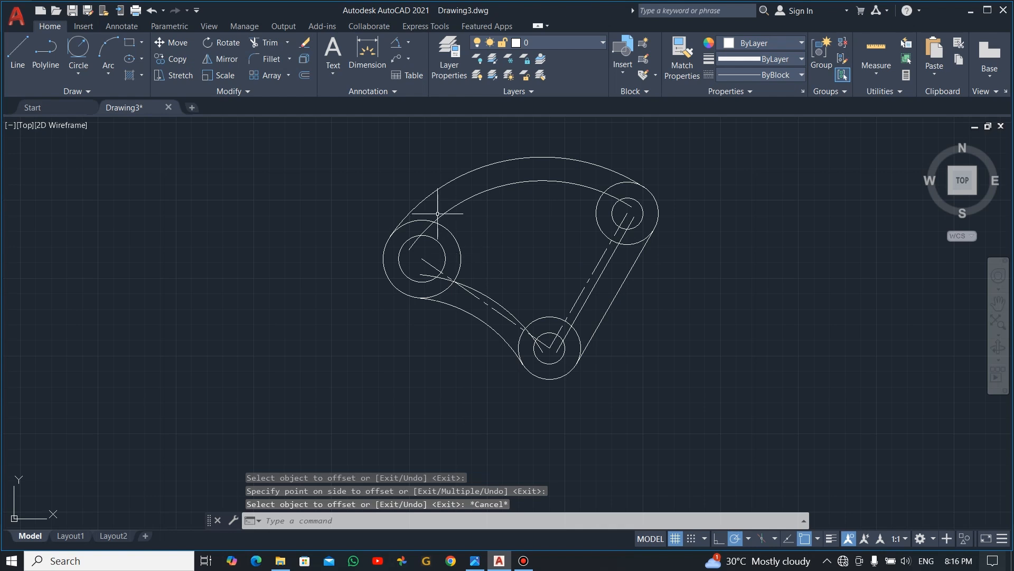
# - Trim the offset arc ends and the left 50-diameter circle's segments lying between the outer and offset arcs
pyautogui.scroll(2, 465, 214)
pyautogui.write('TR')
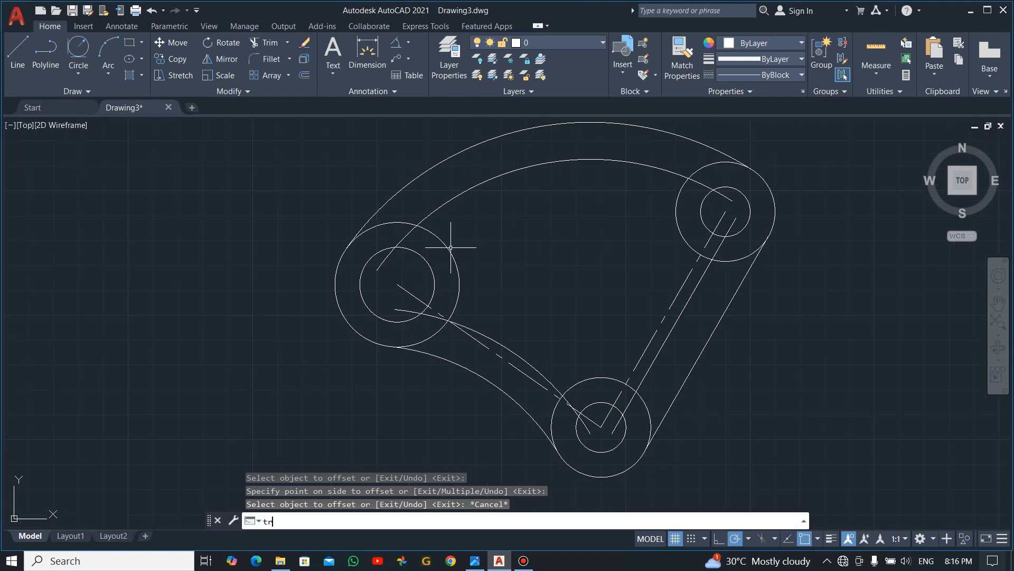
pyautogui.press('Return')
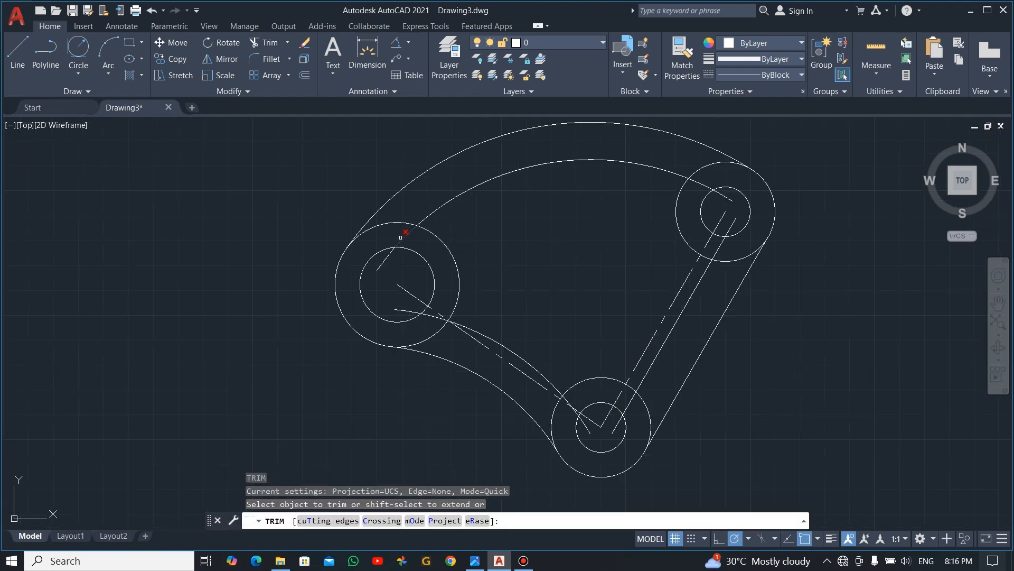
pyautogui.moveTo(408, 216); pyautogui.dragTo(431, 233)
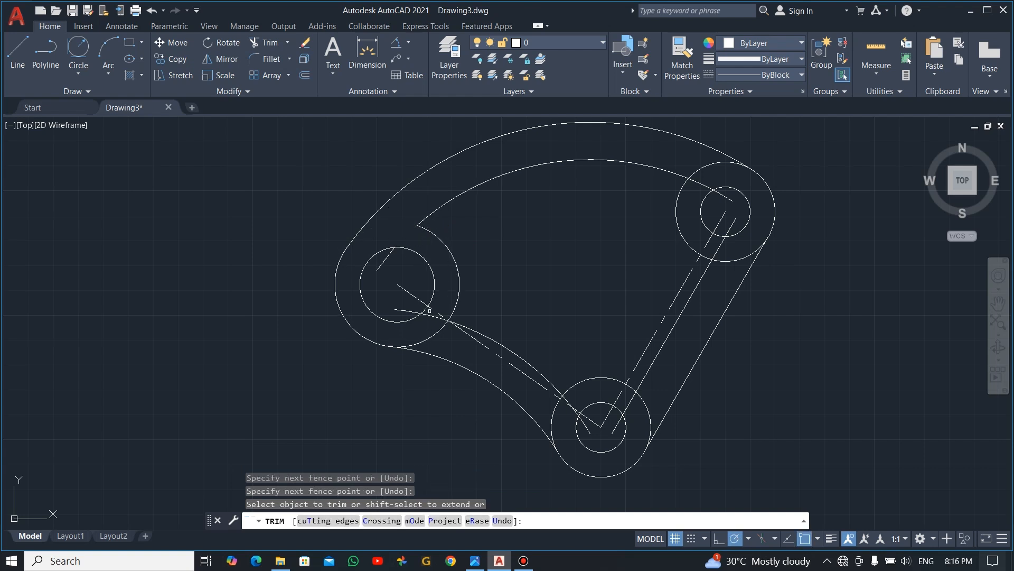
pyautogui.moveTo(417, 330)
pyautogui.mouseDown()
pyautogui.moveTo(430, 313)
pyautogui.moveTo(443, 343)
pyautogui.mouseUp()
# - Trim the offset curve ends and the 40-diameter circles' segments between outer and offset edges at the bottom and upper-right corners
pyautogui.moveTo(535, 406)
pyautogui.mouseDown()
pyautogui.moveTo(556, 417)
pyautogui.moveTo(573, 410)
pyautogui.moveTo(567, 396)
pyautogui.mouseUp()
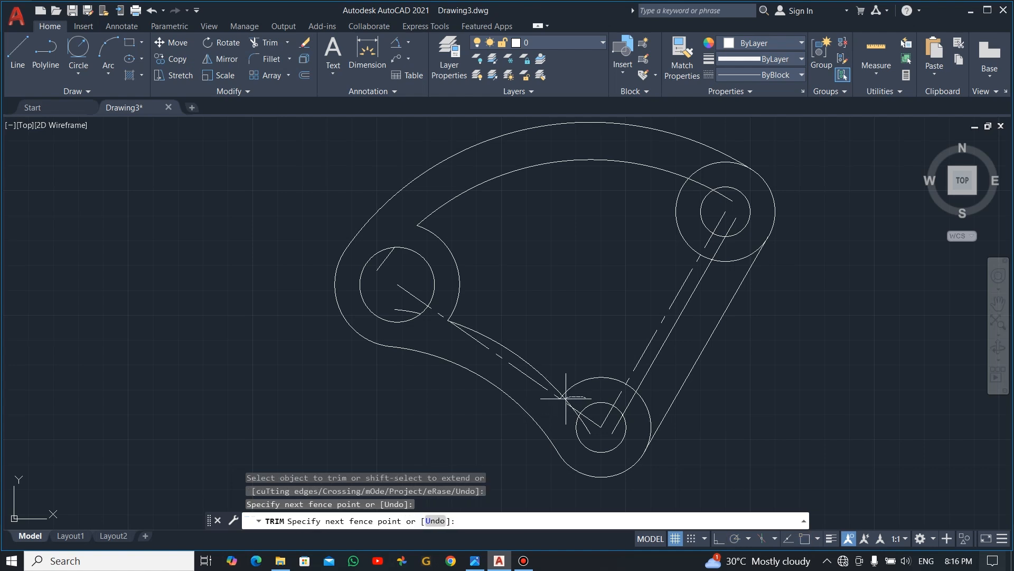
pyautogui.moveTo(565, 401); pyautogui.dragTo(567, 402)
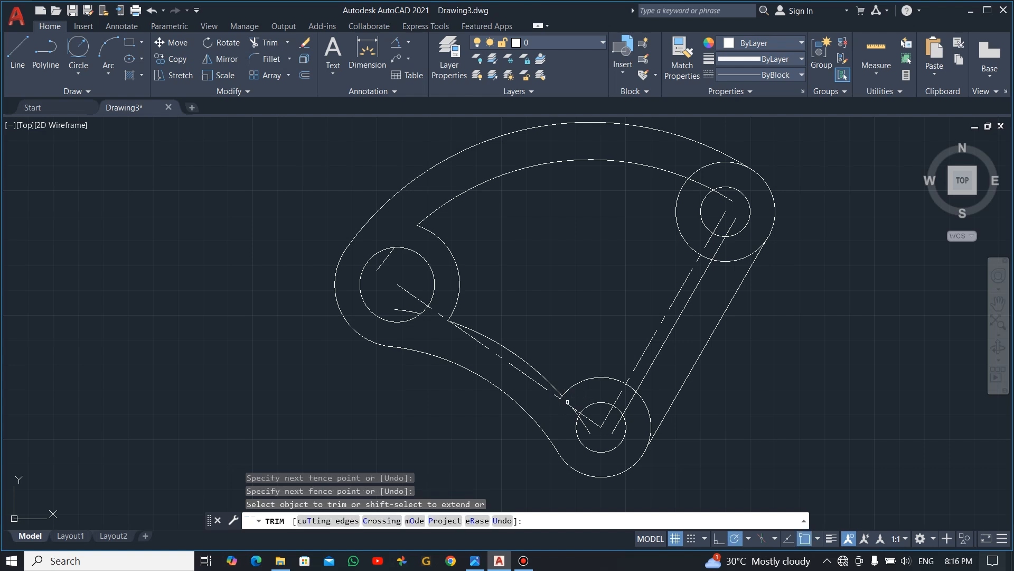
pyautogui.moveTo(702, 178)
pyautogui.mouseDown()
pyautogui.moveTo(705, 170)
pyautogui.moveTo(709, 211)
pyautogui.mouseUp()
pyautogui.moveTo(716, 281)
pyautogui.mouseDown()
pyautogui.moveTo(720, 227)
pyautogui.moveTo(730, 246)
pyautogui.mouseUp()
pyautogui.press('Escape')
# - Erase the two leftover offset pieces inside the upper-right 20-diameter circle
pyautogui.scroll(4, 735, 206)
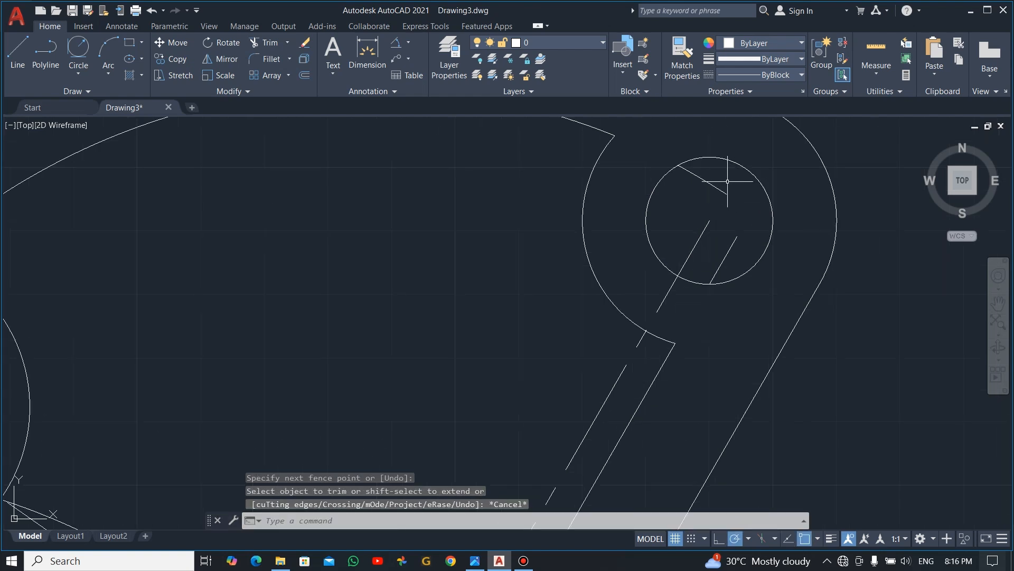
pyautogui.click(728, 181)
pyautogui.click(708, 198)
pyautogui.click(741, 231)
pyautogui.click(724, 249)
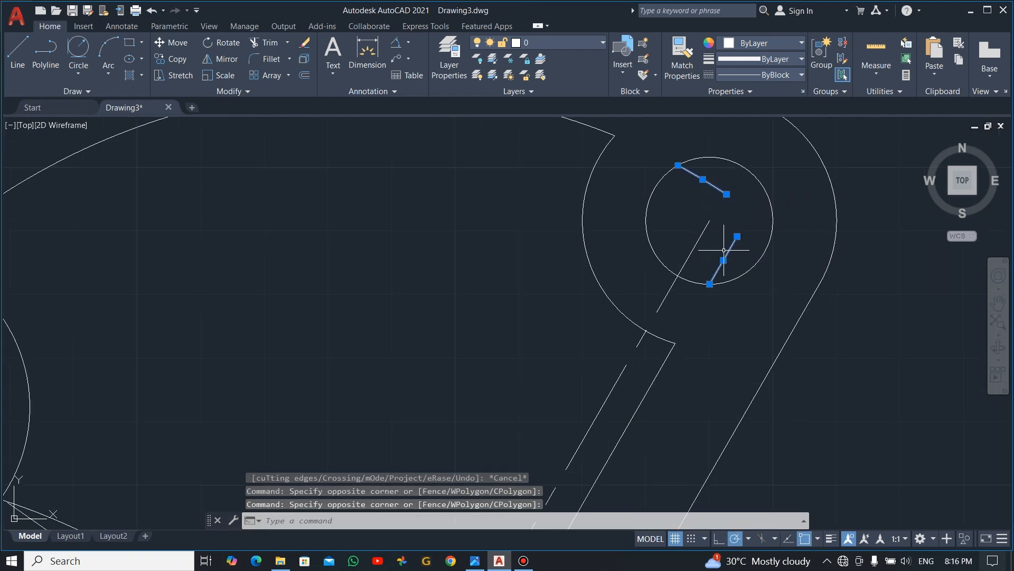
pyautogui.press('Delete')
# - Erase the two leftover offset pieces inside the left 30-diameter circle
pyautogui.scroll(-2, 727, 247)
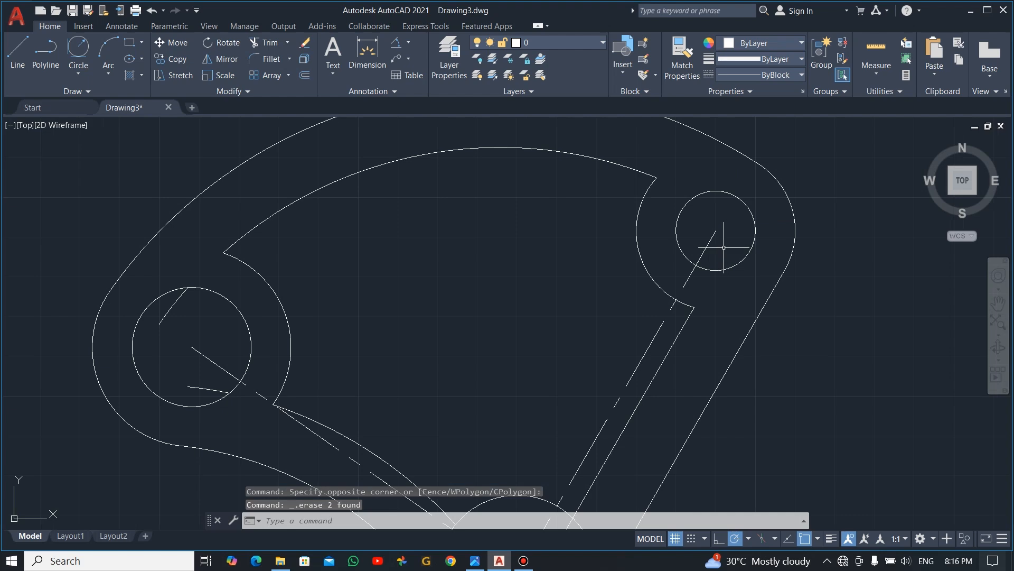
pyautogui.scroll(-5, 494, 288)
pyautogui.scroll(5, 364, 292)
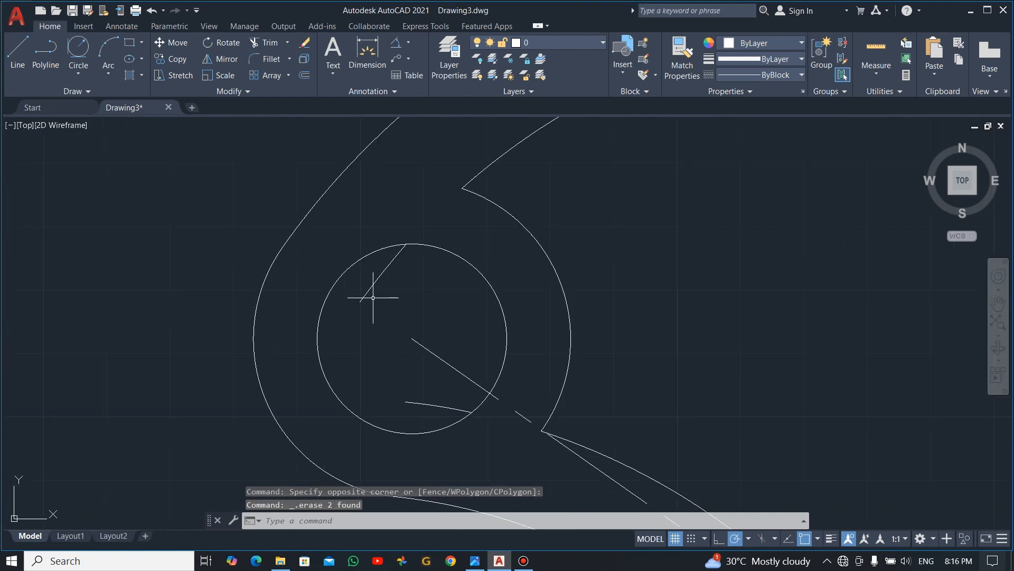
pyautogui.click(386, 268)
pyautogui.click(420, 402)
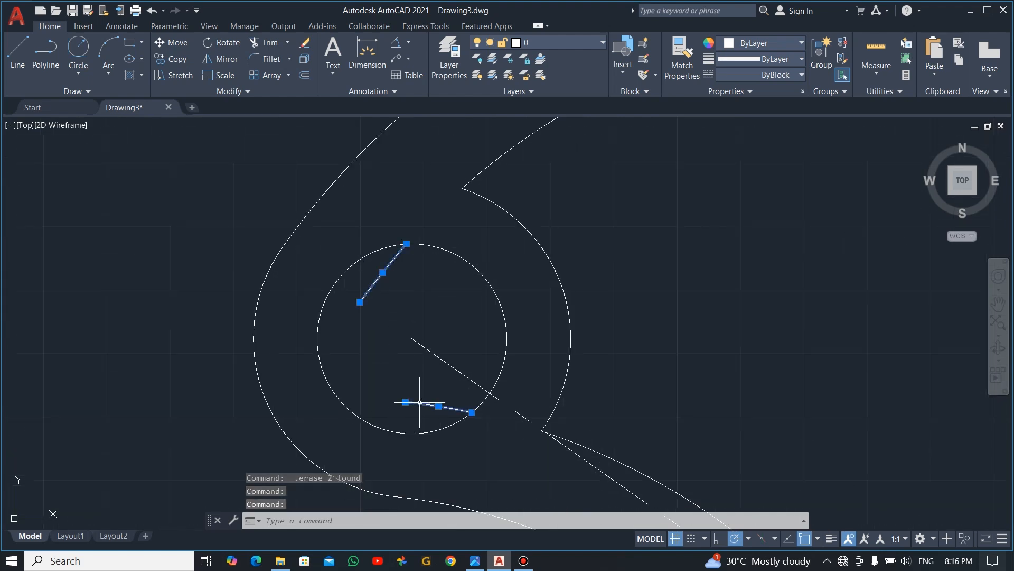
pyautogui.press('Delete')
pyautogui.scroll(-4, 585, 380)
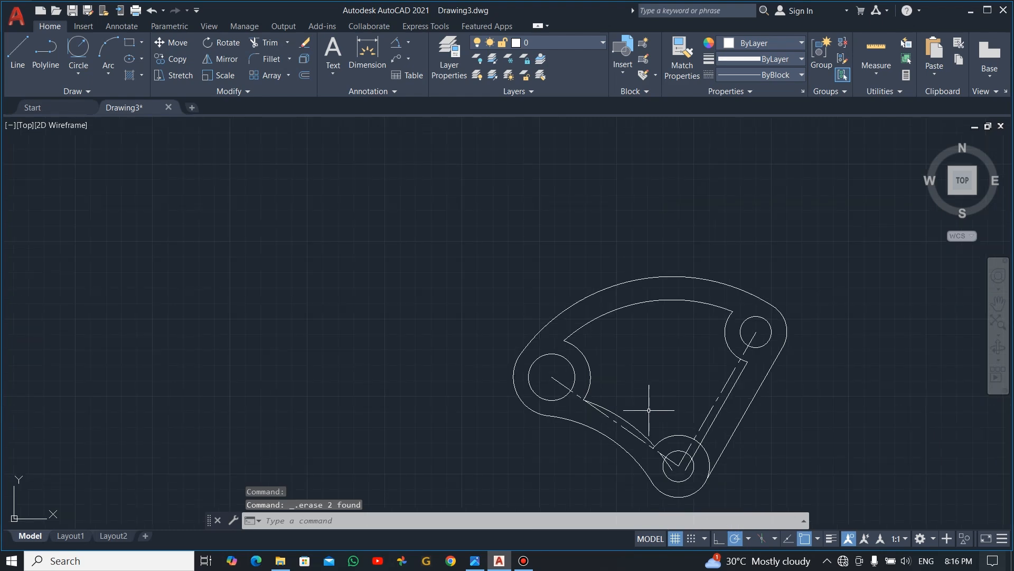
# - Trim the straight offset line's end and the bottom 40-diameter circle's segment between the offset line and the outer edge
pyautogui.scroll(5, 649, 409)
pyautogui.scroll(-1, 658, 431)
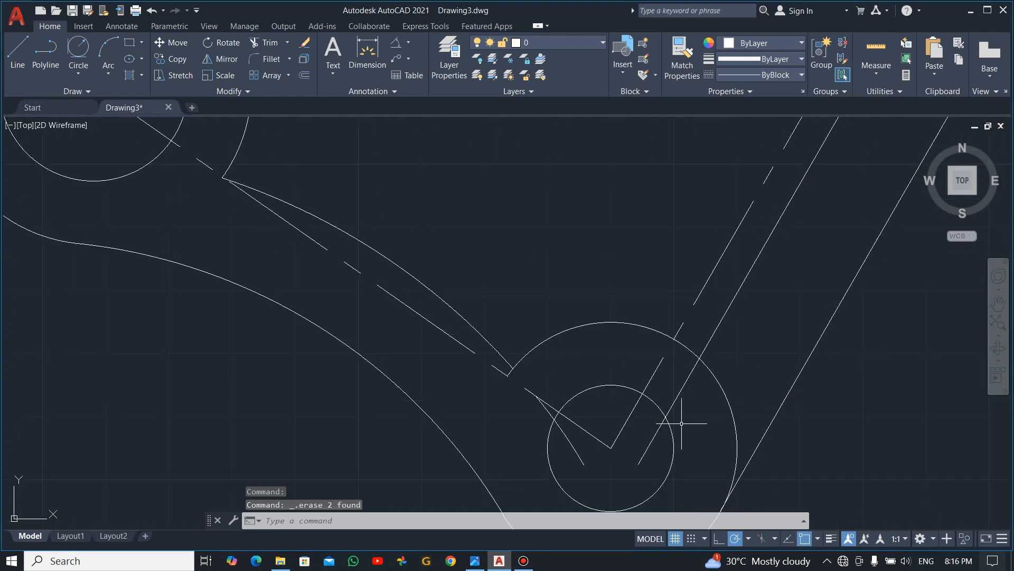
pyautogui.scroll(-2, 681, 423)
pyautogui.write('tr')
pyautogui.press('Return')
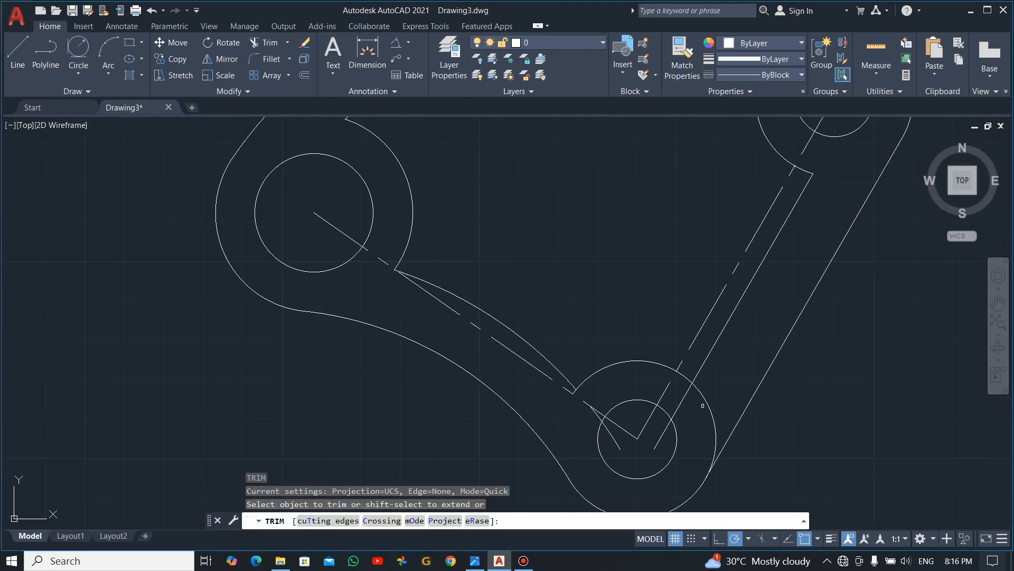
pyautogui.moveTo(702, 405)
pyautogui.mouseDown()
pyautogui.moveTo(715, 396)
pyautogui.moveTo(704, 418)
pyautogui.moveTo(708, 410)
pyautogui.moveTo(682, 394)
pyautogui.mouseUp()
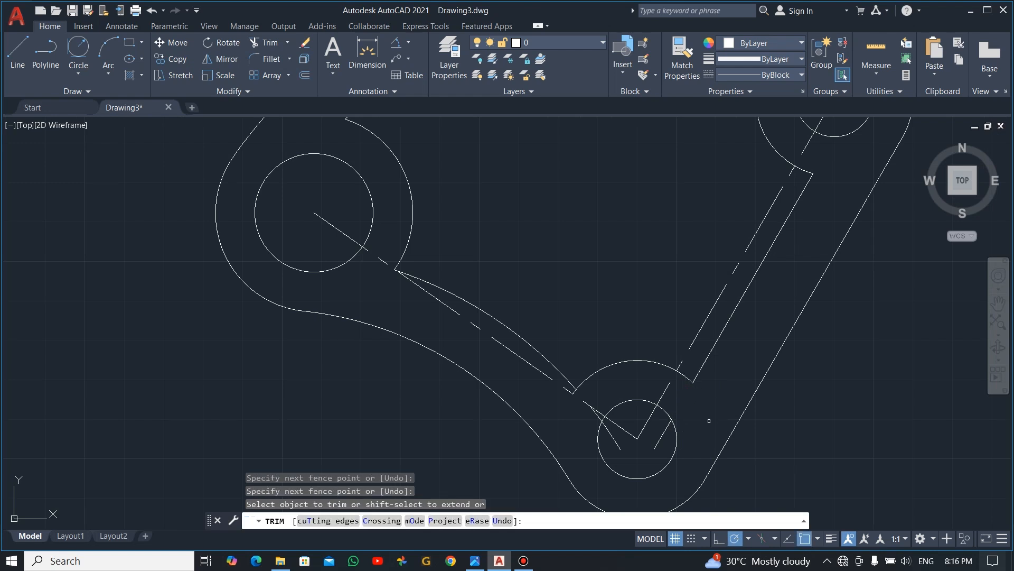
pyautogui.press('Escape')
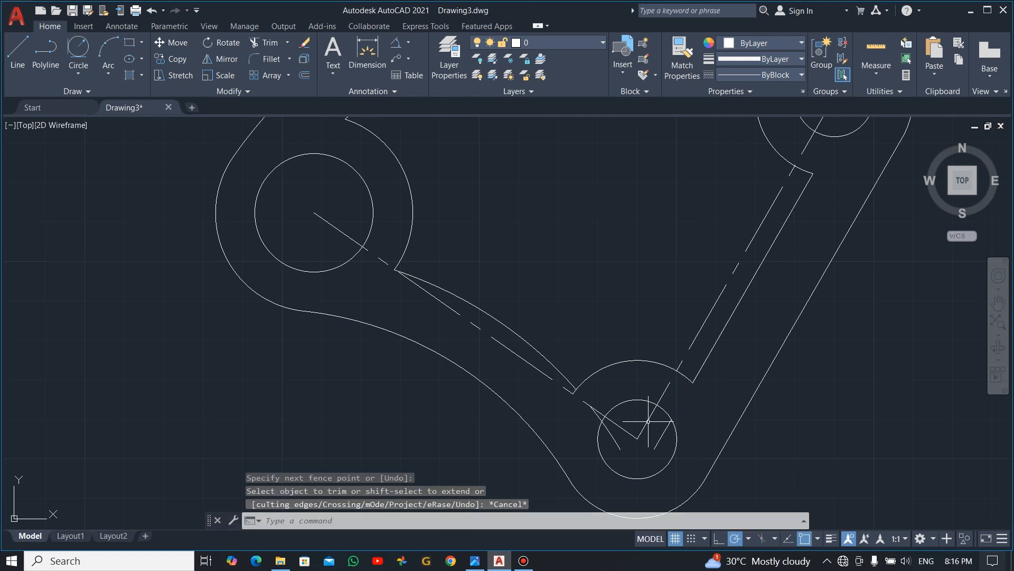
# - Erase the two leftover offset pieces at the bottom 20-diameter circle
pyautogui.click(611, 434)
pyautogui.click(664, 431)
pyautogui.press('Delete')
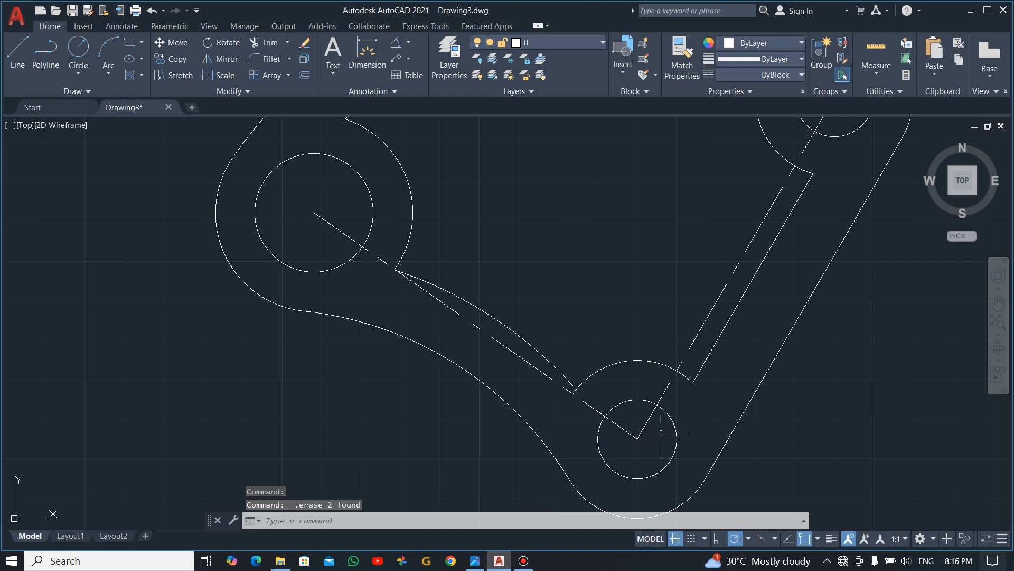
pyautogui.scroll(-4, 677, 410)
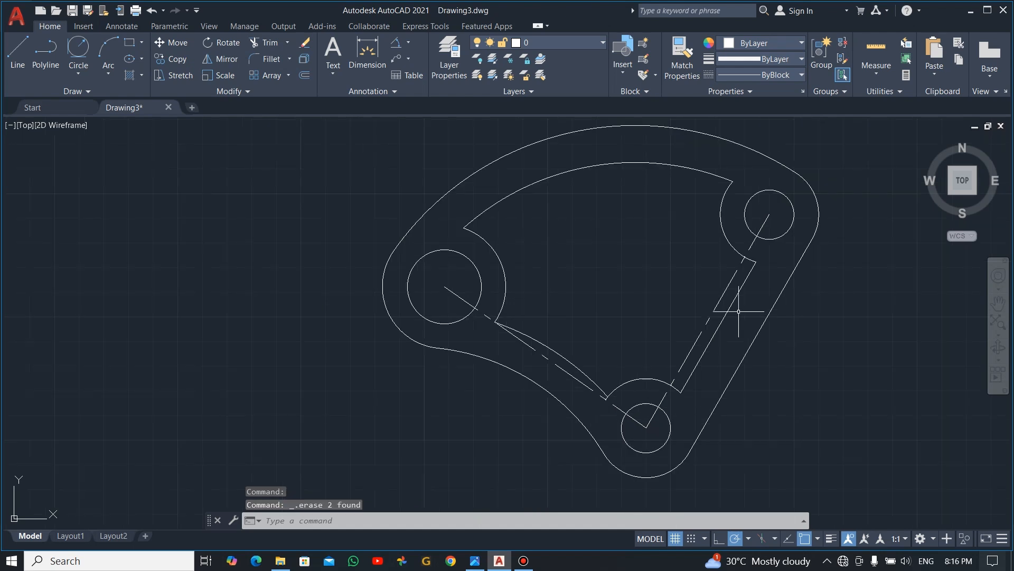
# - Check the corner radius in the reference image, and fillet the inner cutout's upper-left corner with radius 5
pyautogui.scroll(2, 811, 214)
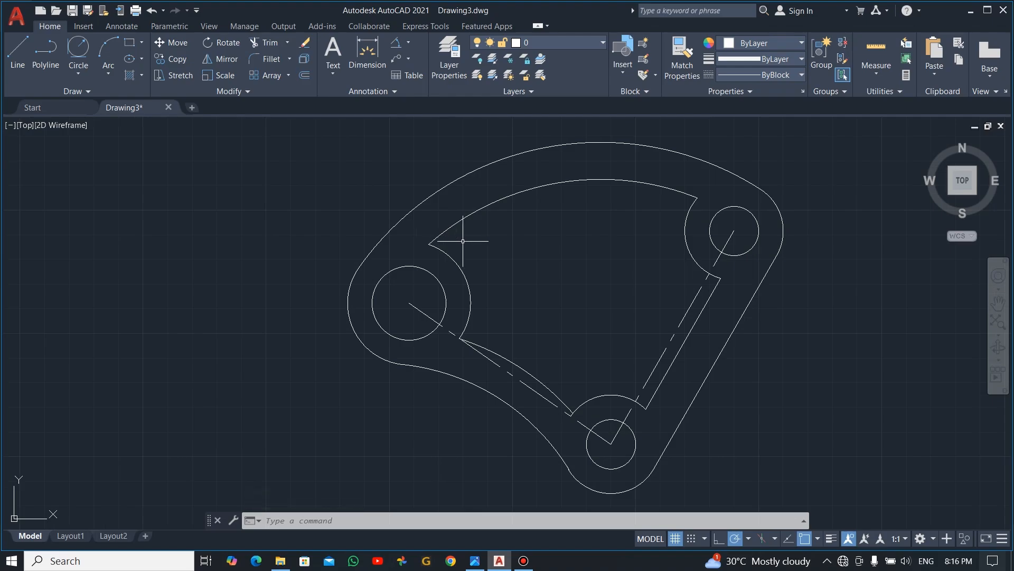
pyautogui.hotkey('alt', 'Tab')
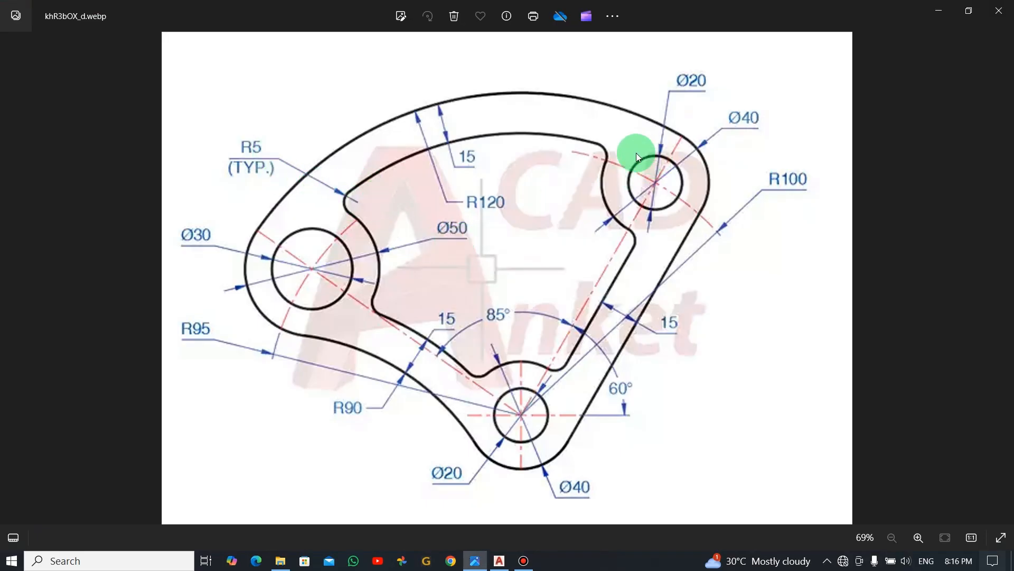
pyautogui.hotkey('alt', 'Tab')
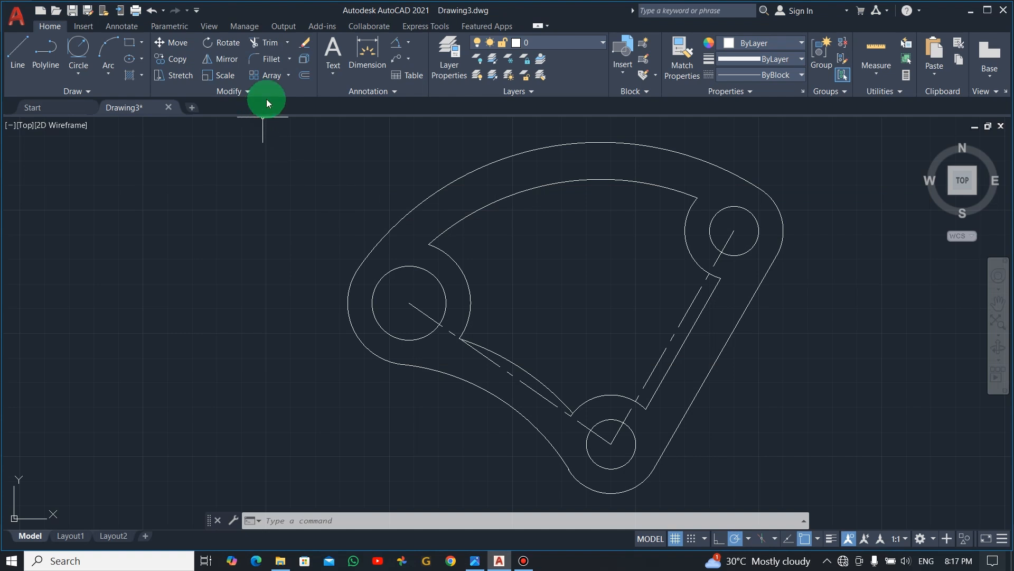
pyautogui.click(271, 59)
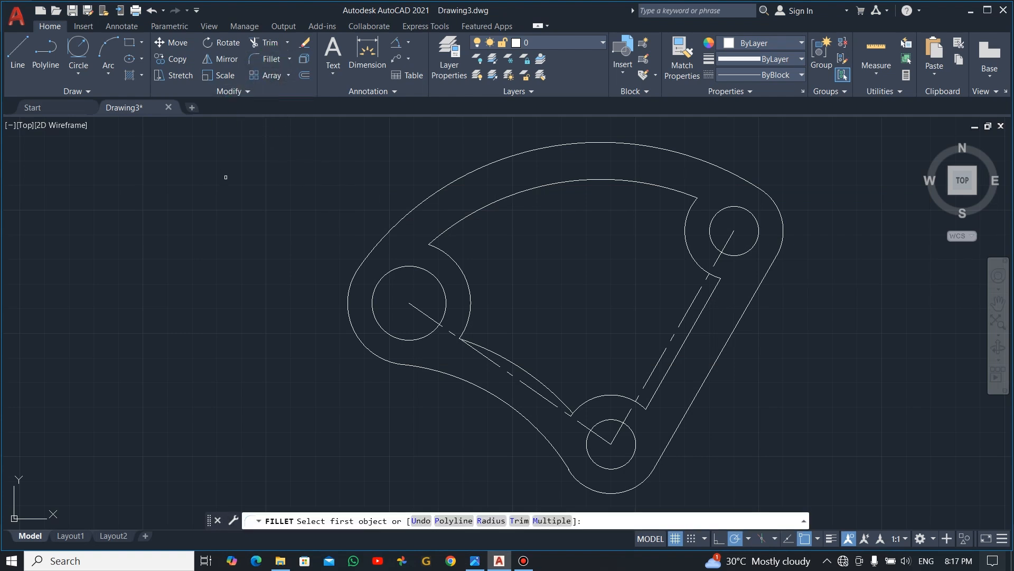
pyautogui.click(491, 522)
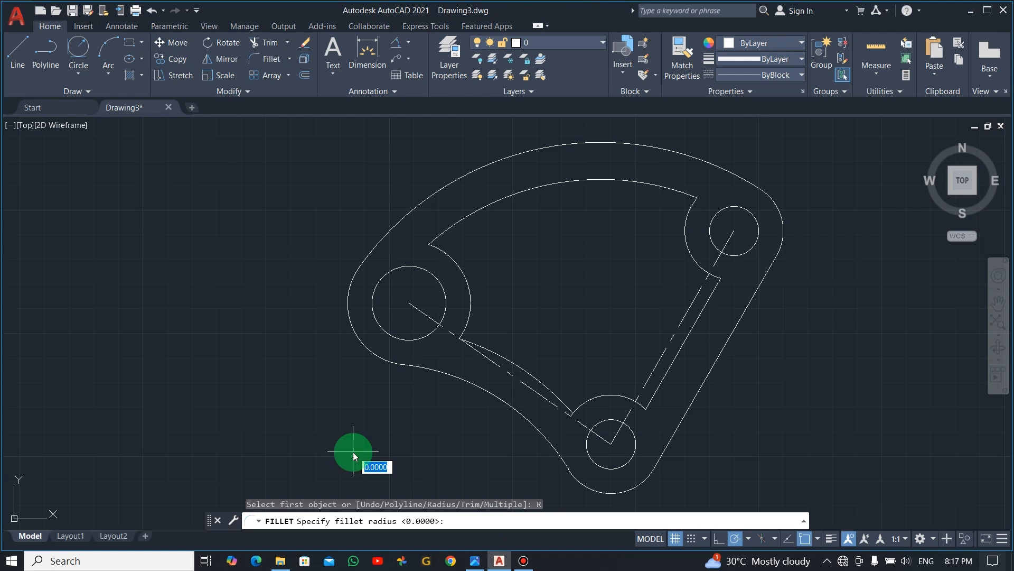
pyautogui.write('5')
pyautogui.press('Return')
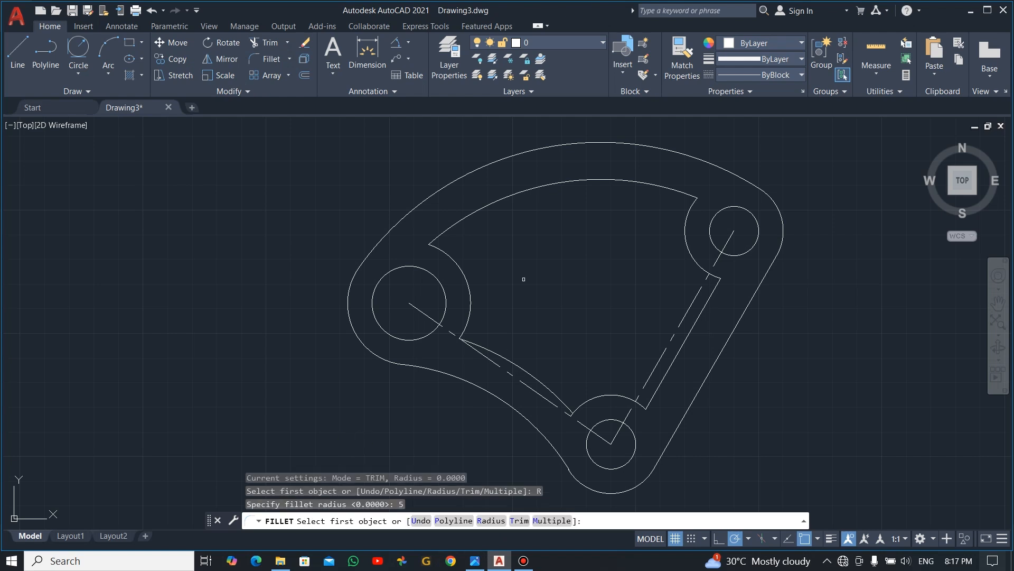
pyautogui.click(449, 230)
pyautogui.click(452, 259)
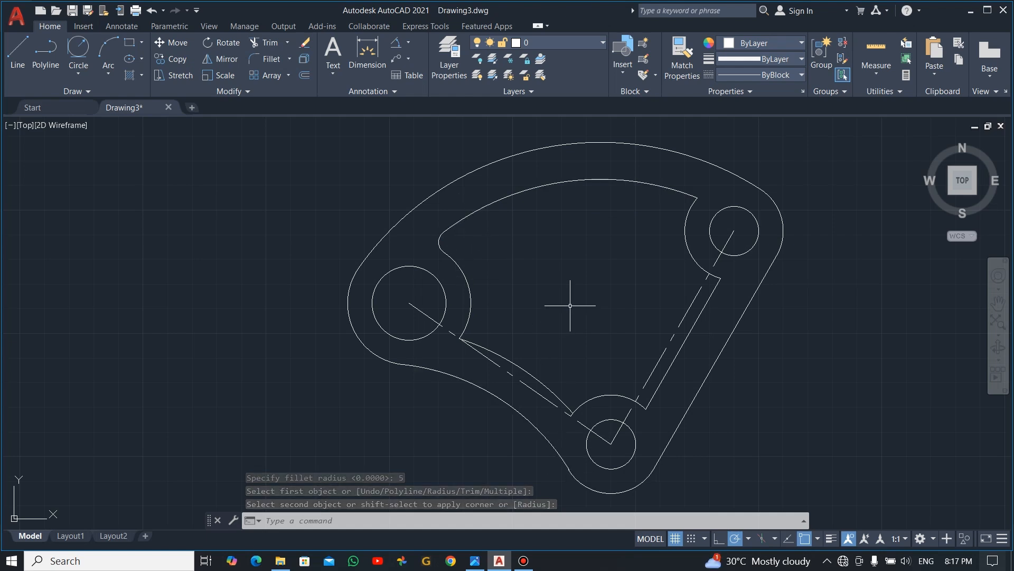
# - Fillet the two cutout corners beside the upper-right circle with radius 5, using the Multiple option
pyautogui.click(266, 64)
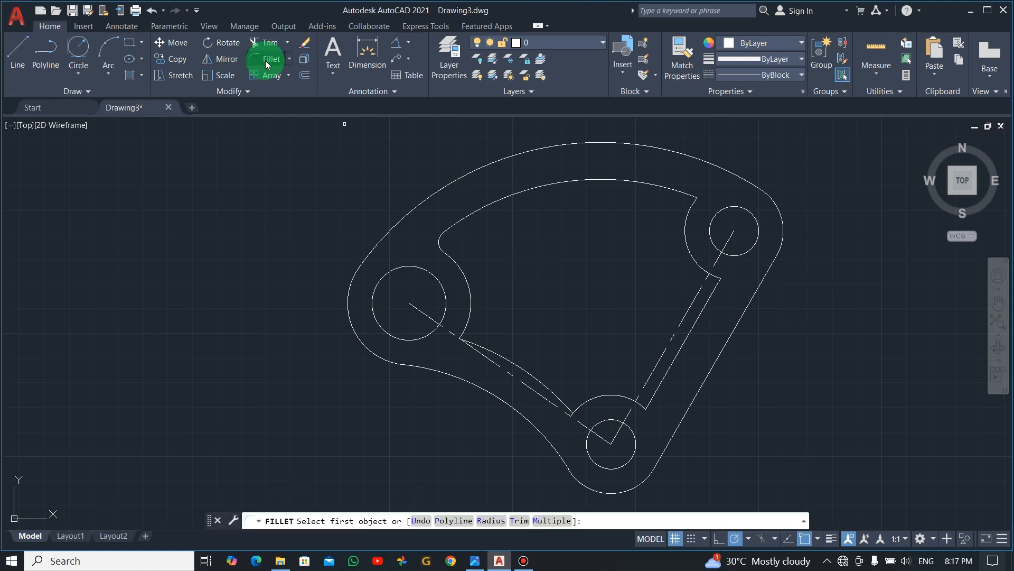
pyautogui.click(493, 520)
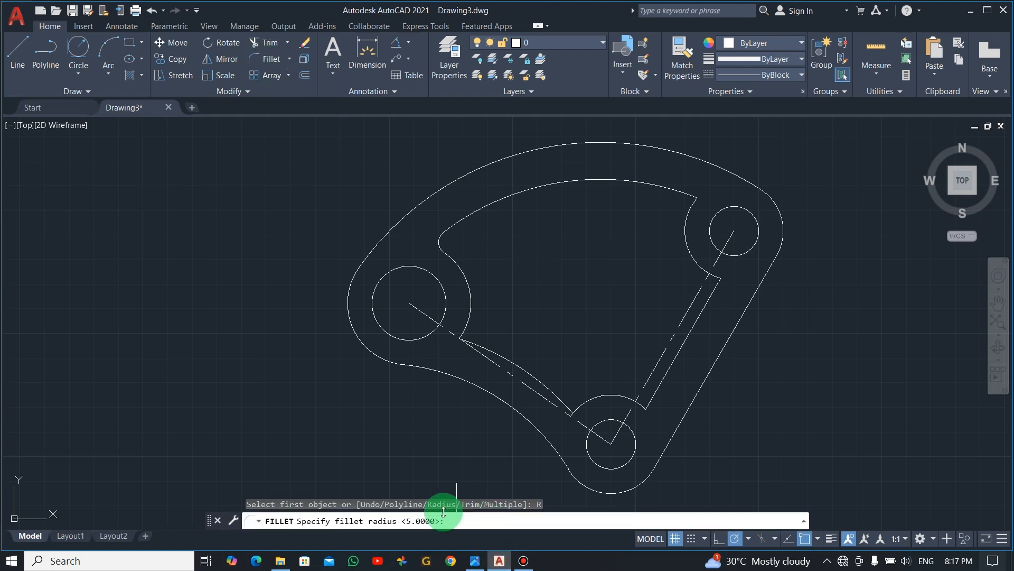
pyautogui.press('Return')
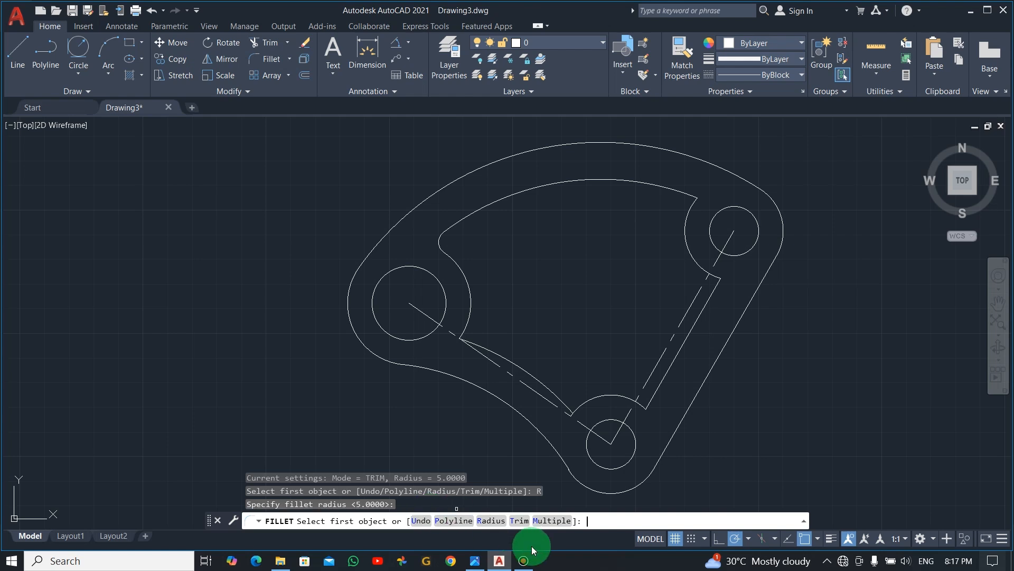
pyautogui.click(552, 521)
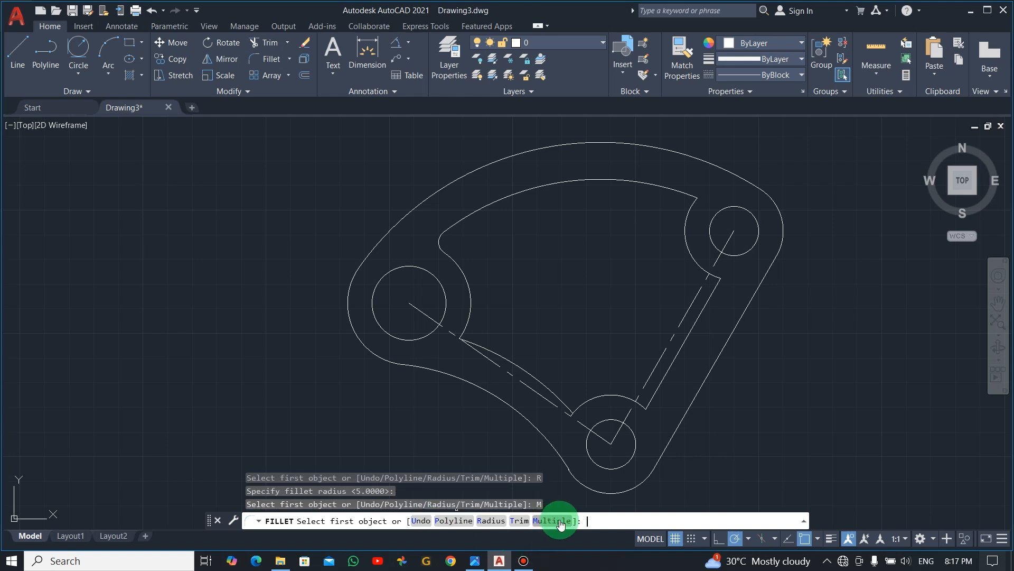
pyautogui.click(685, 226)
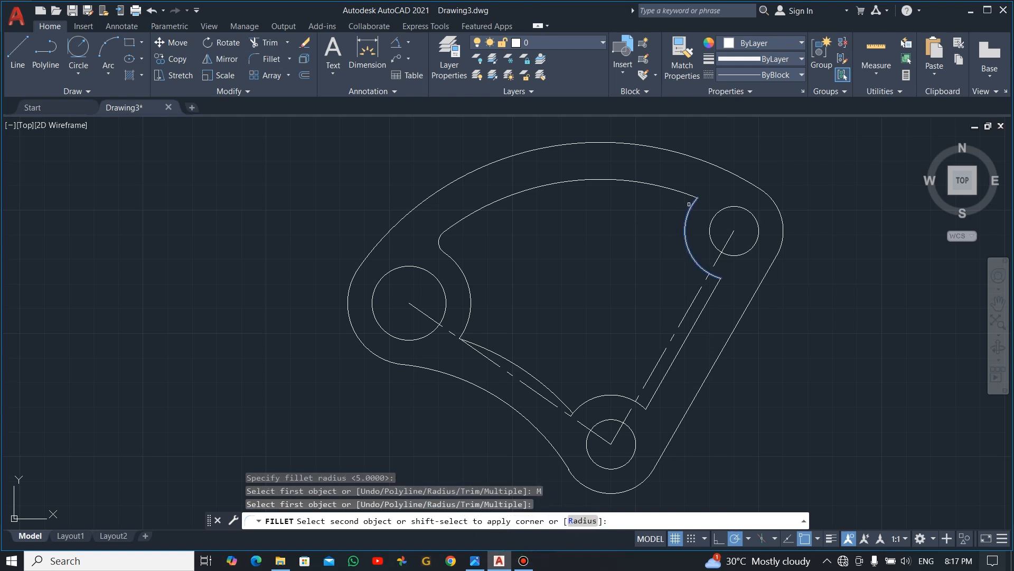
pyautogui.click(681, 193)
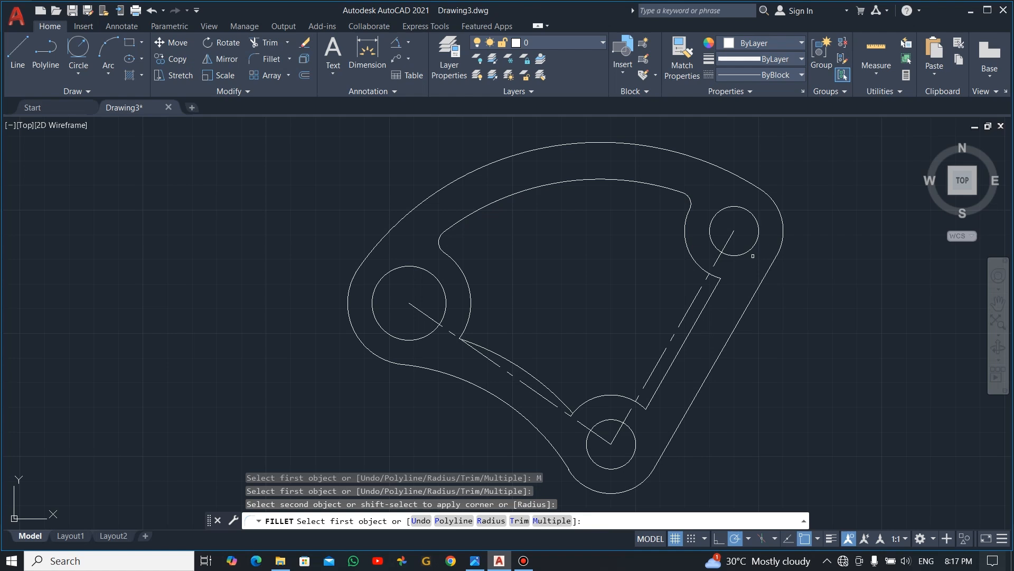
pyautogui.click(714, 290)
pyautogui.click(696, 260)
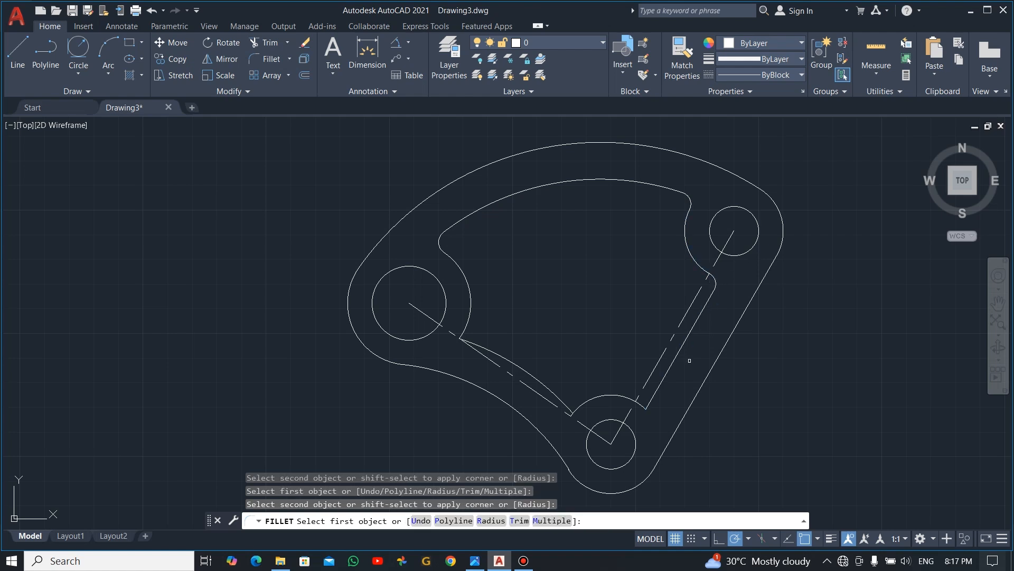
# - Fillet the cutout's two corners above the bottom circle and its lower-left corner with the same radius of 5
pyautogui.click(656, 395)
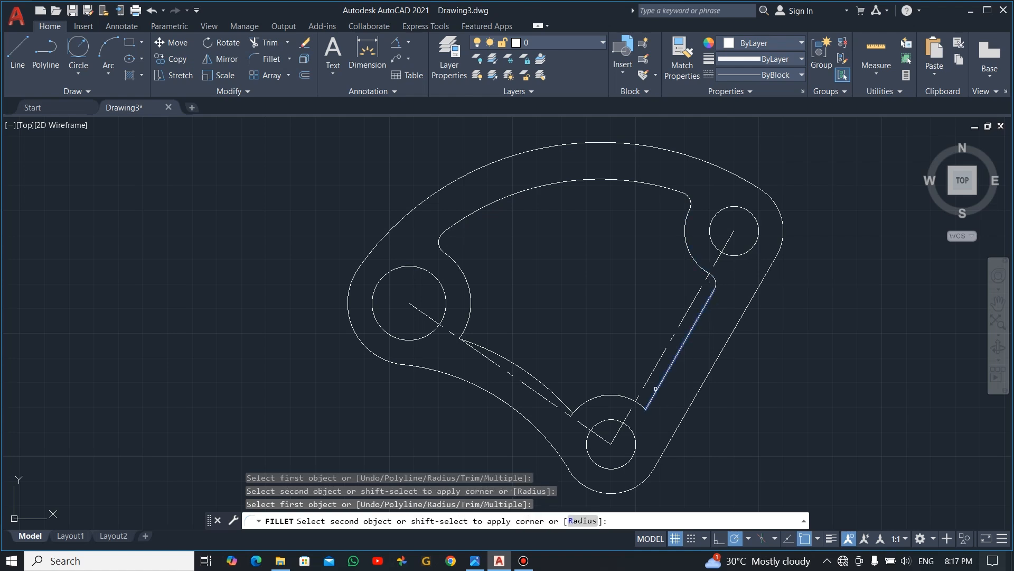
pyautogui.click(626, 398)
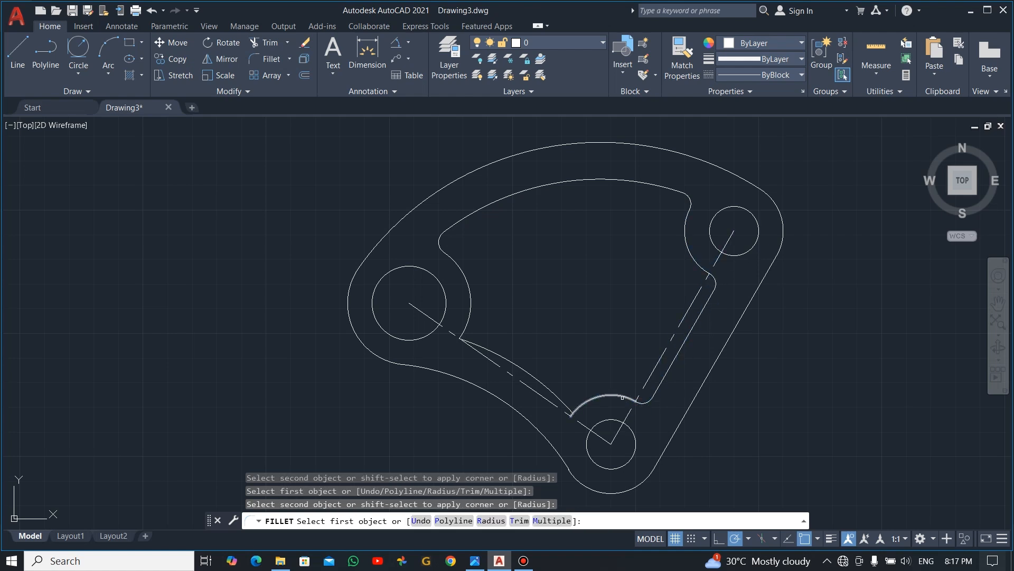
pyautogui.click(562, 406)
pyautogui.click(595, 397)
pyautogui.click(467, 319)
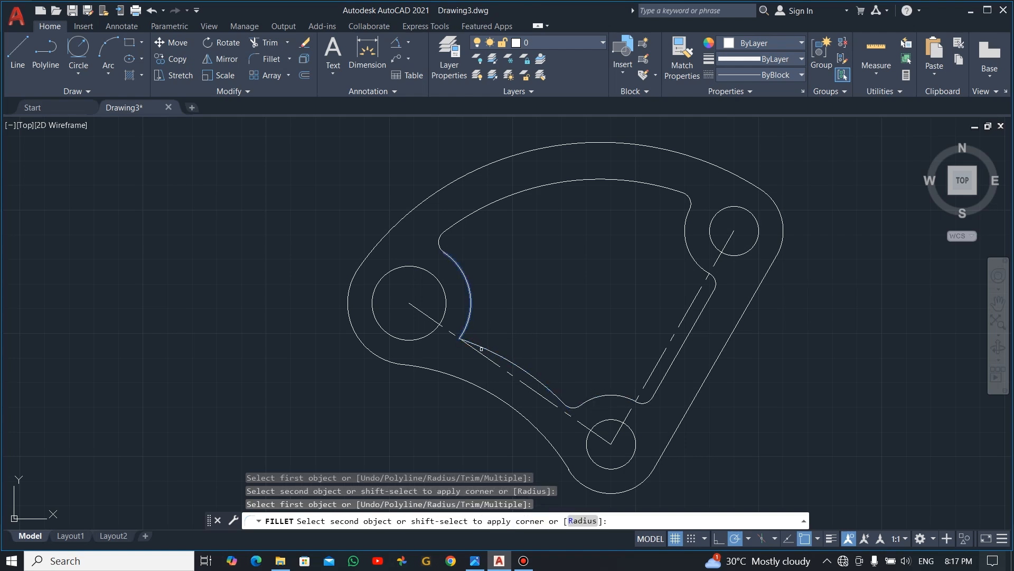
pyautogui.click(482, 349)
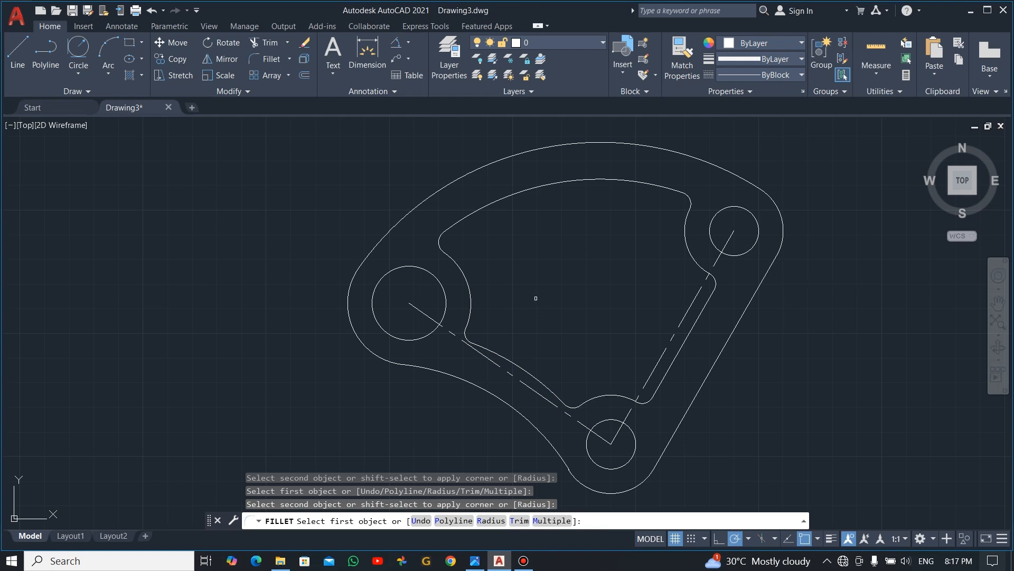
pyautogui.press('Escape')
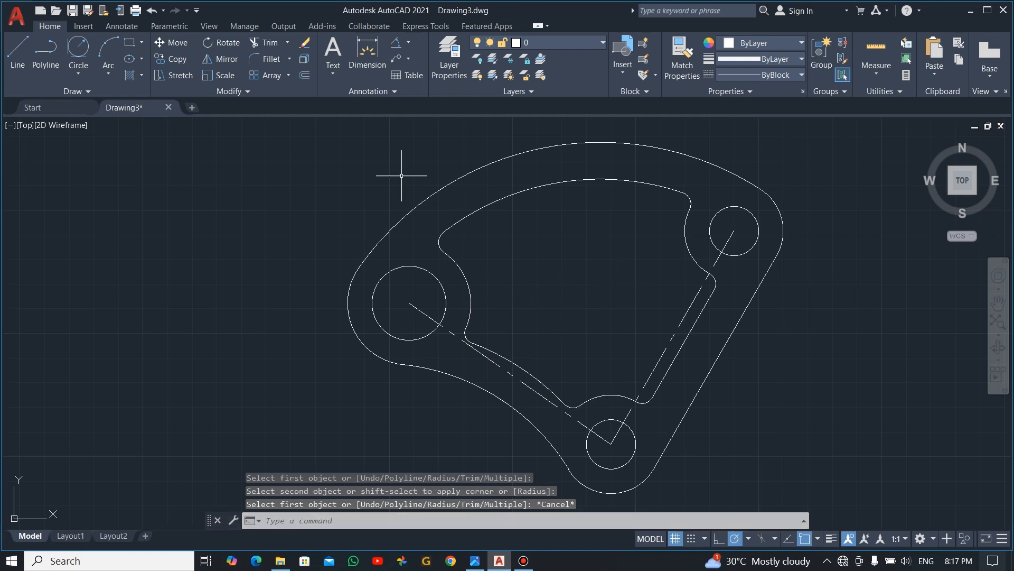
# - Add center marks to the left 30-diameter circle and to the upper-right and bottom 20-diameter circles
pyautogui.click(79, 126)
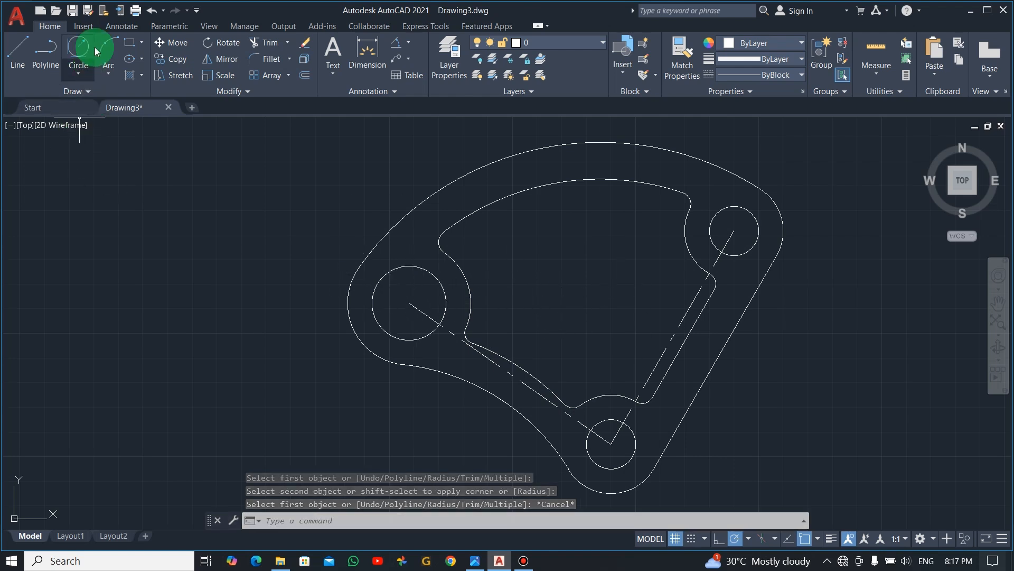
pyautogui.click(128, 28)
pyautogui.click(440, 47)
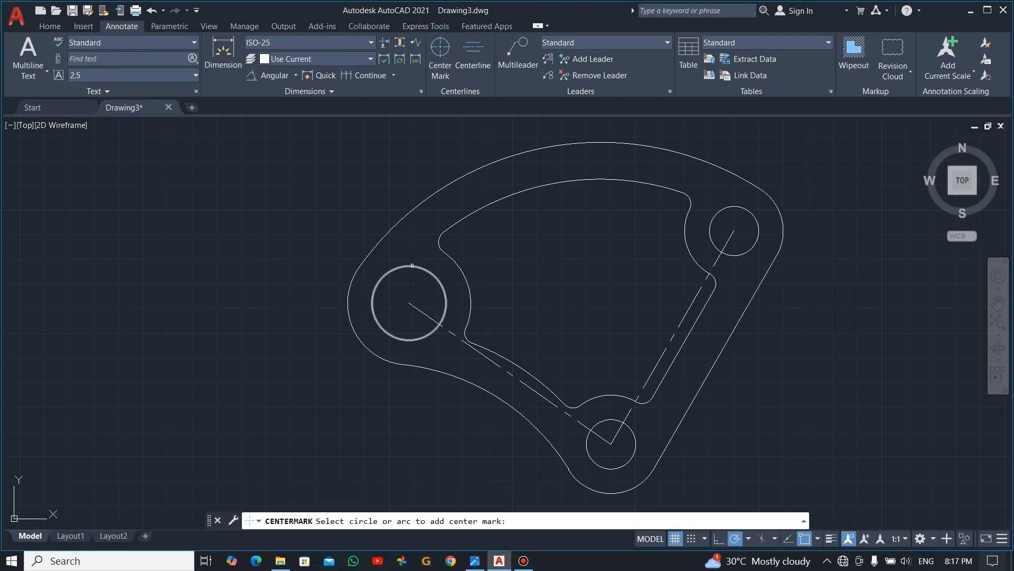
pyautogui.click(422, 269)
pyautogui.click(755, 218)
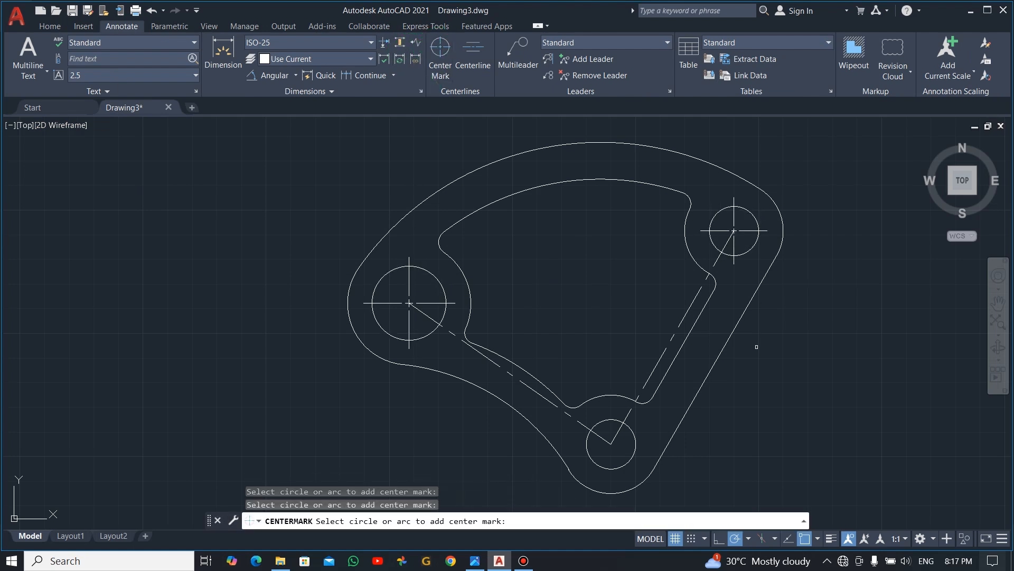
pyautogui.click(632, 459)
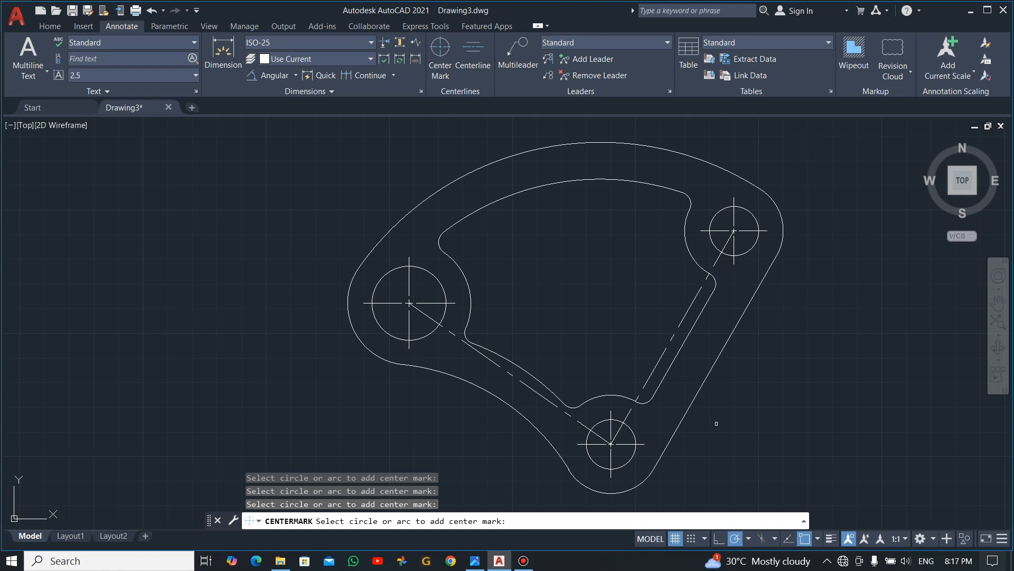
pyautogui.press('Escape')
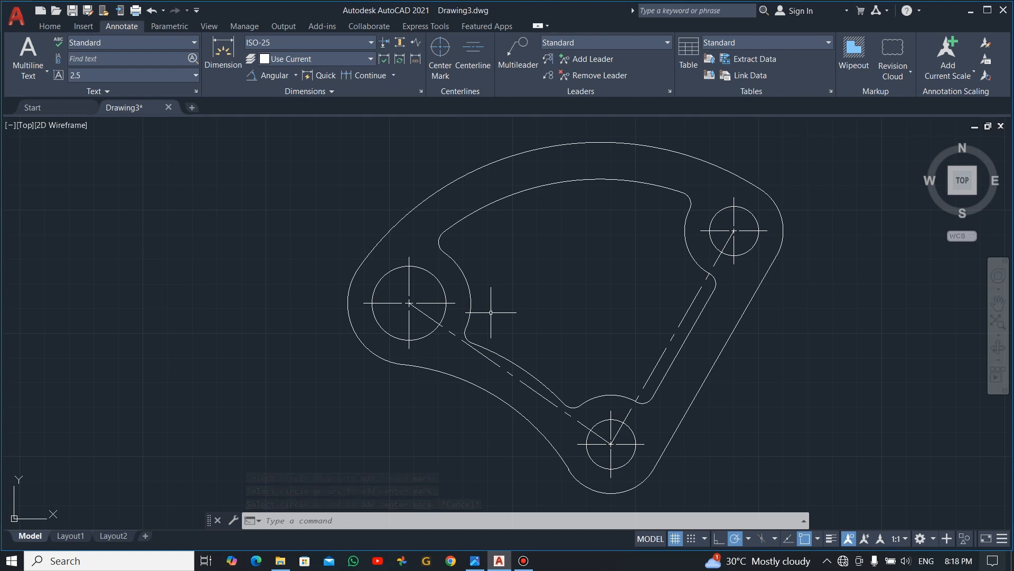
# - Turn on lineweight display, and set the lineweight of the right-hand center line and all three center marks to 0.18 mm
pyautogui.click(831, 538)
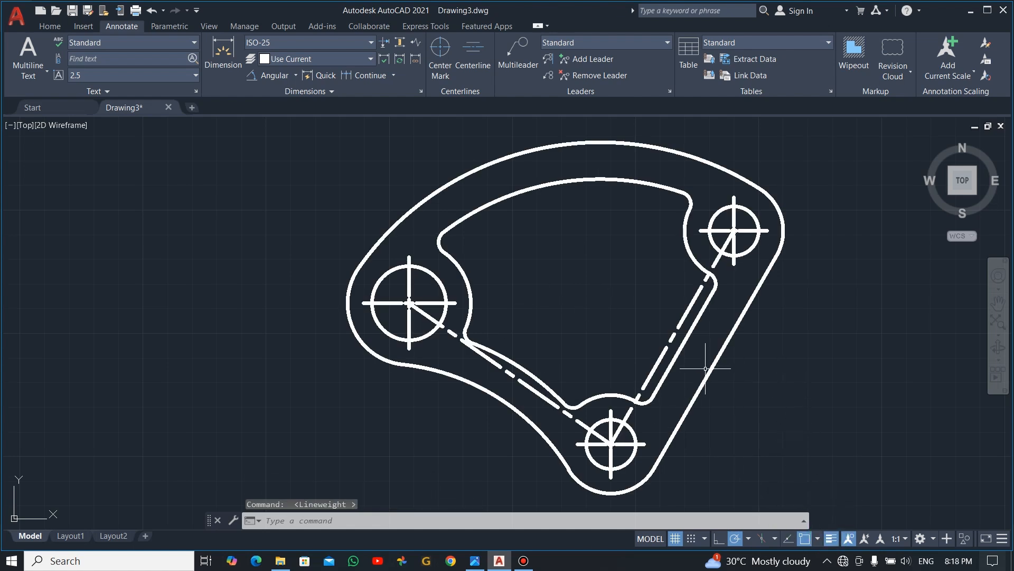
pyautogui.click(720, 264)
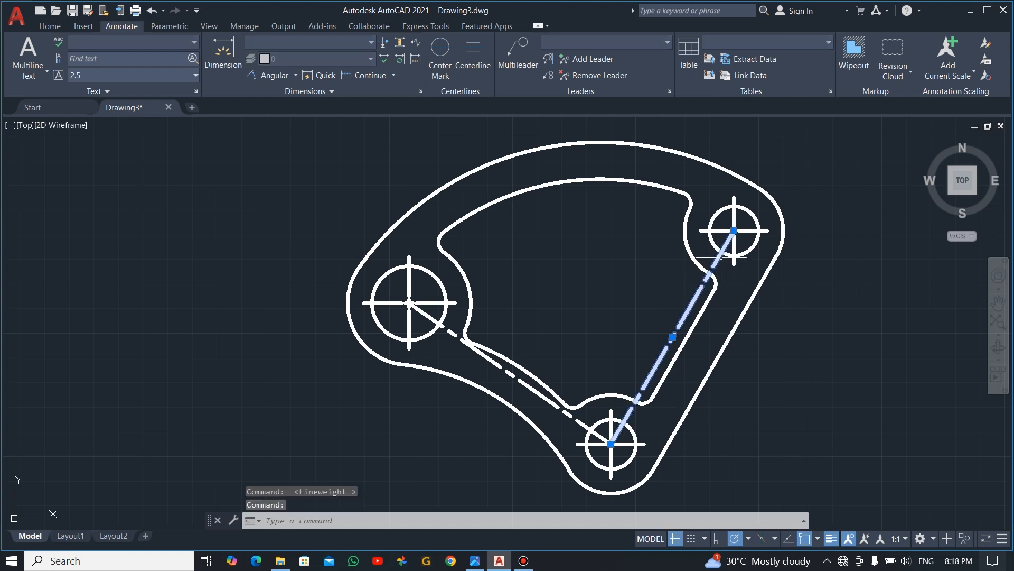
pyautogui.click(733, 200)
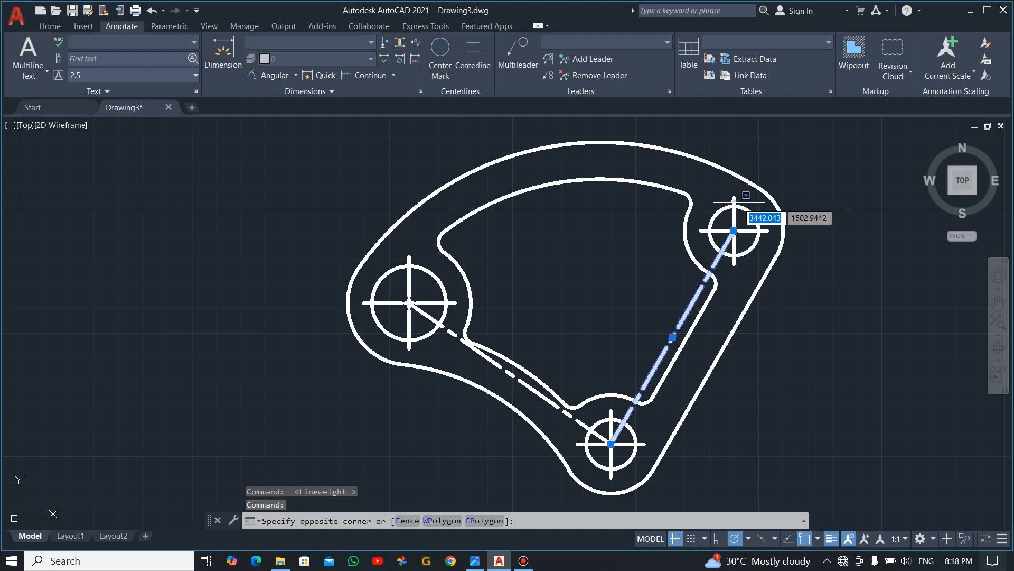
pyautogui.click(734, 198)
pyautogui.click(734, 196)
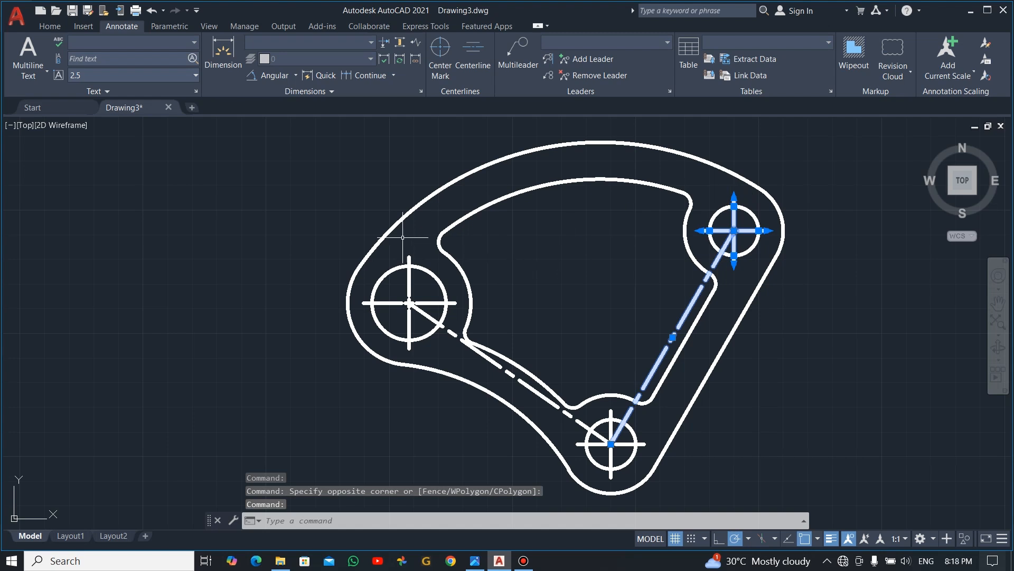
pyautogui.click(408, 256)
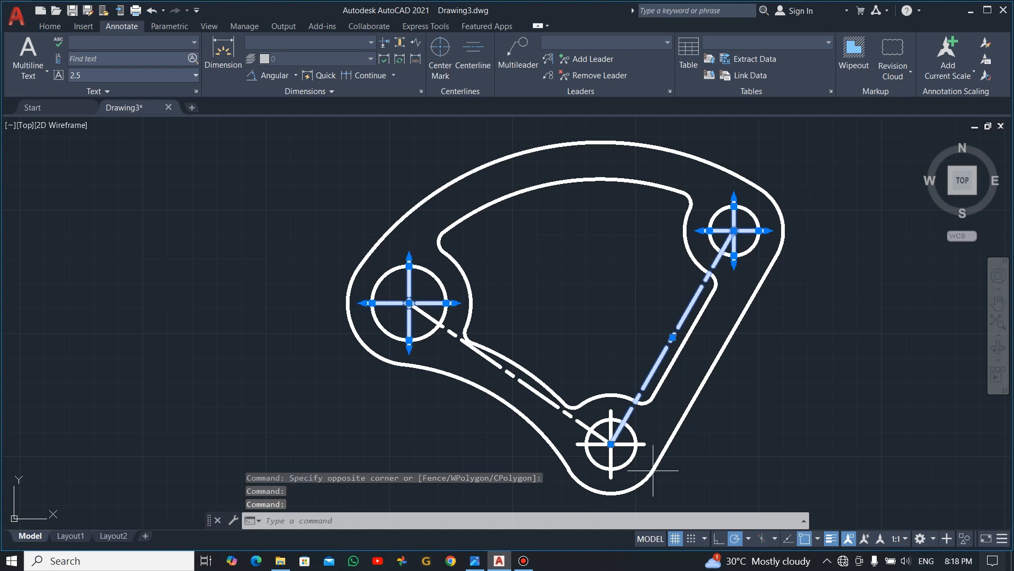
pyautogui.click(644, 444)
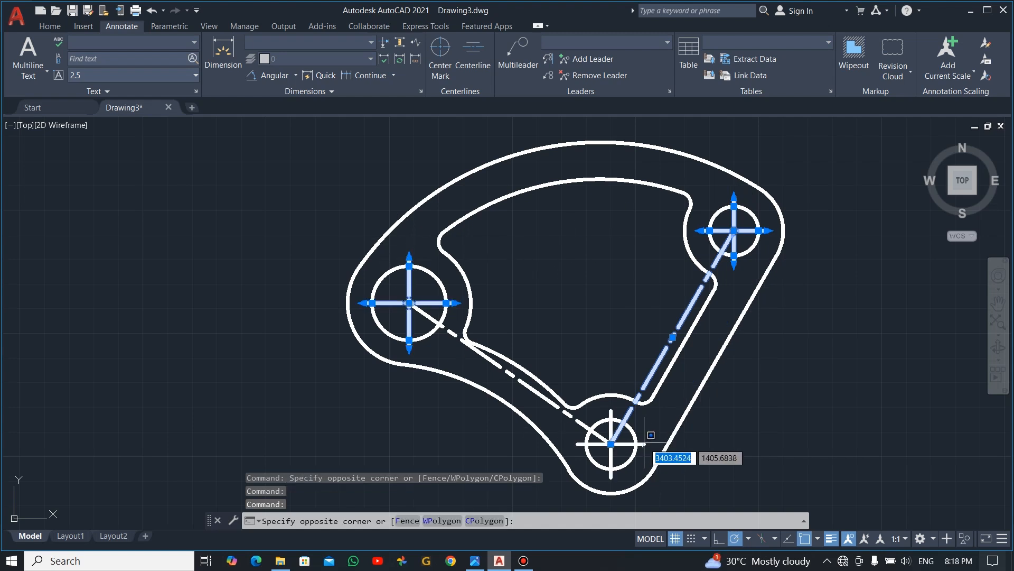
pyautogui.click(632, 429)
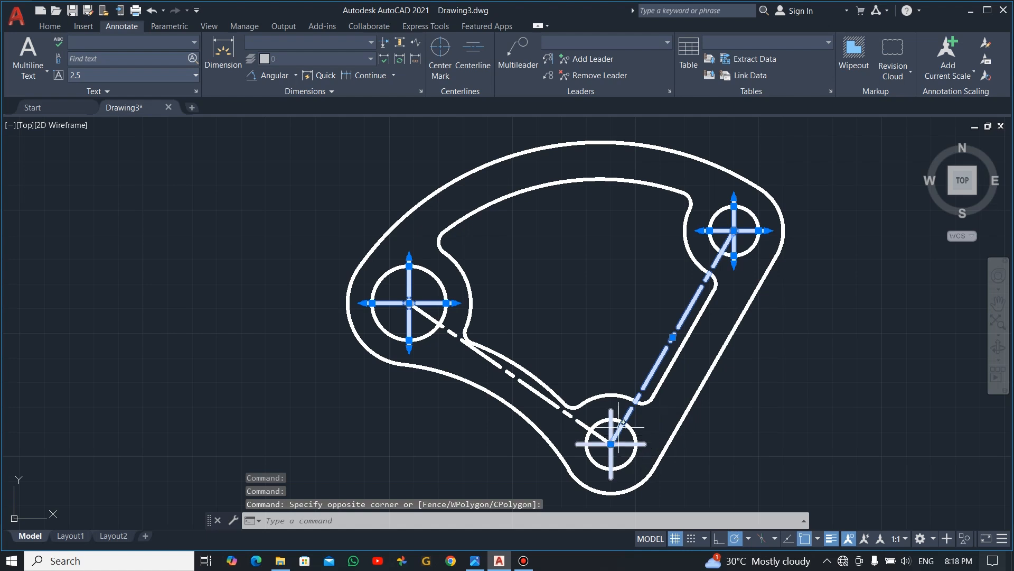
pyautogui.click(611, 410)
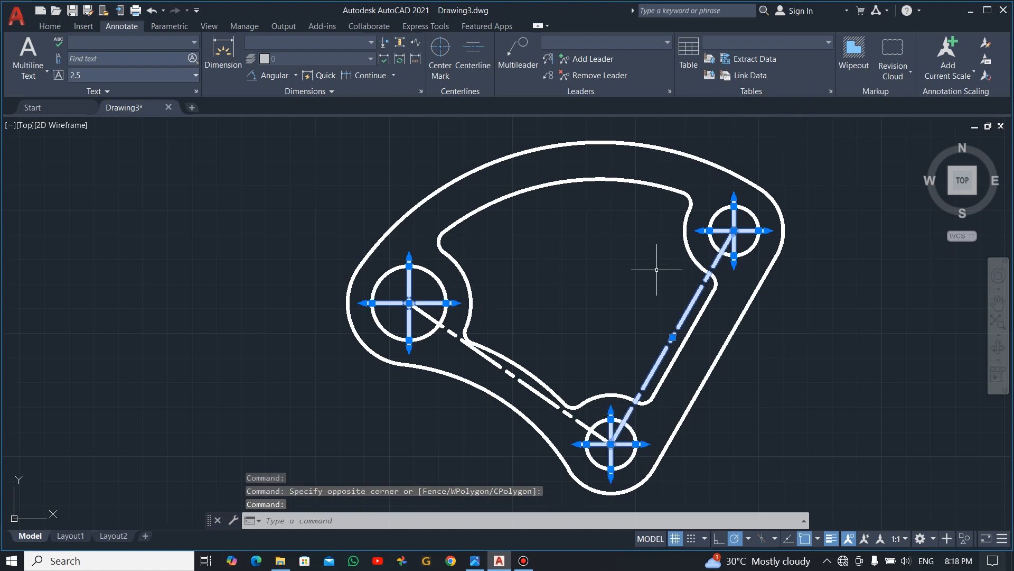
pyautogui.rightClick(856, 296)
pyautogui.click(893, 279)
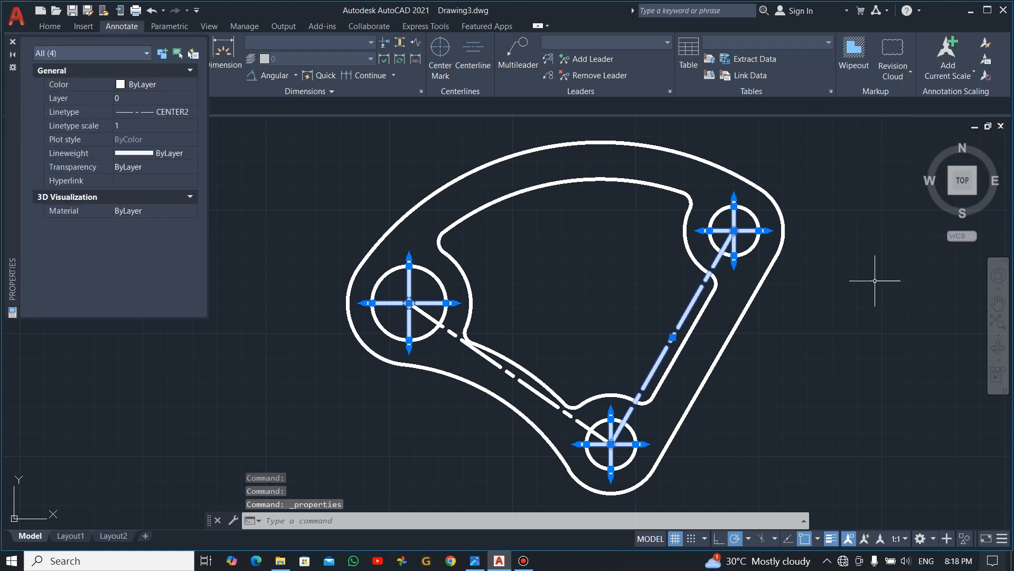
pyautogui.click(157, 153)
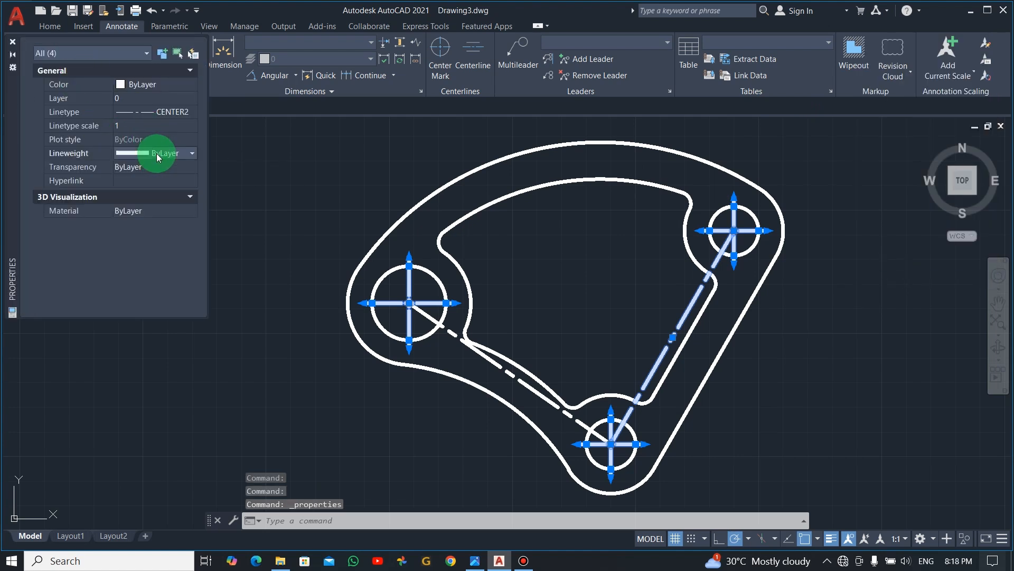
pyautogui.click(191, 153)
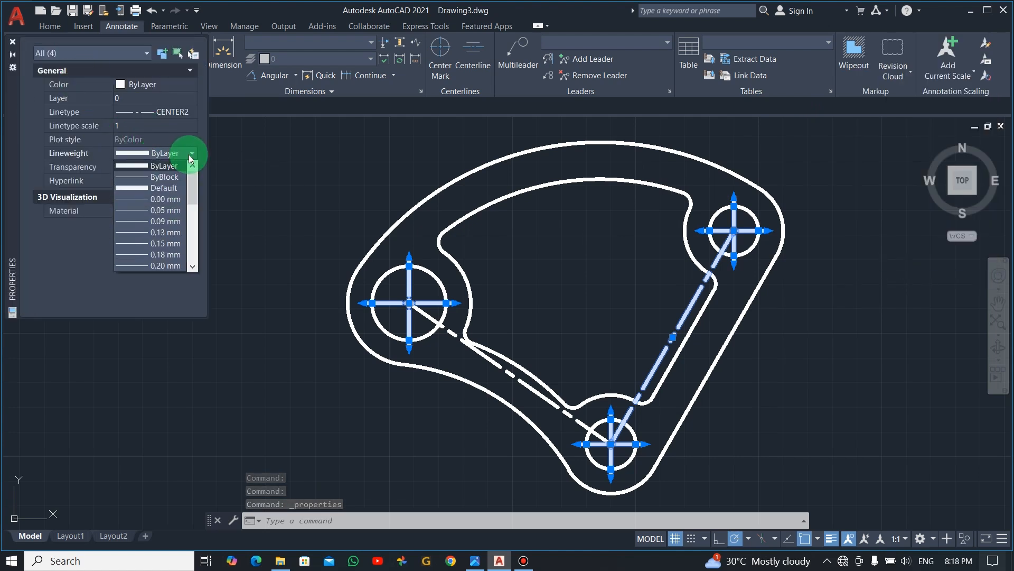
pyautogui.click(164, 255)
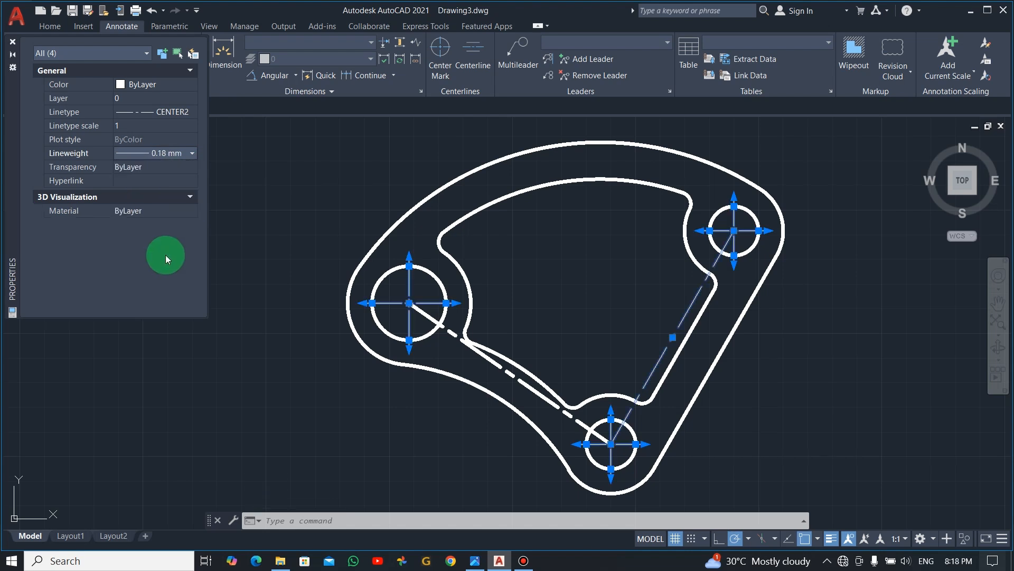
pyautogui.press('Escape')
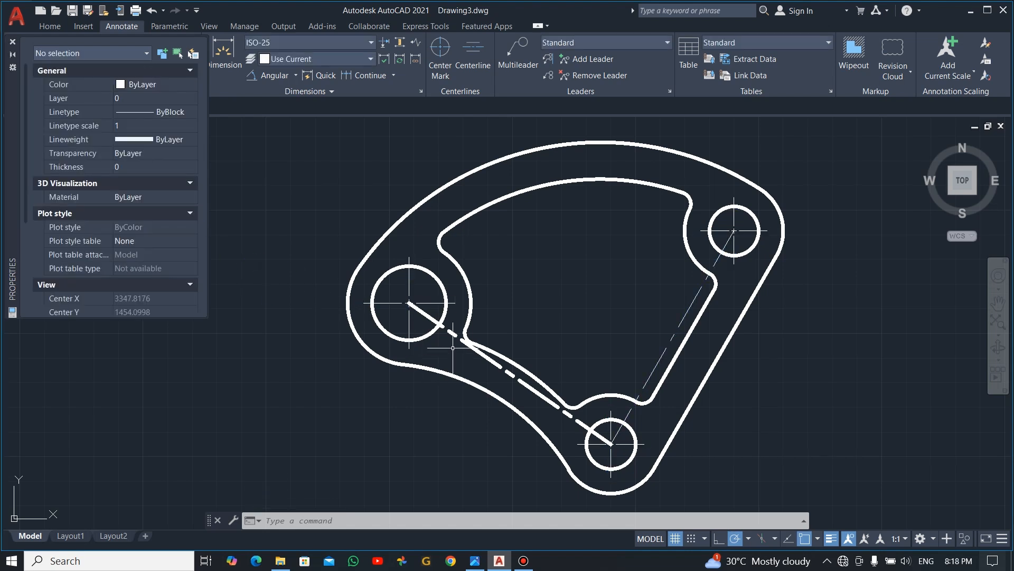
# - Set the lineweight of the center line between the left and bottom circles to 0.18 mm, and close the properties
pyautogui.click(451, 334)
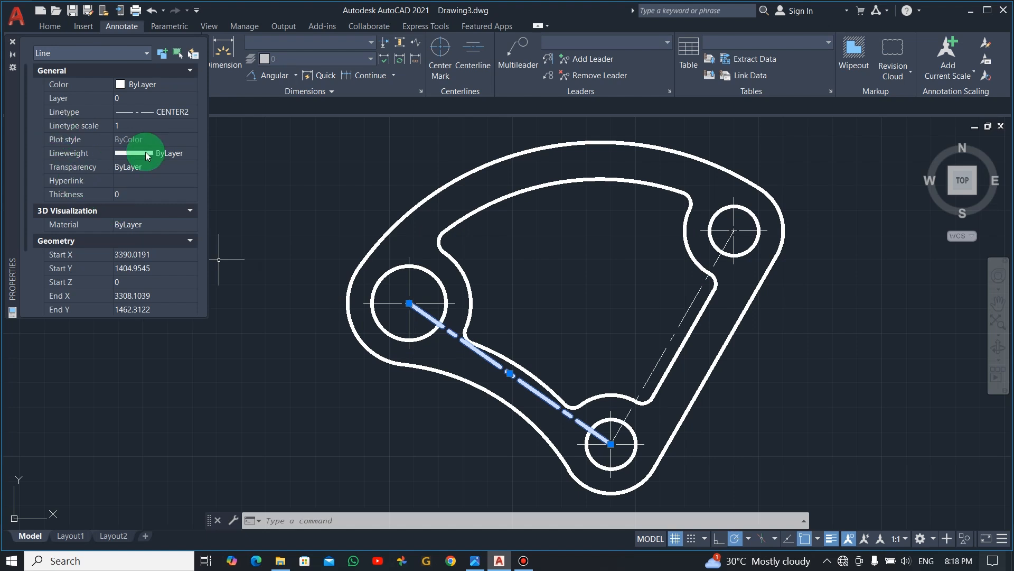
pyautogui.click(164, 154)
pyautogui.click(185, 153)
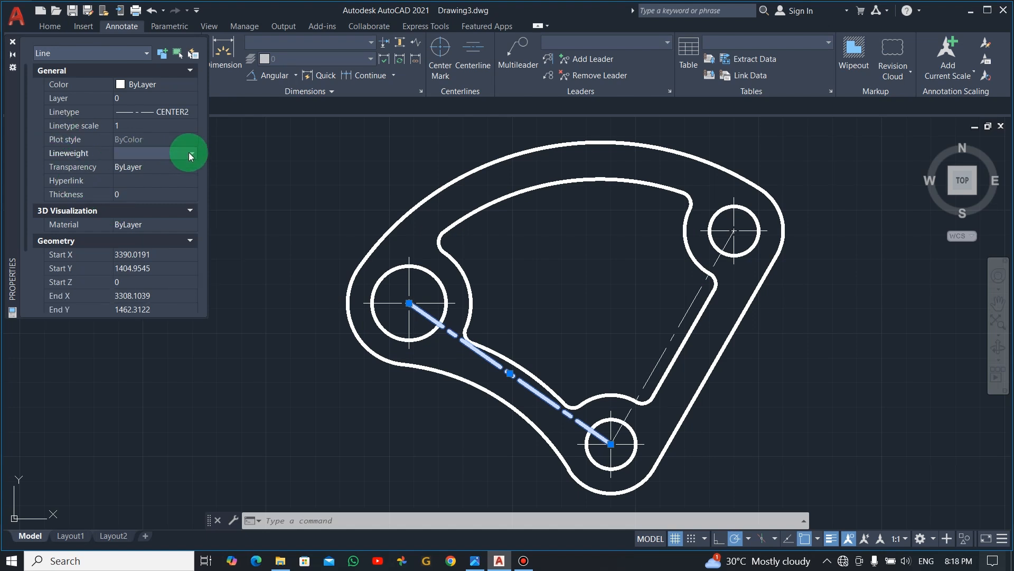
pyautogui.click(170, 253)
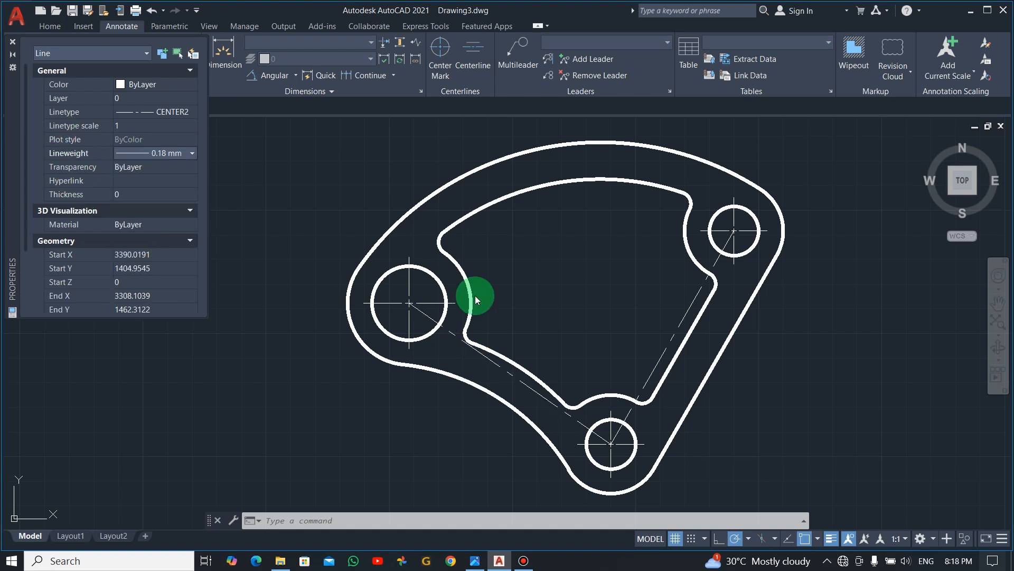
pyautogui.press('Escape')
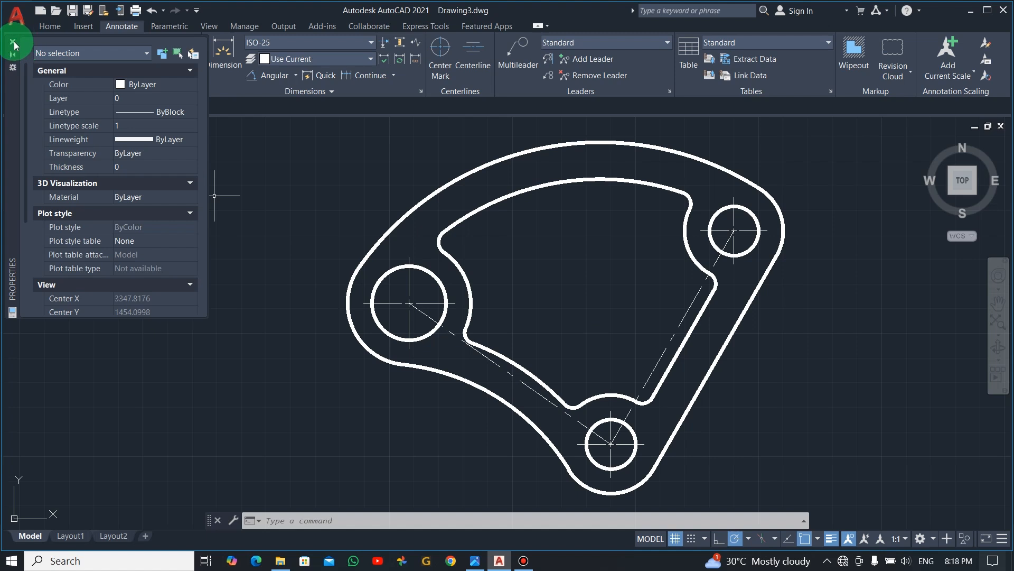
pyautogui.click(13, 42)
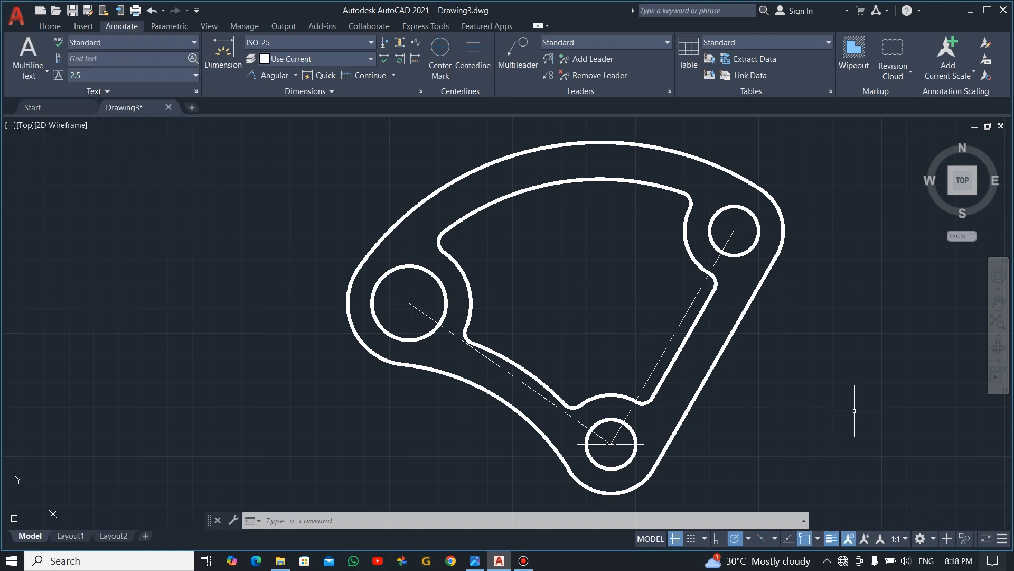
pyautogui.press('Escape')
pyautogui.press('Escape')
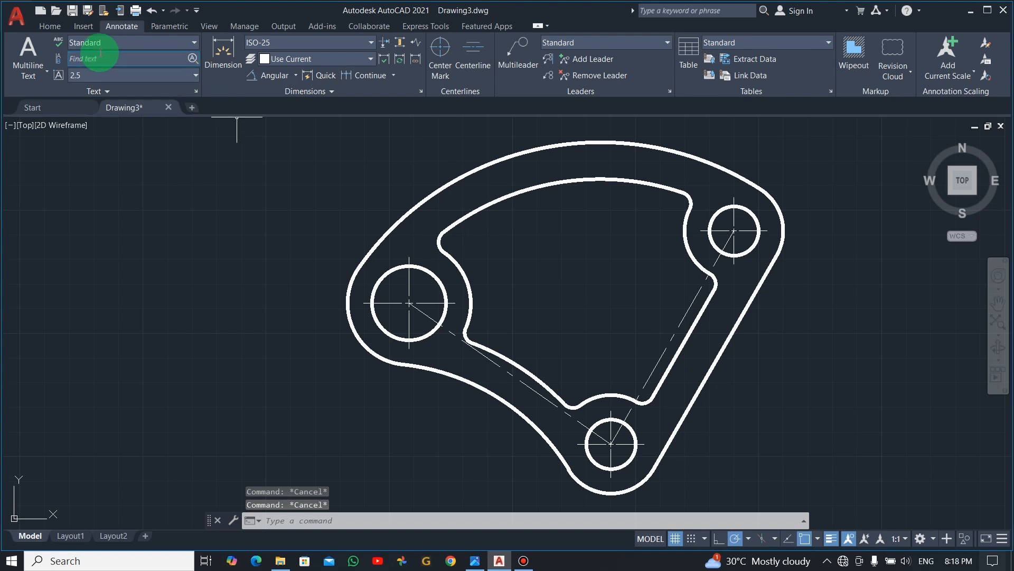
# - Add diameter dimensions to the outer arc around the left hole and to the left hole itself, placing both outside the plate
pyautogui.click(55, 25)
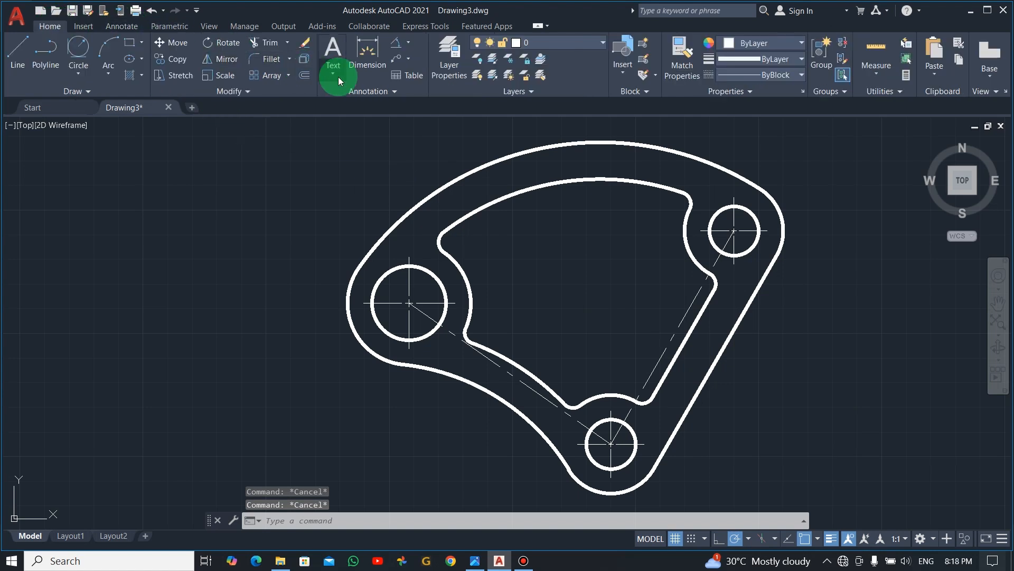
pyautogui.click(397, 93)
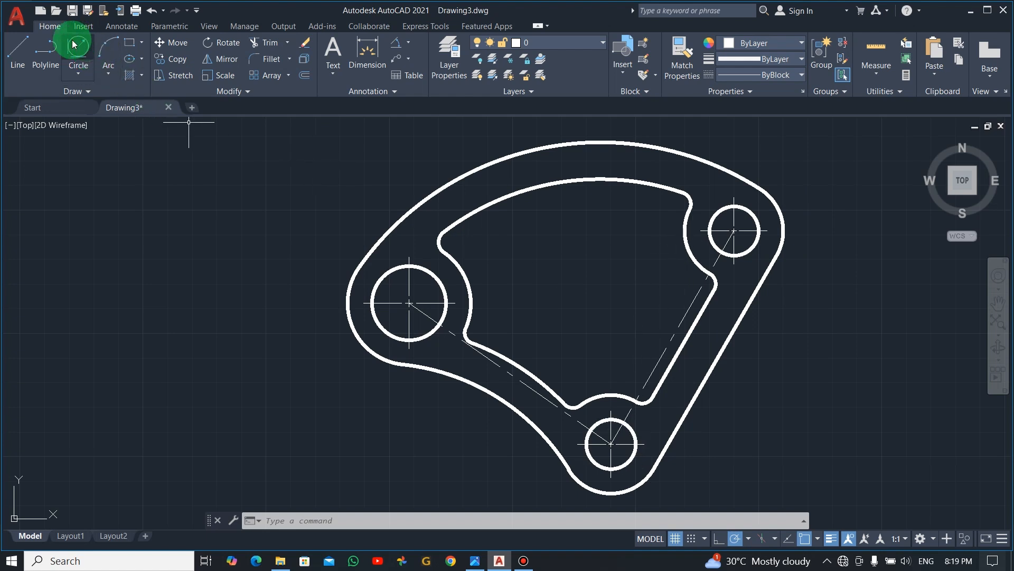
pyautogui.click(123, 26)
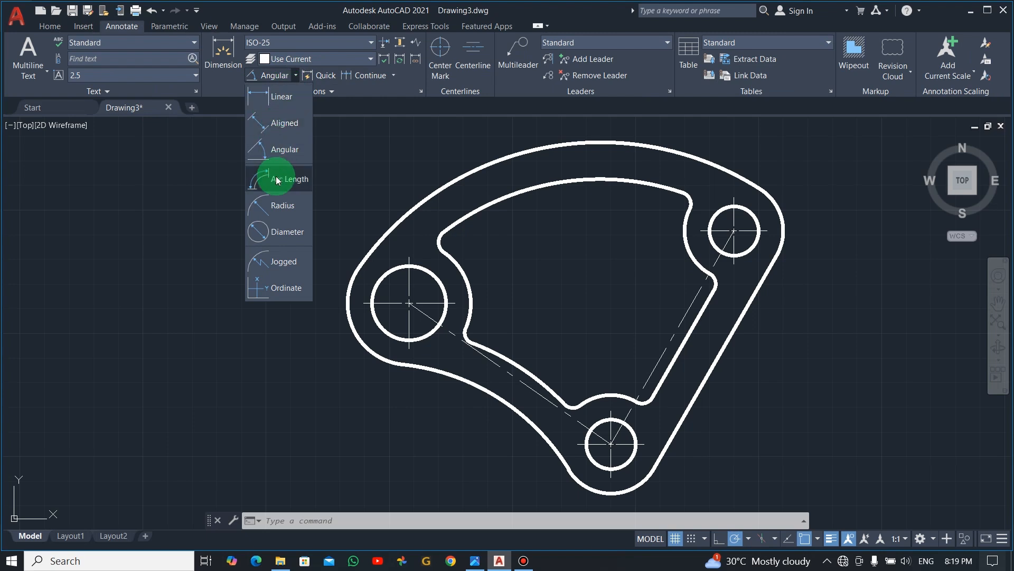
pyautogui.click(279, 233)
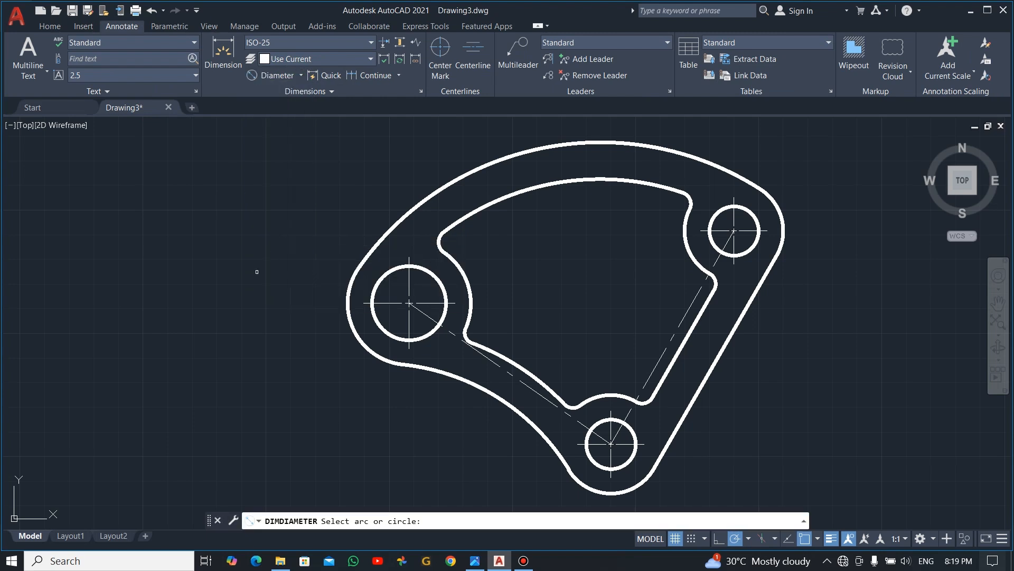
pyautogui.click(376, 321)
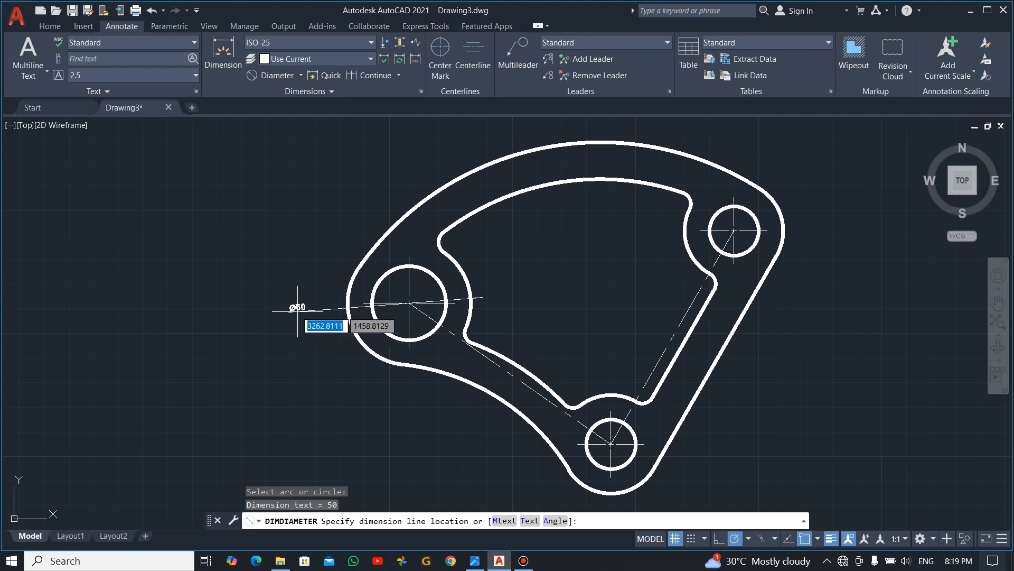
pyautogui.click(307, 355)
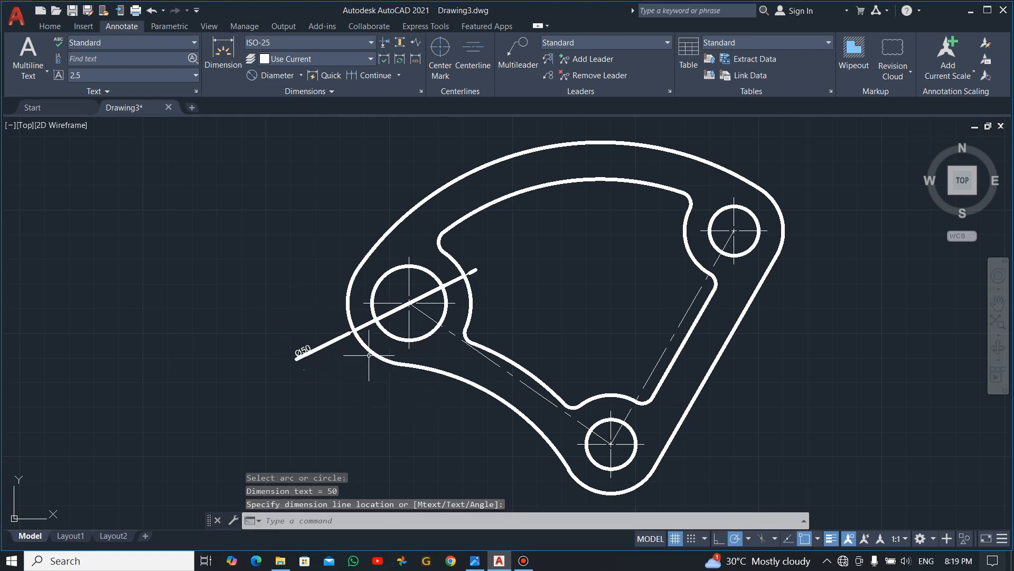
pyautogui.click(258, 79)
pyautogui.click(396, 269)
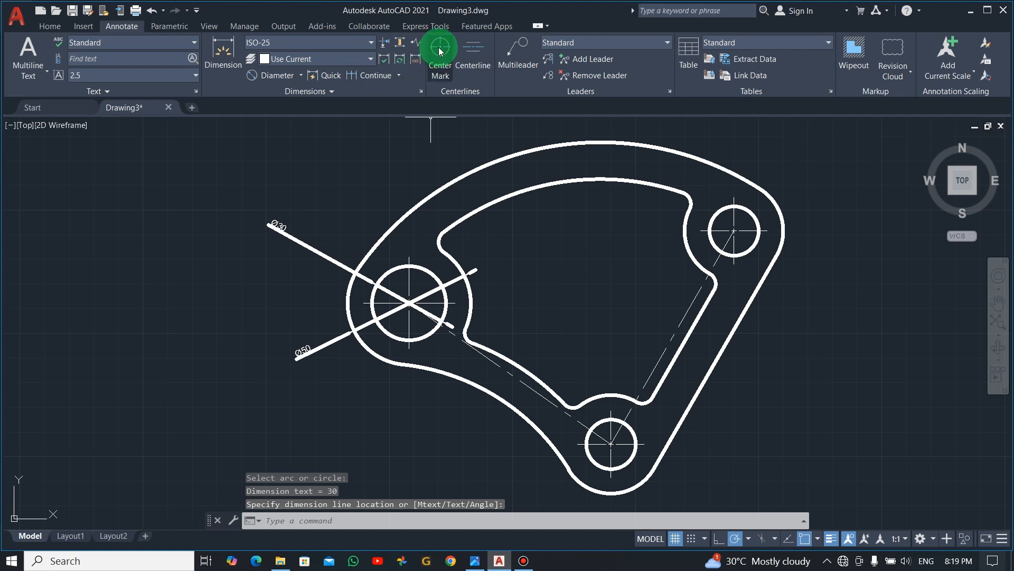
# - Add diameter dimensions to the plate's upper-right outer arc and to the hole inside it, placing both outside the outline
pyautogui.click(278, 76)
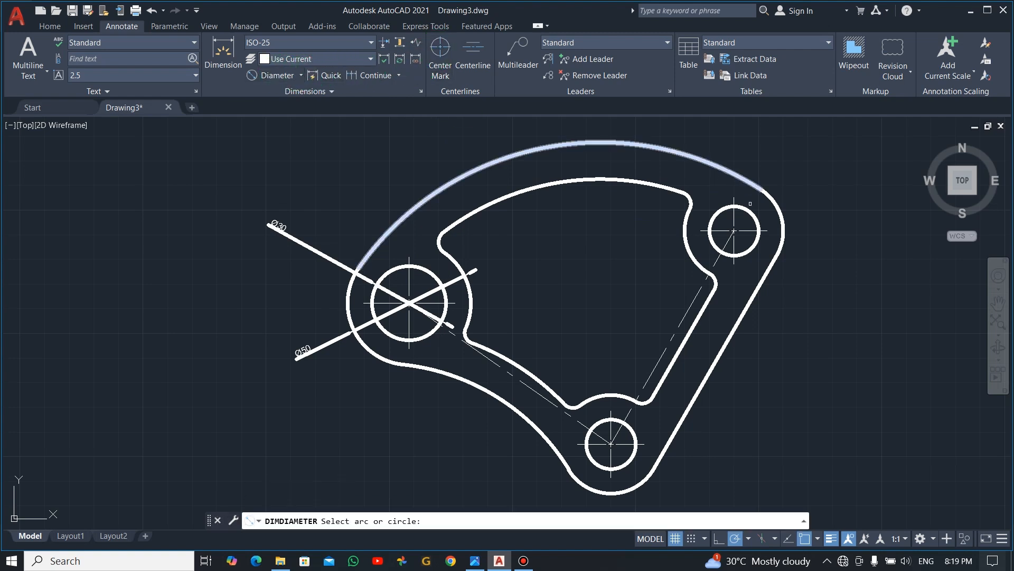
pyautogui.click(777, 202)
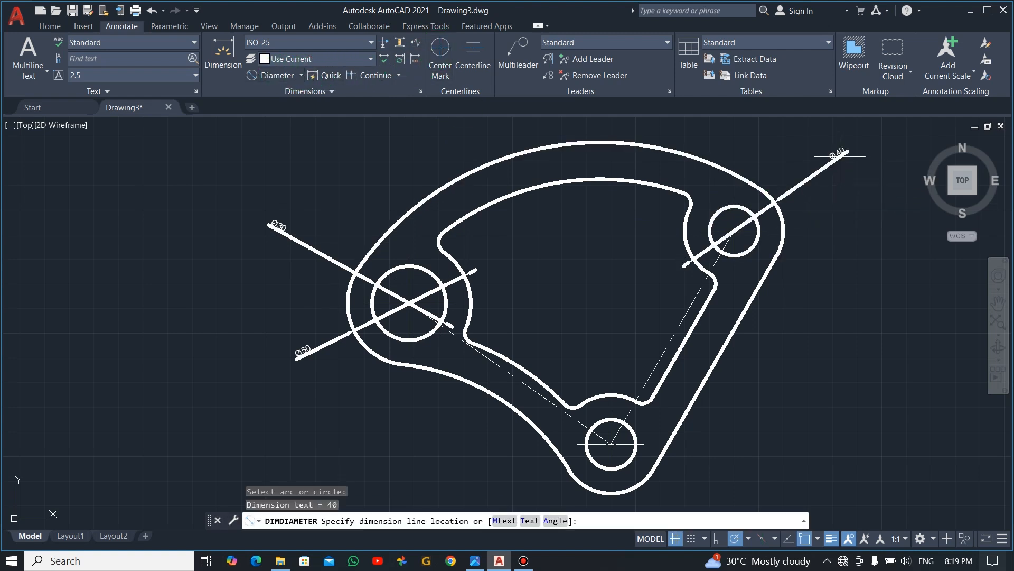
pyautogui.click(847, 151)
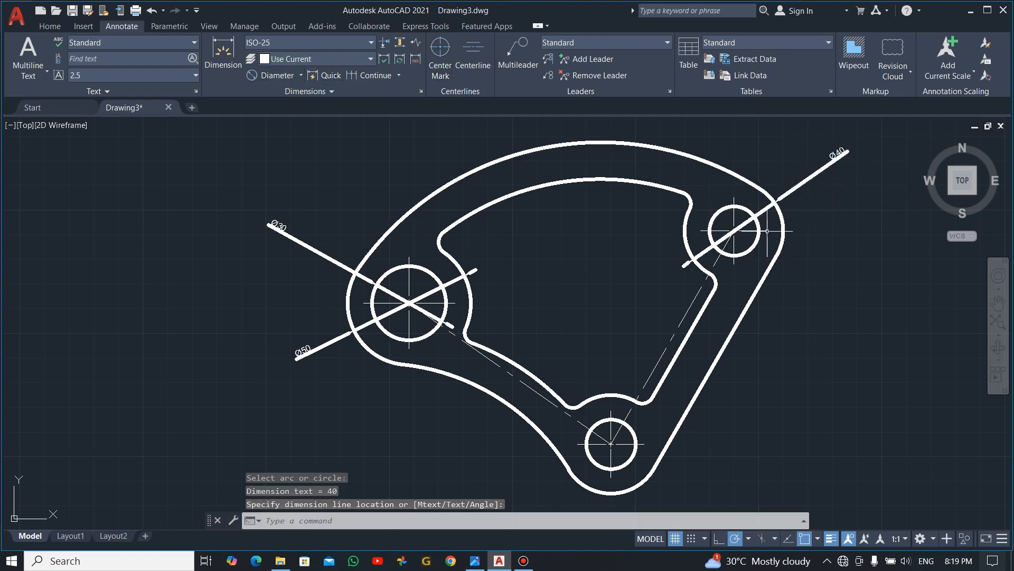
pyautogui.click(273, 75)
pyautogui.click(750, 247)
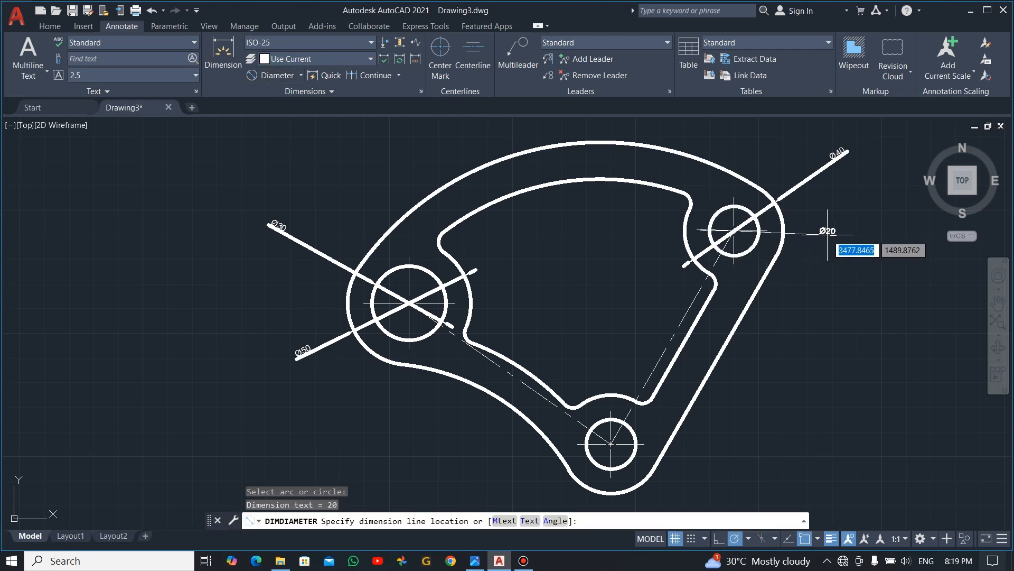
pyautogui.click(845, 238)
# - Add diameter dimensions to the bottom hole and to the outer arc around it, placing both to the right of the plate
pyautogui.click(272, 75)
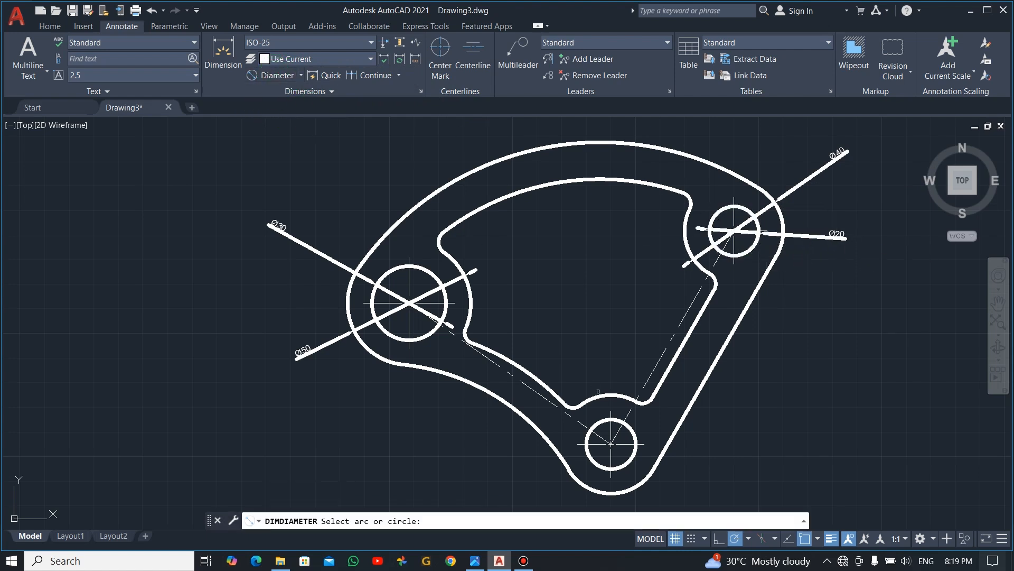
pyautogui.click(635, 437)
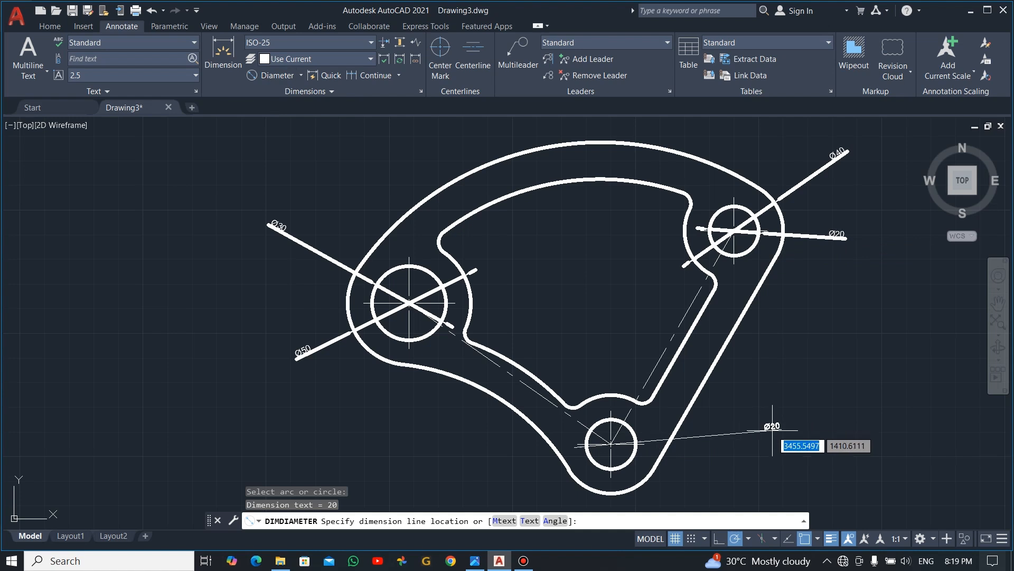
pyautogui.click(778, 426)
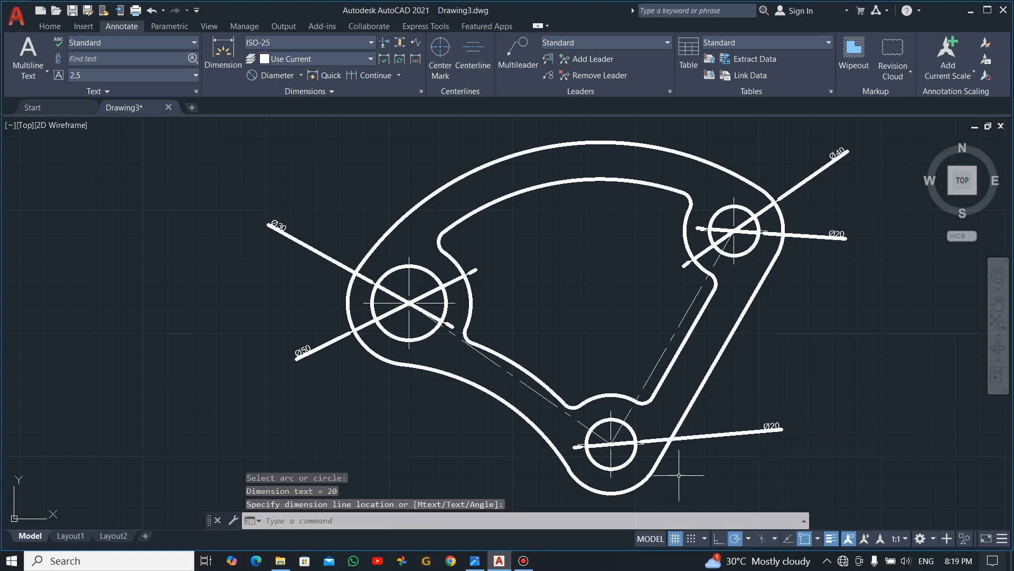
pyautogui.click(262, 75)
pyautogui.click(653, 471)
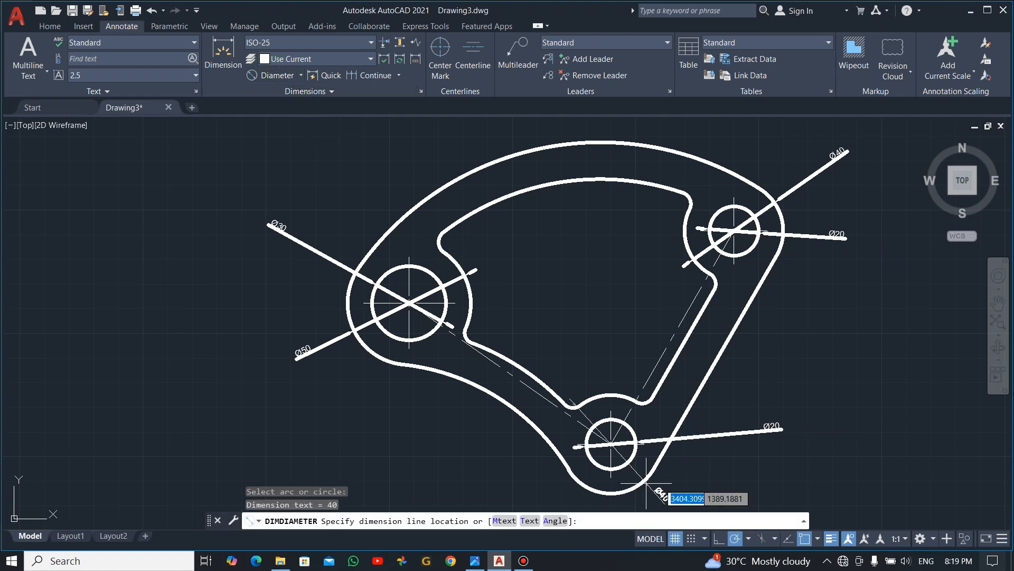
pyautogui.click(763, 481)
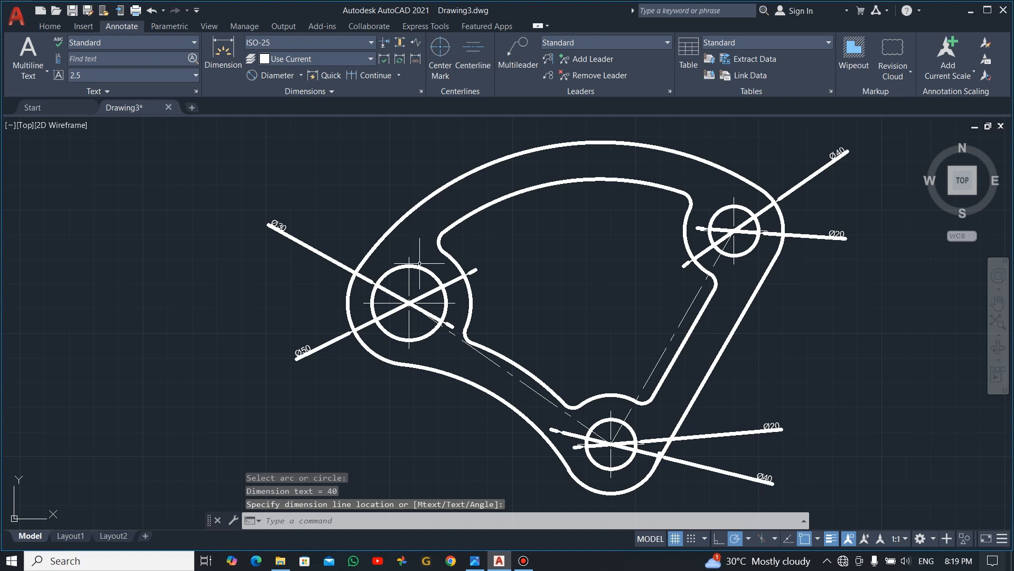
# - Add a radius dimension to the plate's large upper outer arc, placing its text above the outline
pyautogui.click(301, 76)
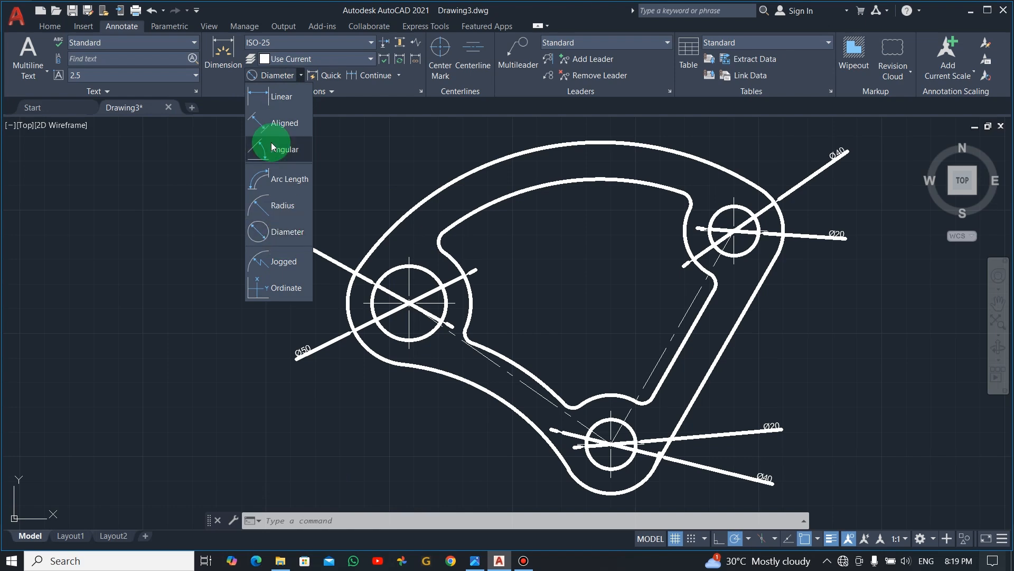
pyautogui.click(293, 199)
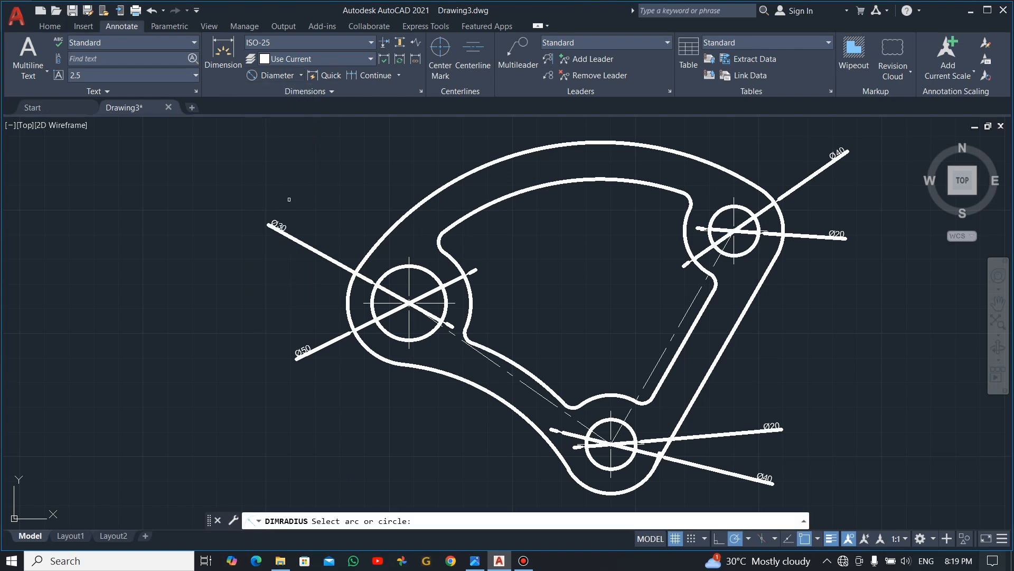
pyautogui.scroll(2, 568, 195)
pyautogui.scroll(-2, 568, 194)
pyautogui.moveTo(581, 196); pyautogui.dragTo(550, 274, button='middle')
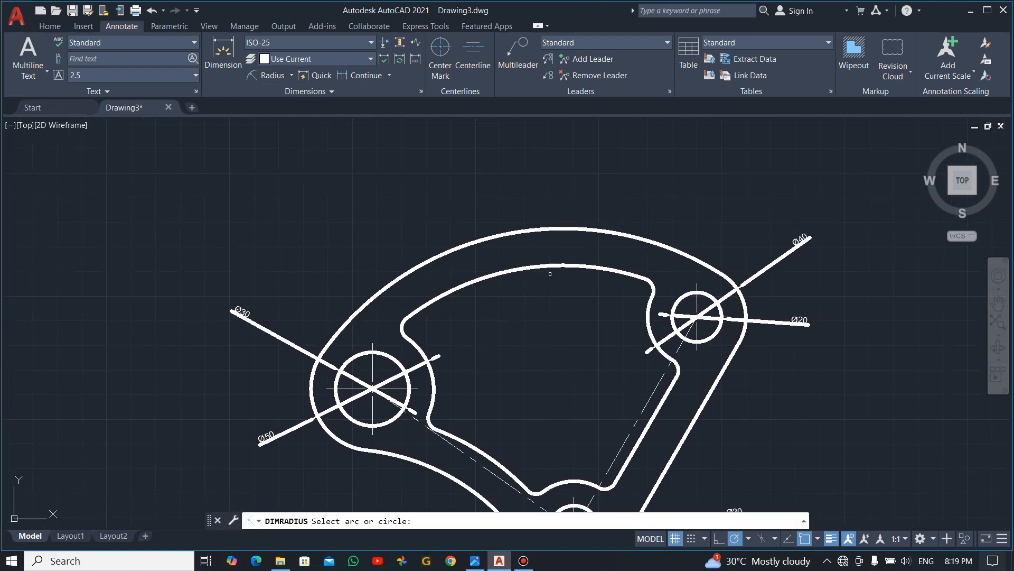
pyautogui.click(530, 227)
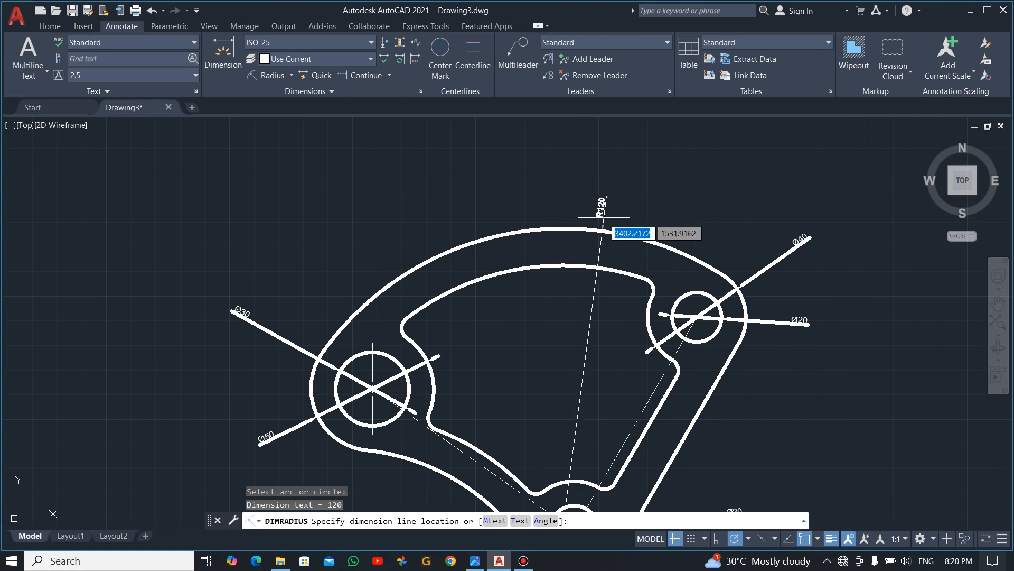
pyautogui.click(460, 151)
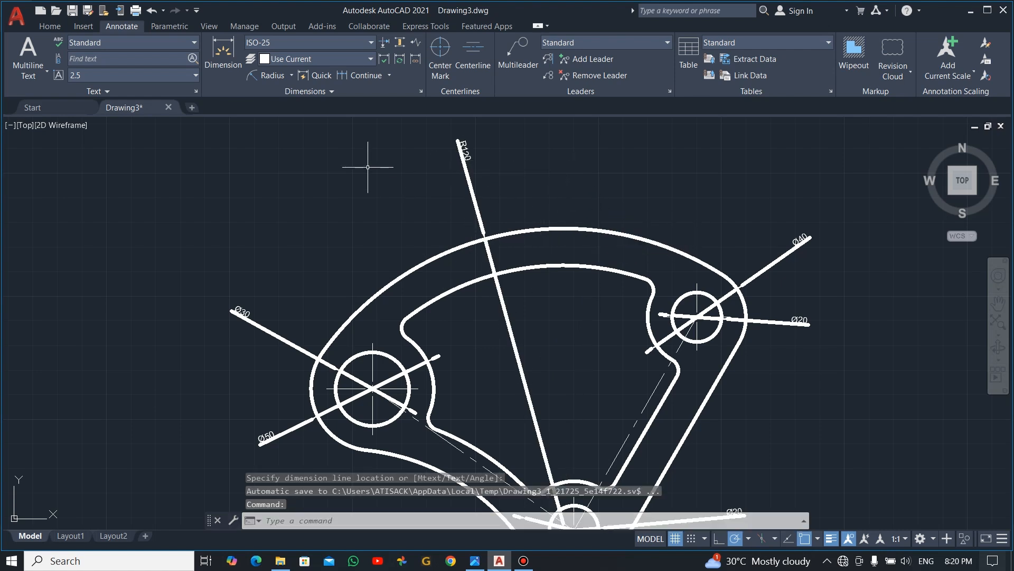
# - Add a vertical linear dimension between the tops of the outer and inner upper arcs, placed just beside their midpoints
pyautogui.click(294, 78)
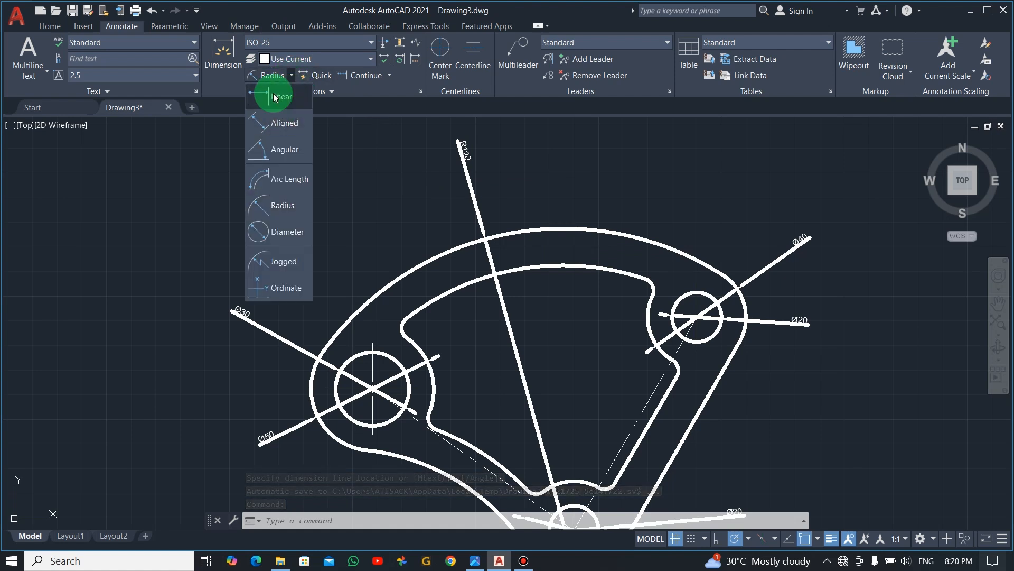
pyautogui.click(272, 98)
pyautogui.click(564, 229)
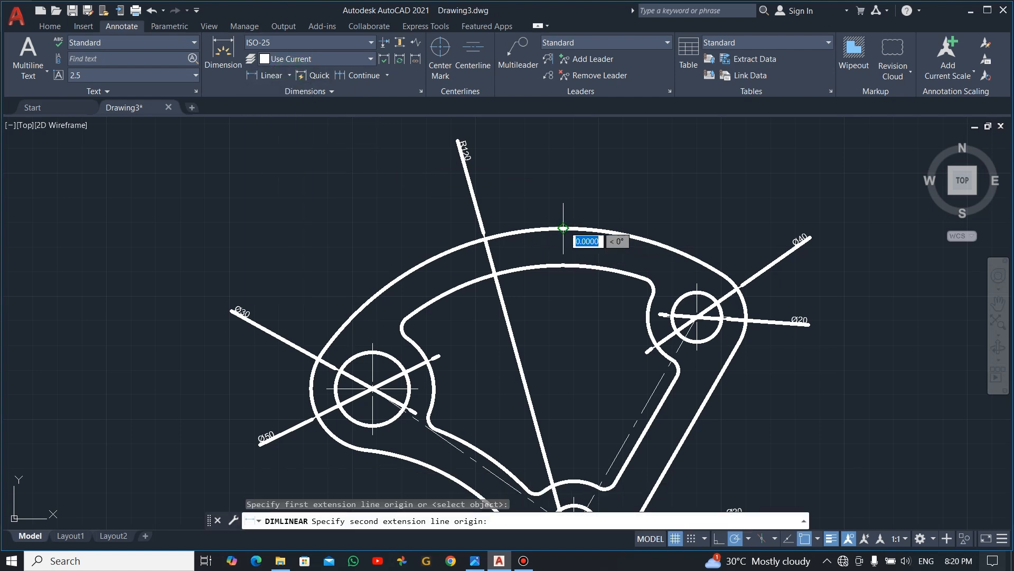
pyautogui.click(563, 265)
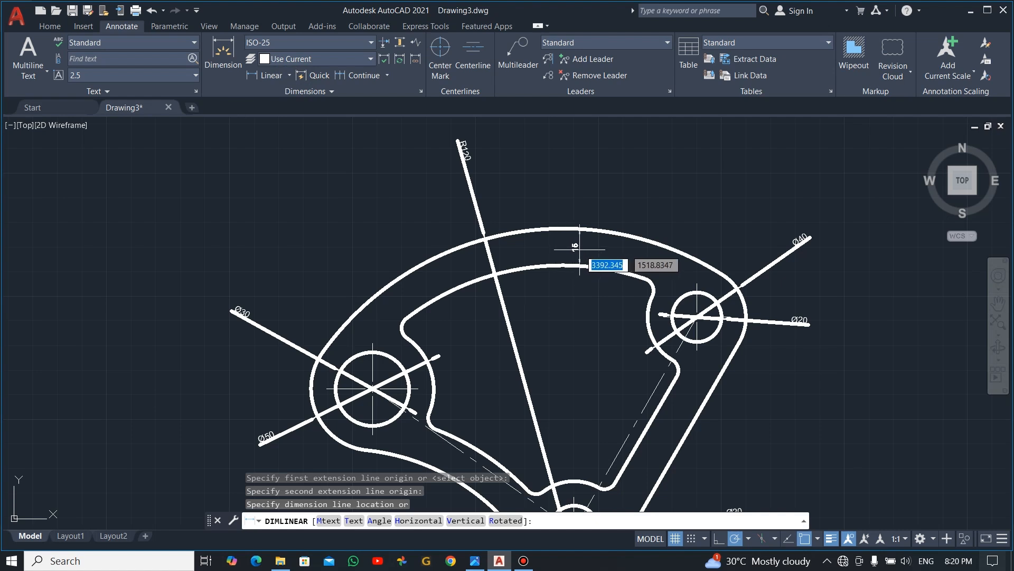
pyautogui.click(585, 254)
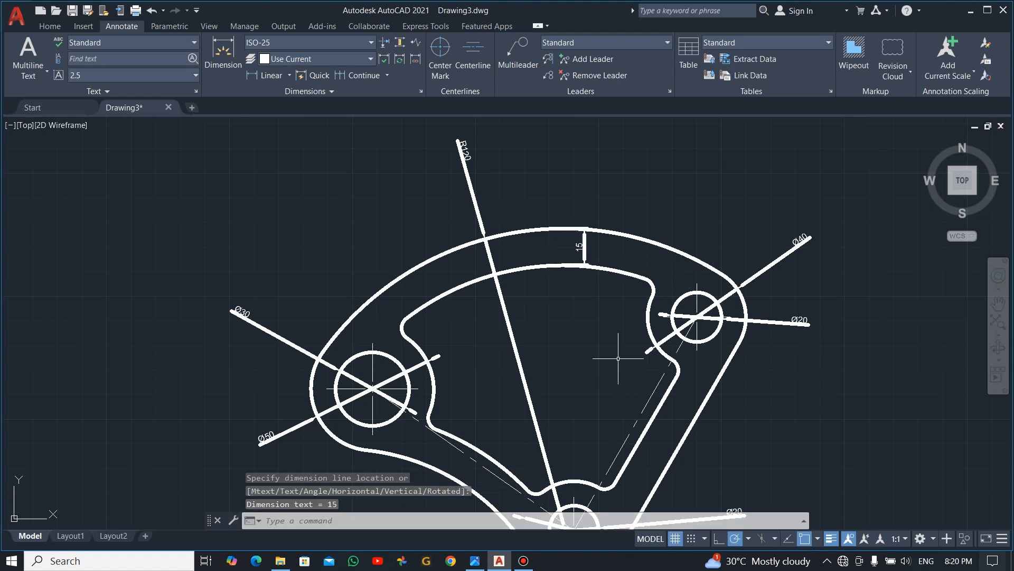
# - Add a radius dimension to the inner cutout's upper-left corner fillet, placing its text between the inner and outer outlines
pyautogui.moveTo(614, 368); pyautogui.dragTo(621, 278, button='middle')
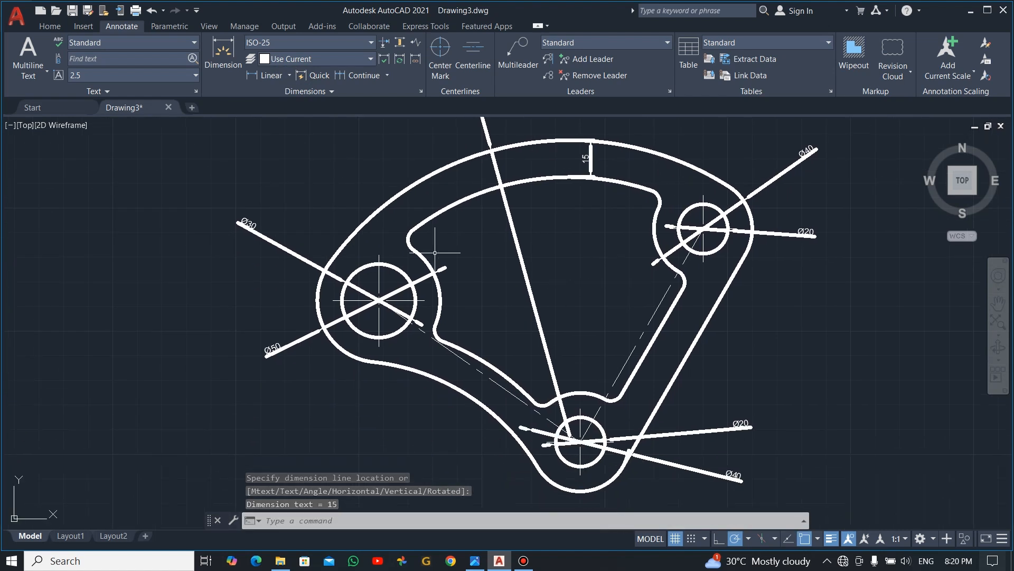
pyautogui.click(290, 75)
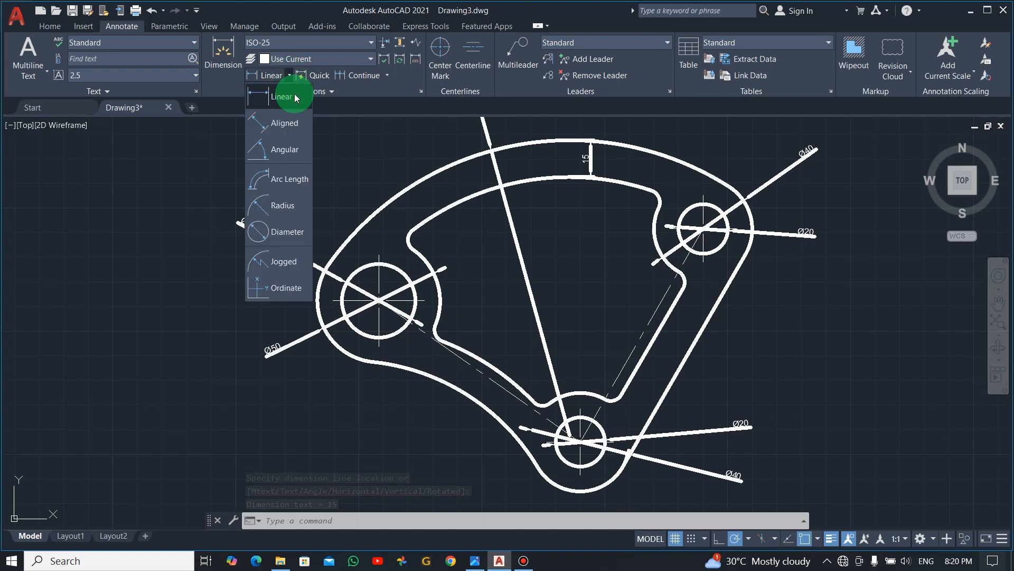
pyautogui.click(270, 207)
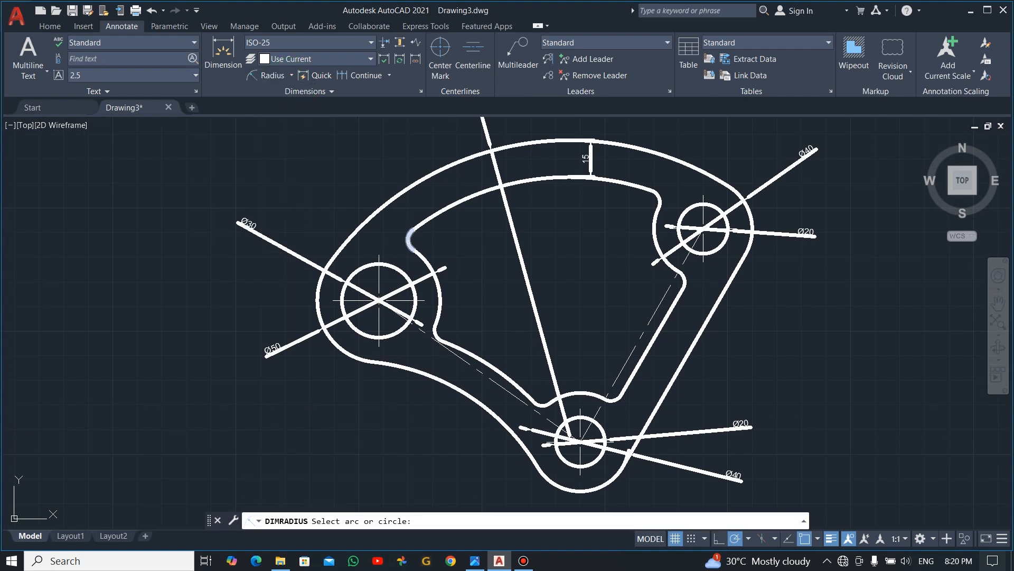
pyautogui.click(410, 239)
pyautogui.click(389, 224)
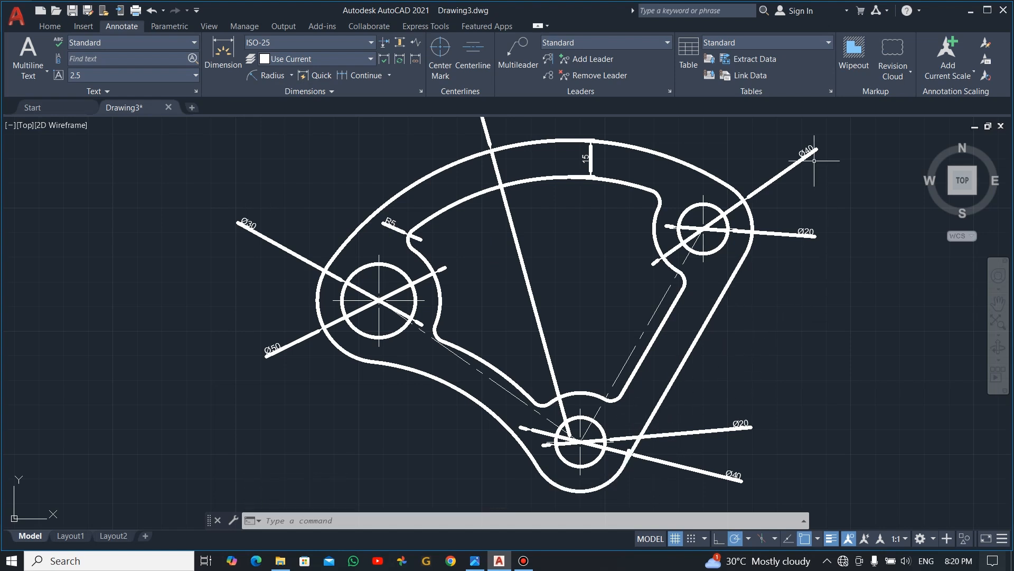
# - Select all the diameter, radius and linear dimensions, set their lineweight to 0.18 mm, and close the properties
pyautogui.scroll(-2, 806, 231)
pyautogui.click(852, 150)
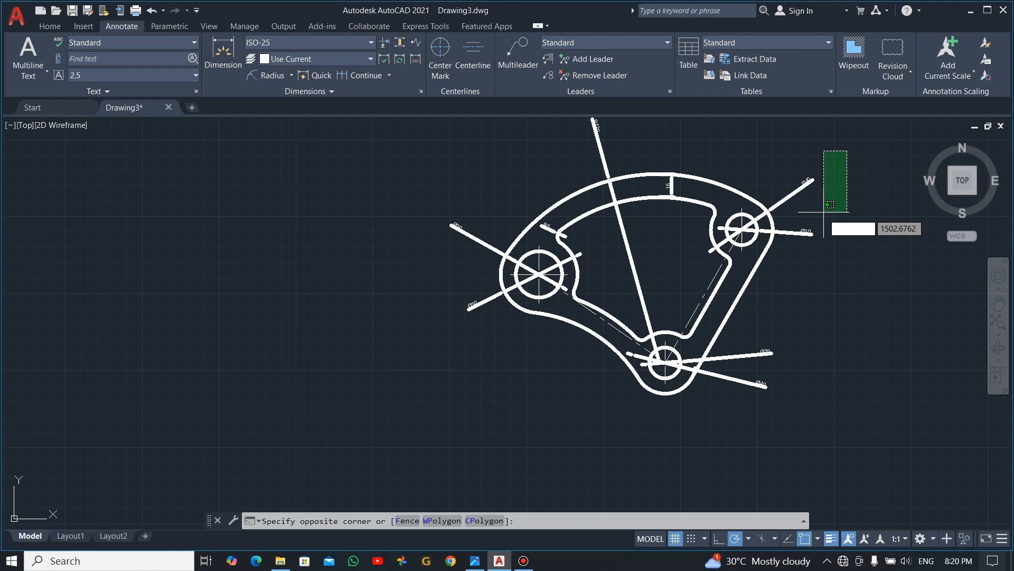
pyautogui.click(799, 257)
pyautogui.click(601, 155)
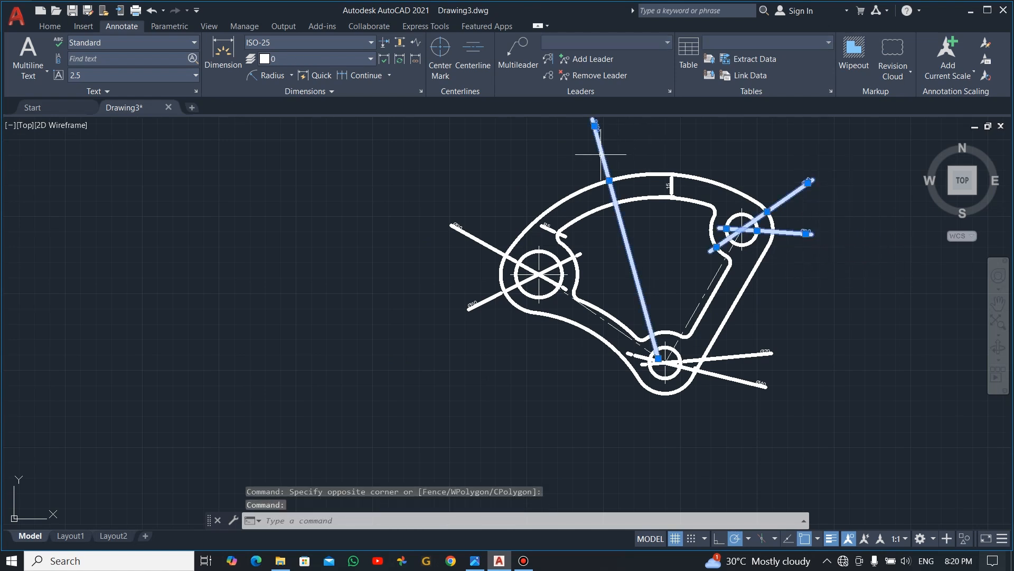
pyautogui.click(478, 239)
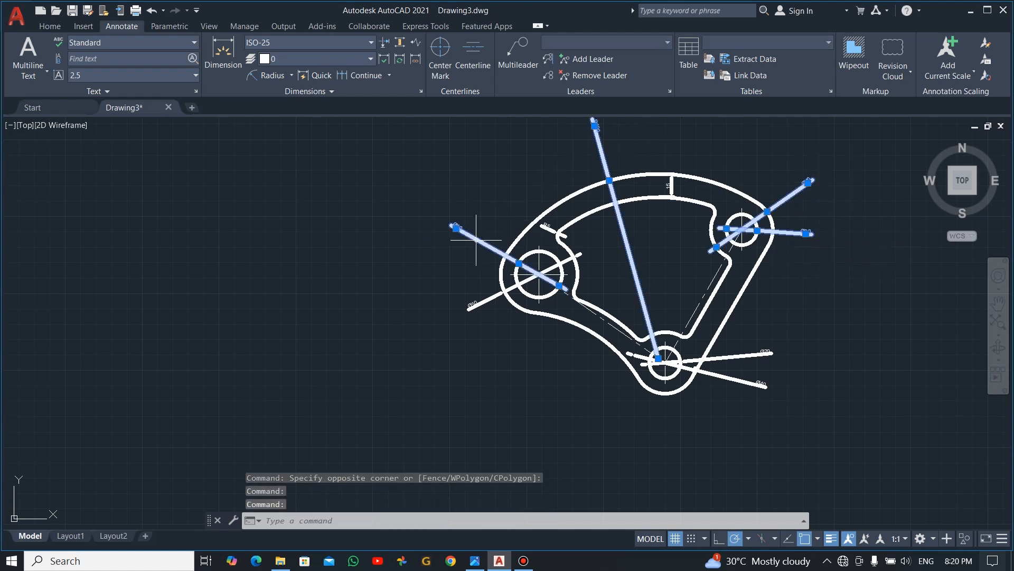
pyautogui.click(546, 227)
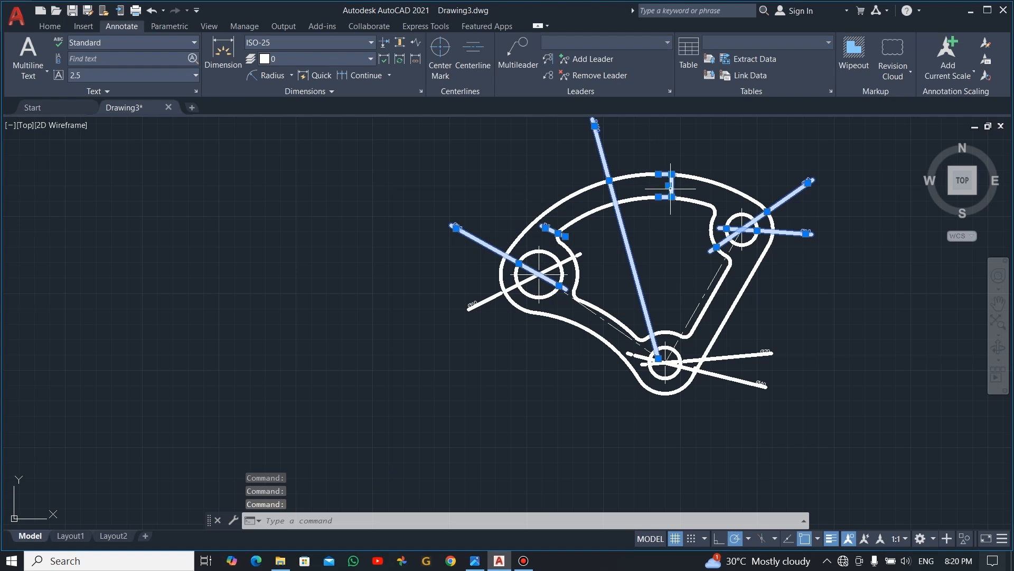
pyautogui.click(792, 312)
pyautogui.click(740, 408)
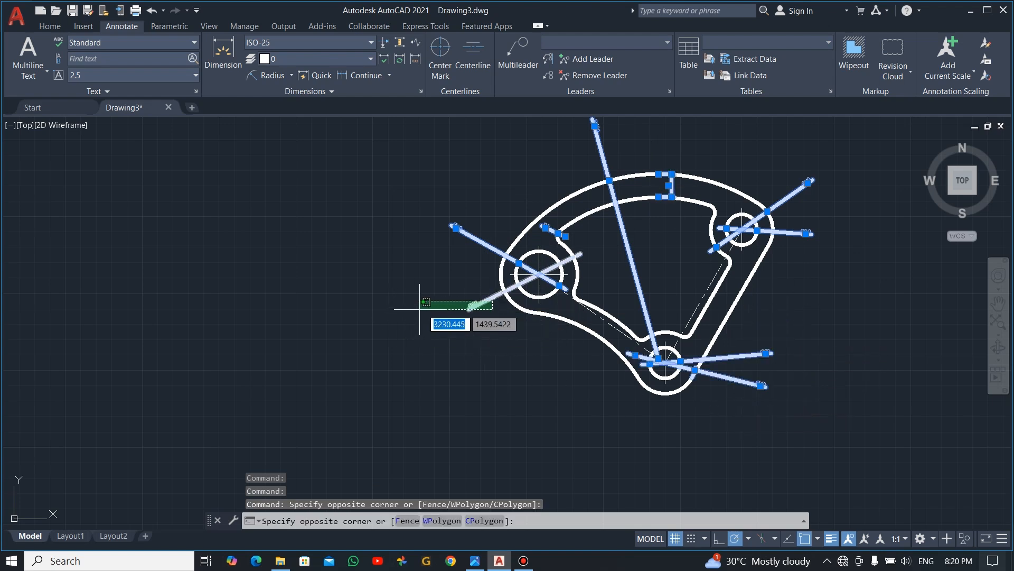
pyautogui.click(441, 370)
pyautogui.rightClick(442, 373)
pyautogui.click(489, 348)
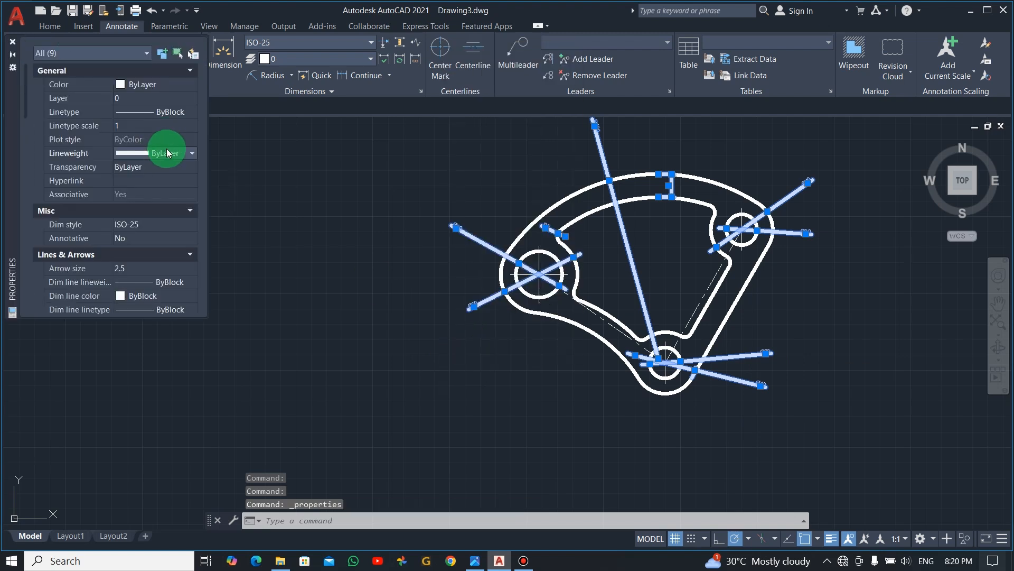
pyautogui.click(191, 154)
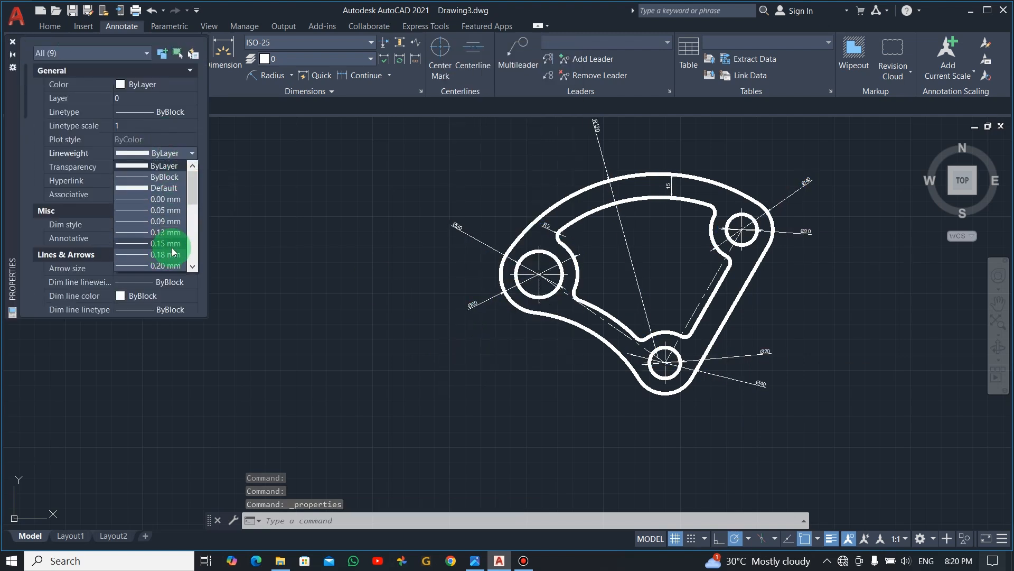
pyautogui.click(172, 255)
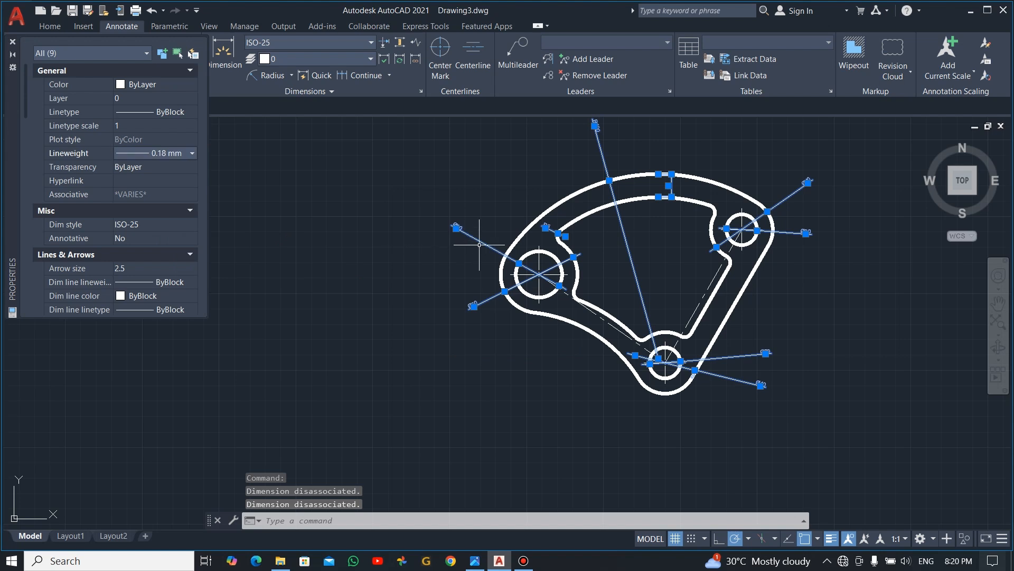
pyautogui.press('Escape')
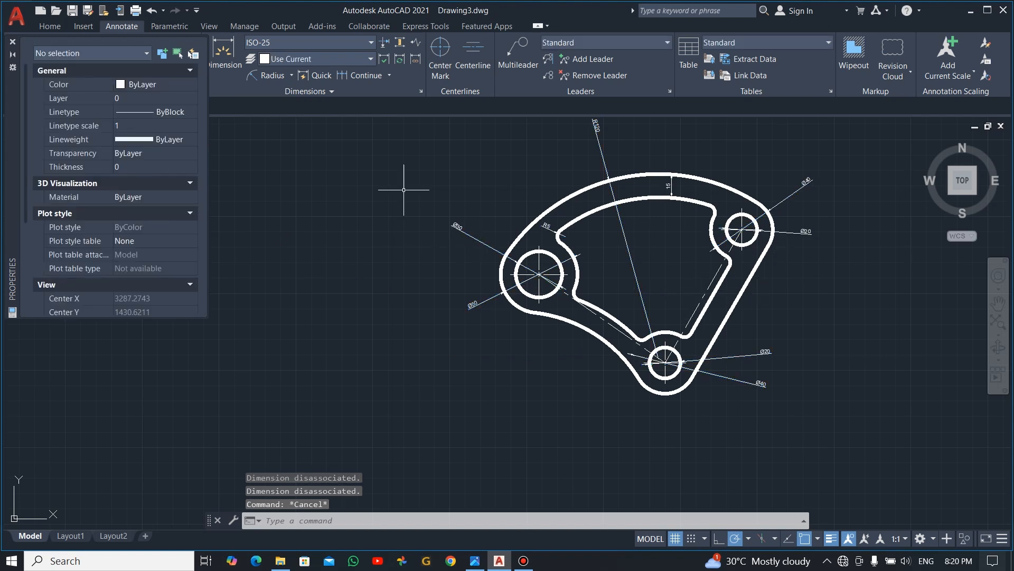
pyautogui.click(13, 41)
# - Open the ISO-25 dimension style for modification through the Dimension Style Manager
pyautogui.scroll(2, 685, 257)
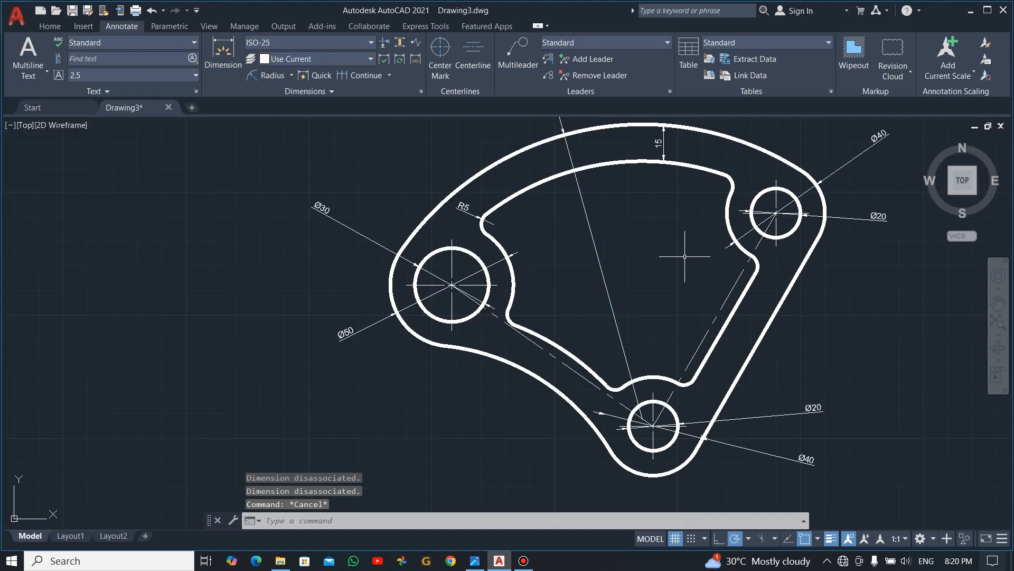
pyautogui.scroll(-3, 673, 260)
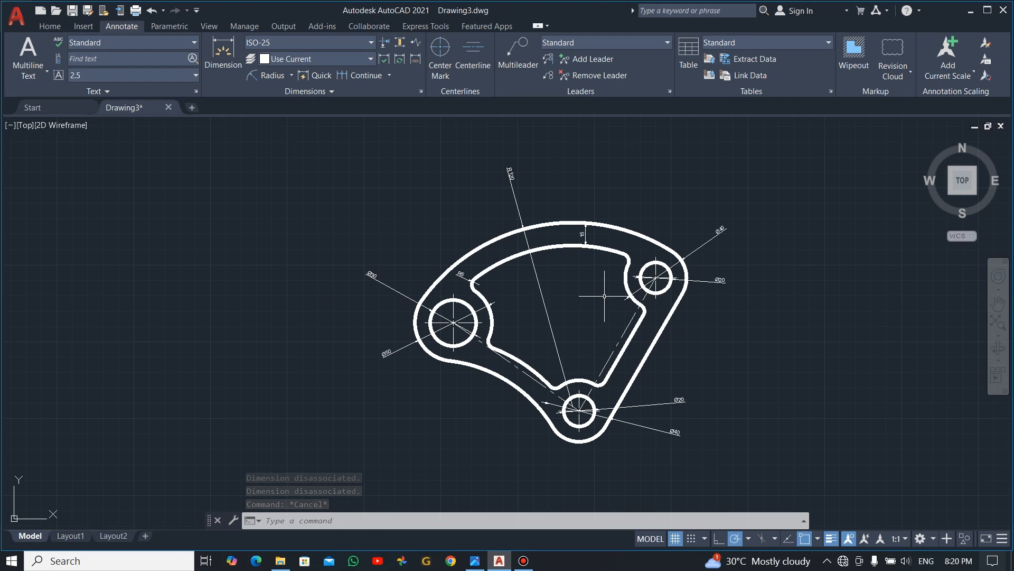
pyautogui.scroll(2, 604, 296)
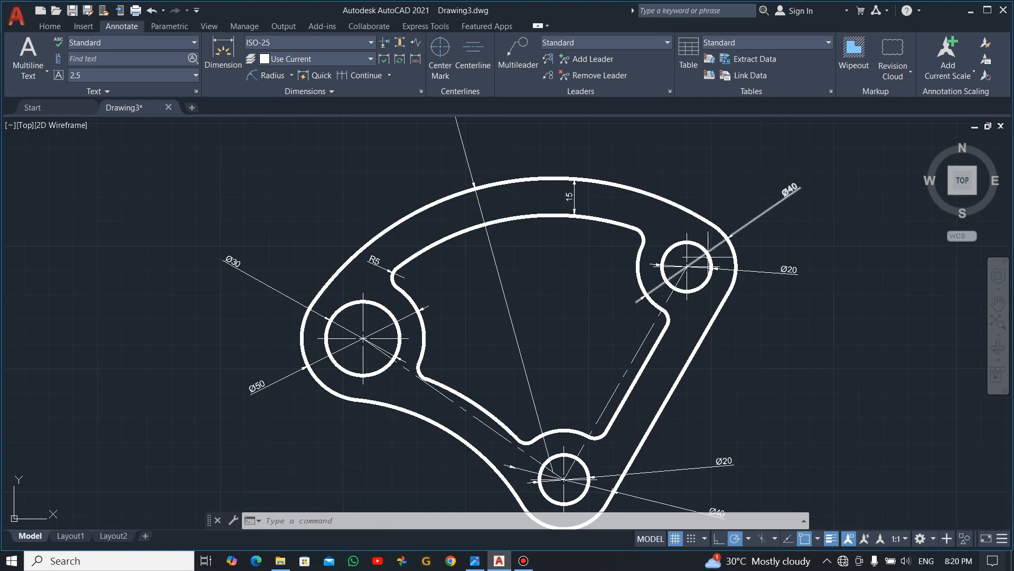
pyautogui.click(128, 28)
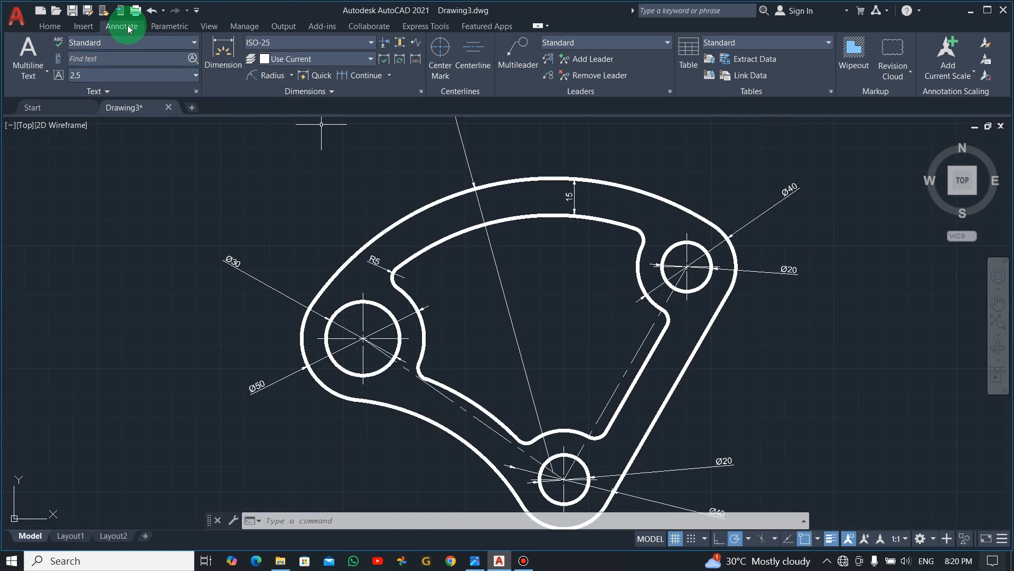
pyautogui.click(328, 91)
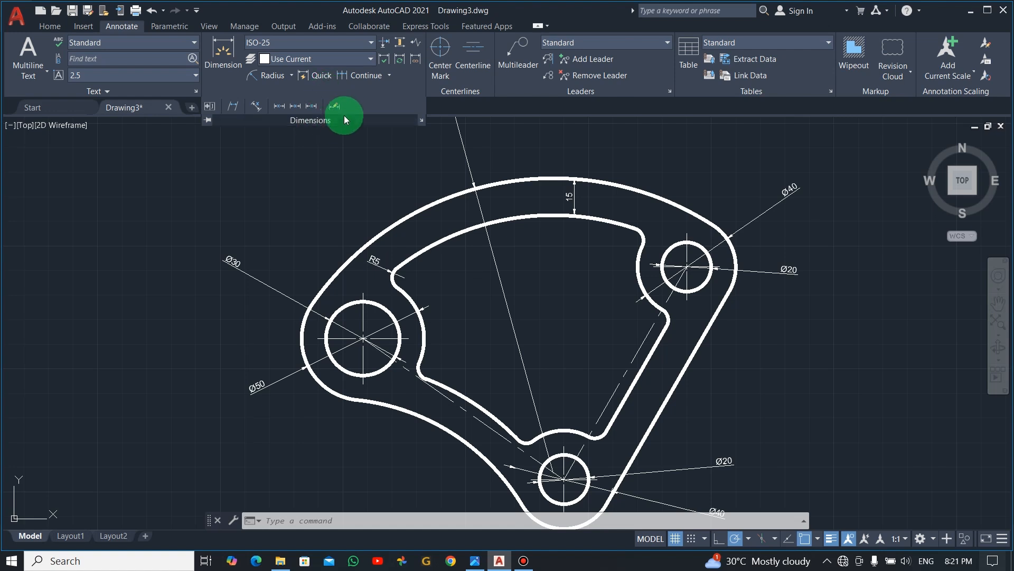
pyautogui.click(49, 26)
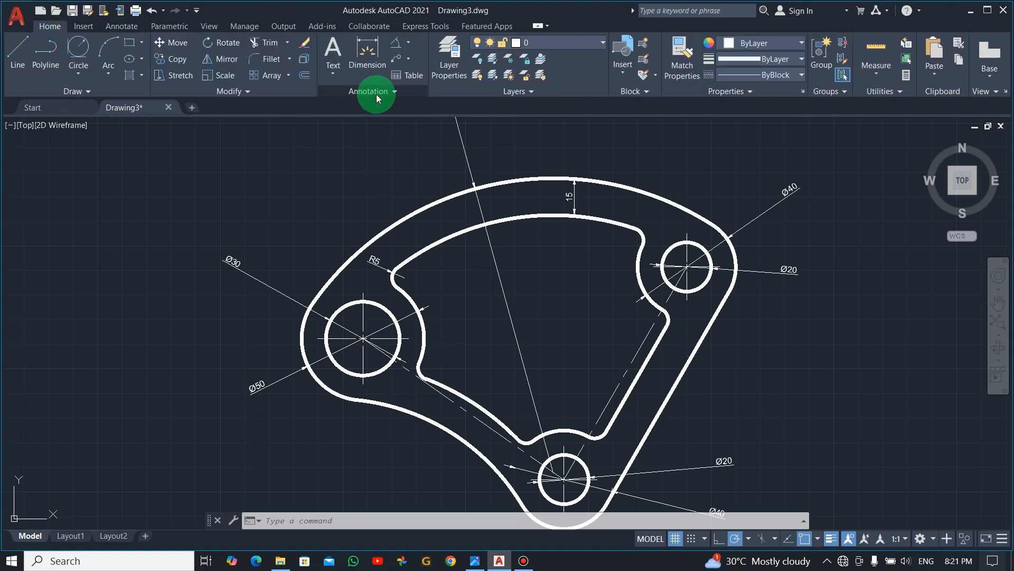
pyautogui.click(391, 91)
pyautogui.click(353, 139)
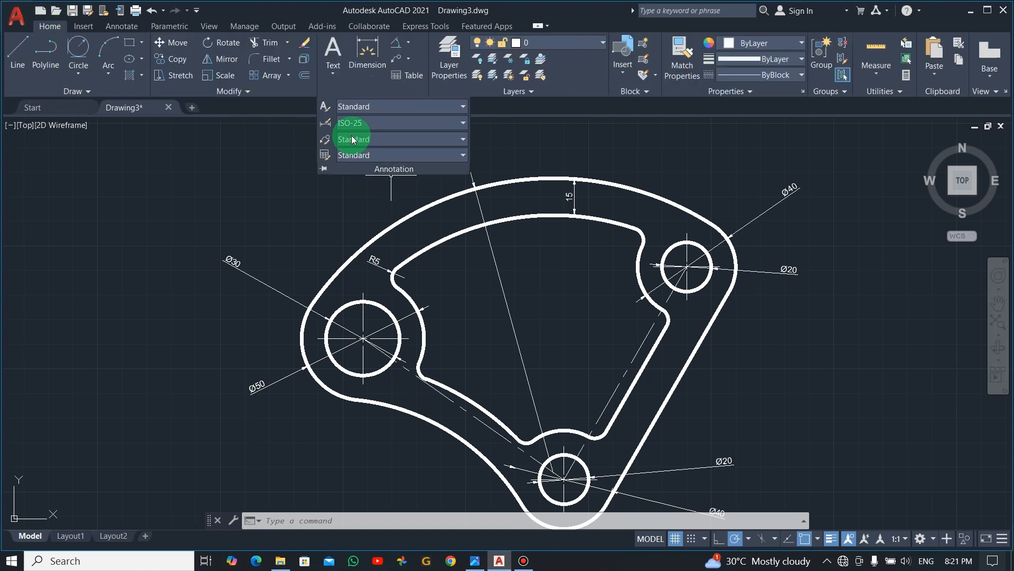
pyautogui.click(464, 127)
pyautogui.click(390, 267)
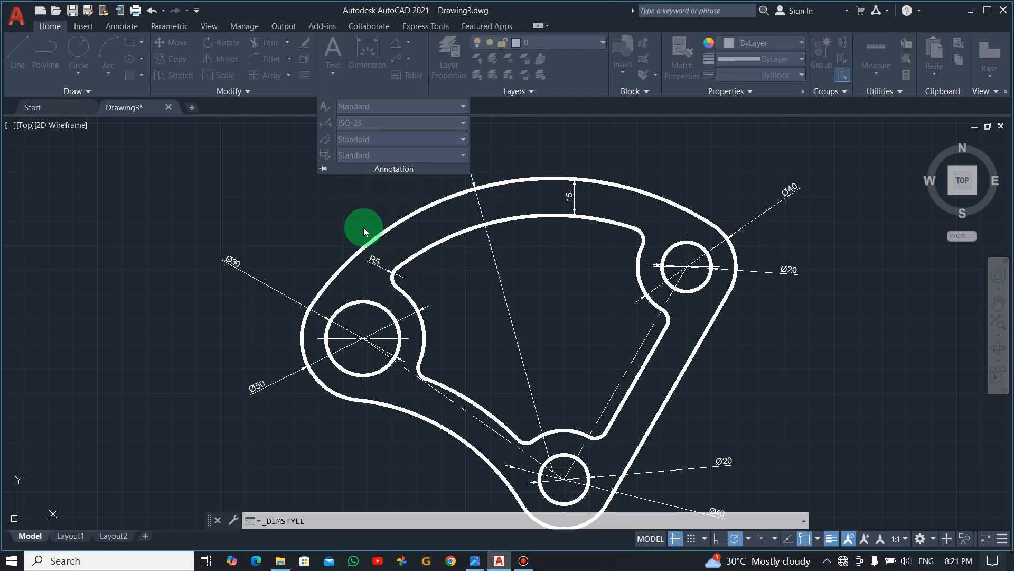
pyautogui.click(651, 253)
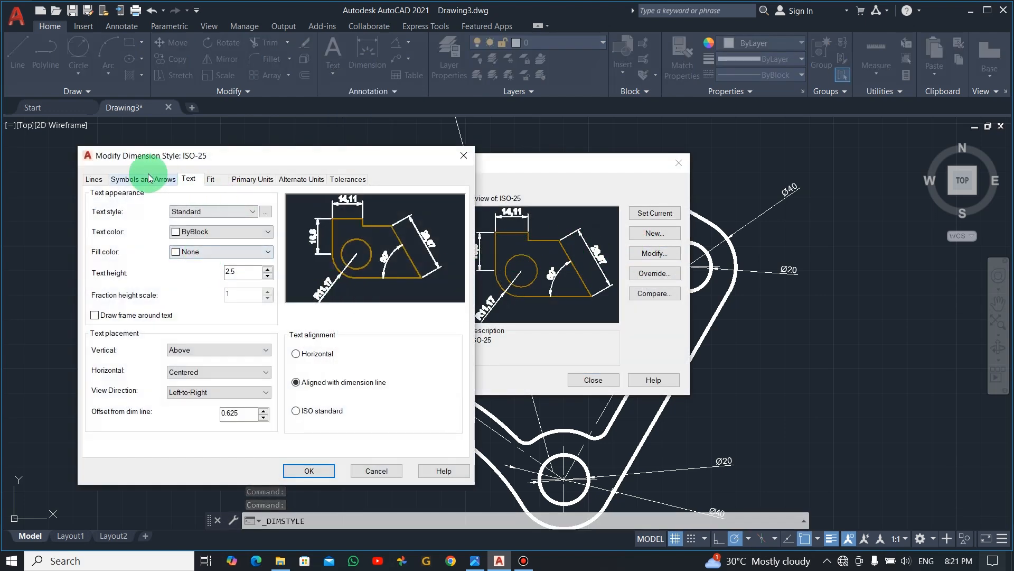
# - Set the arrow size of the ISO-25 dimension style to 4
pyautogui.click(144, 180)
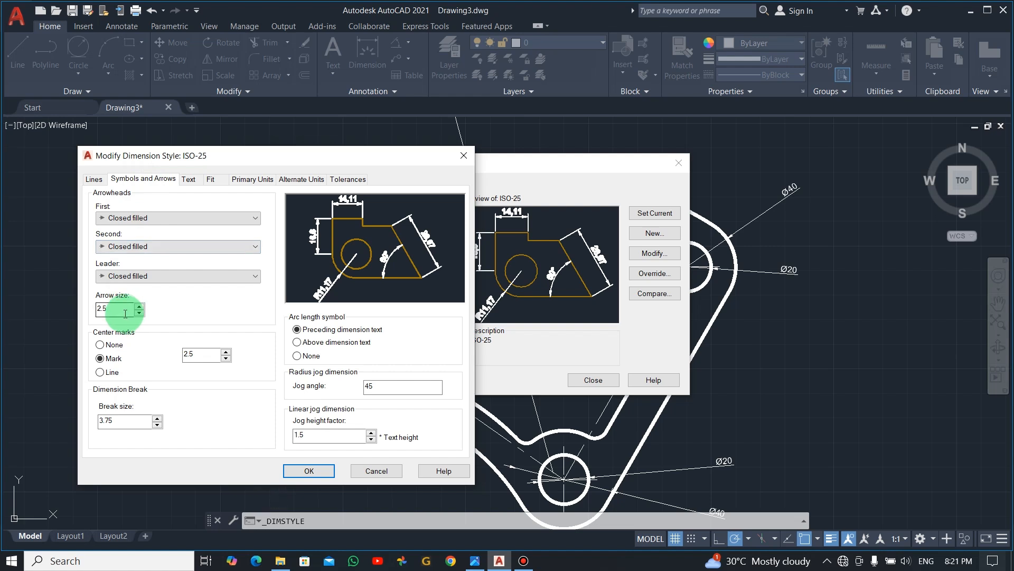
pyautogui.click(98, 310)
pyautogui.doubleClick(98, 315)
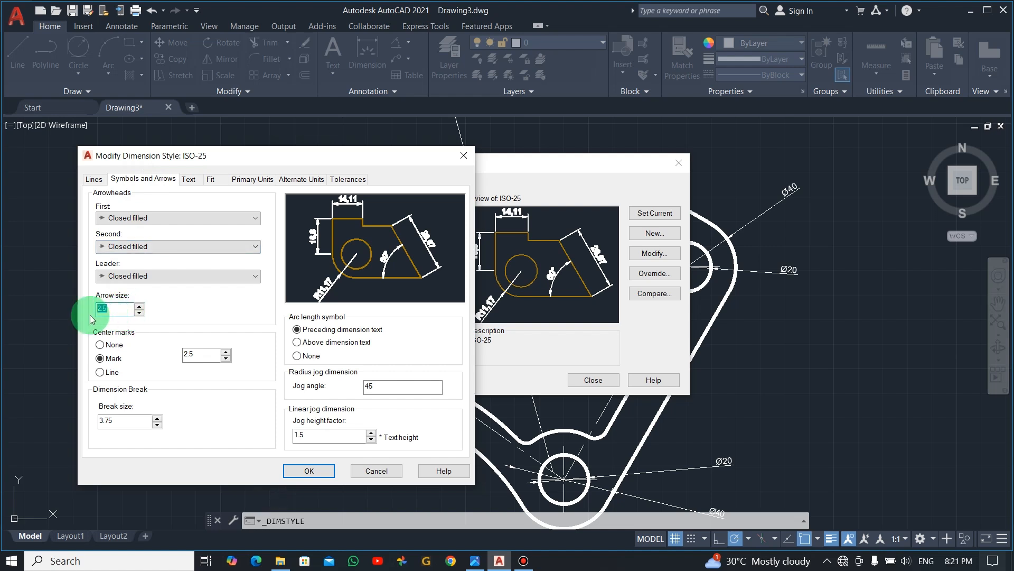
pyautogui.write('4')
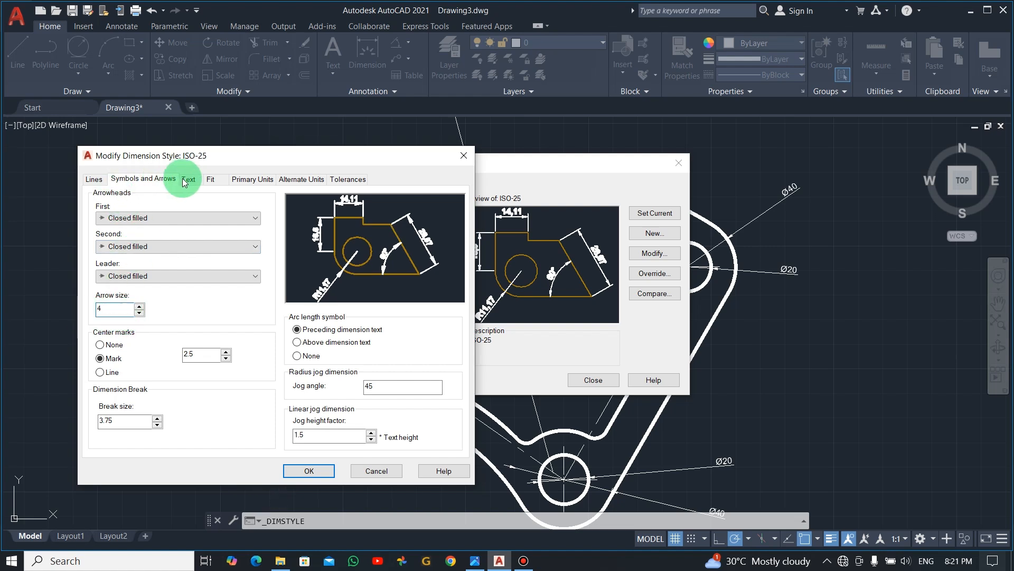
# - Set the ISO-25 dimension style's text height to 5, accept the changes and close the Dimension Style Manager
pyautogui.click(184, 182)
pyautogui.click(249, 274)
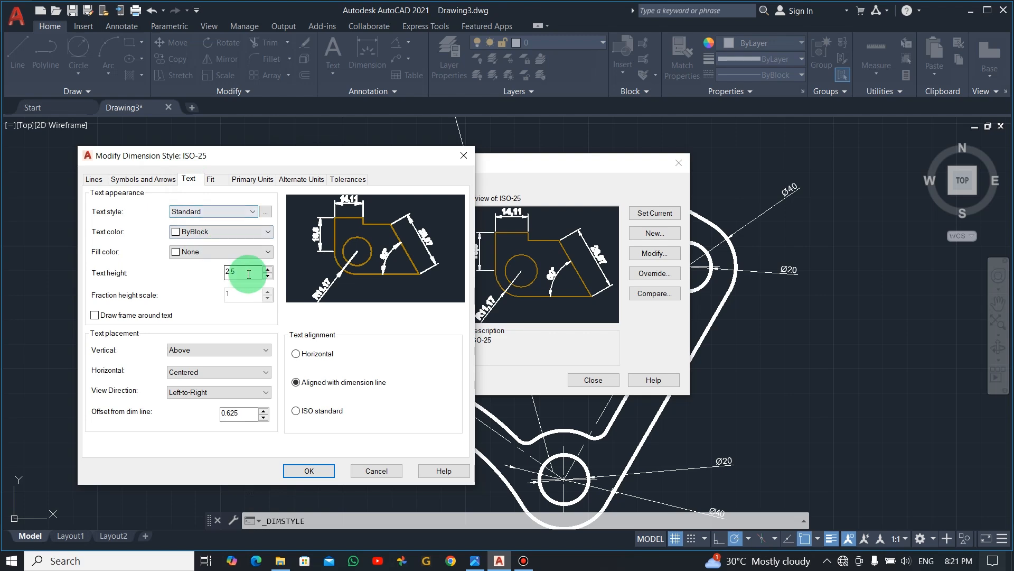
pyautogui.write('5')
pyautogui.click(316, 470)
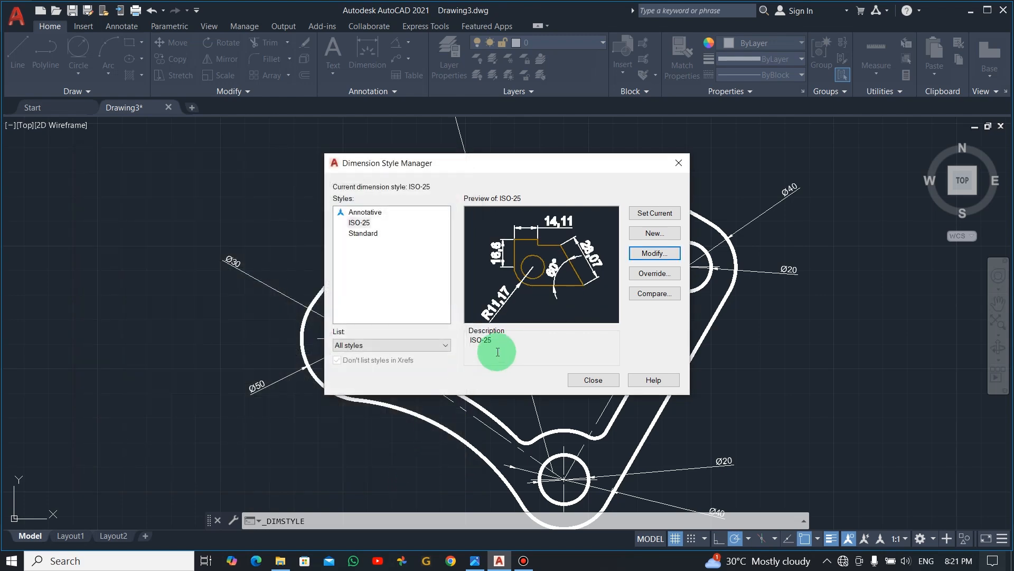
pyautogui.click(604, 381)
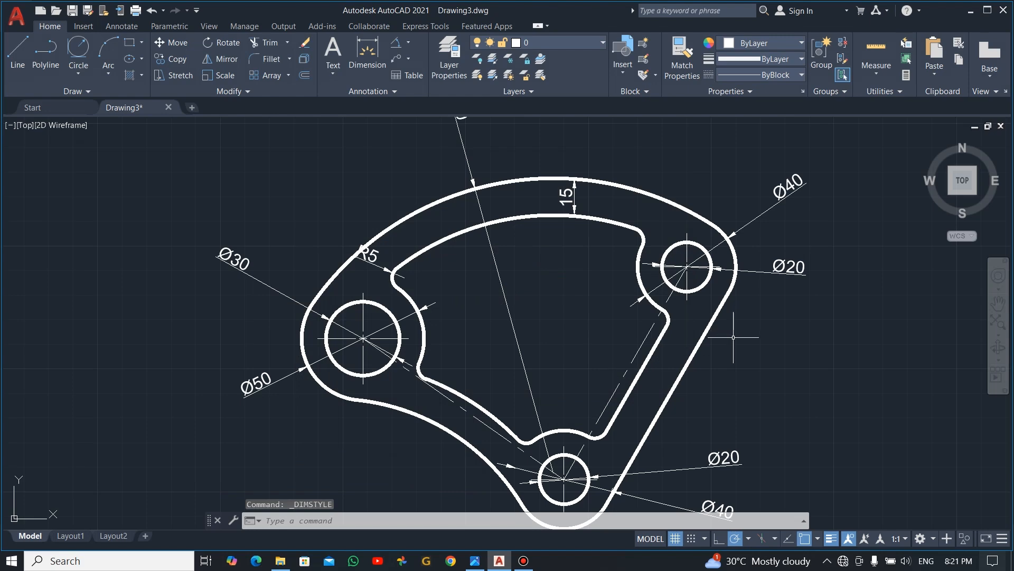
# - Try to relocate the R5 dimension by stretching its arc-center end beyond the outer outline, and undo that stretch
pyautogui.scroll(-2, 734, 338)
pyautogui.scroll(2, 696, 380)
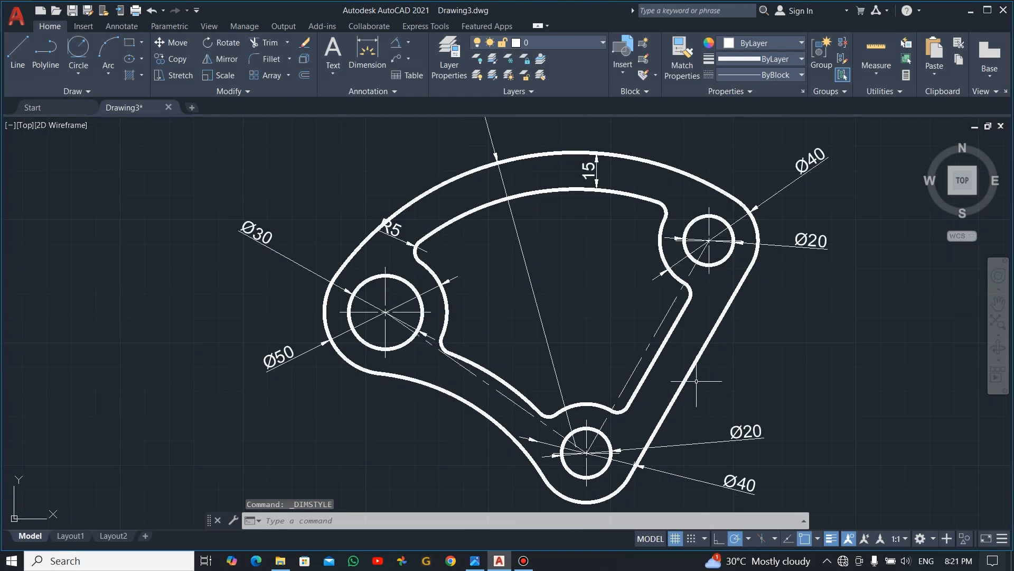
pyautogui.click(390, 232)
pyautogui.press('Escape')
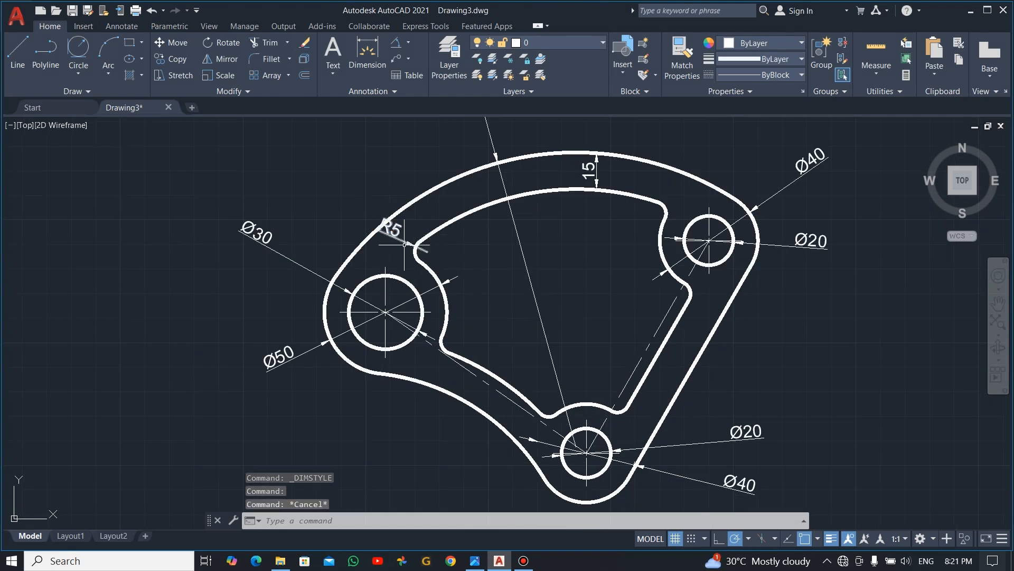
pyautogui.click(393, 231)
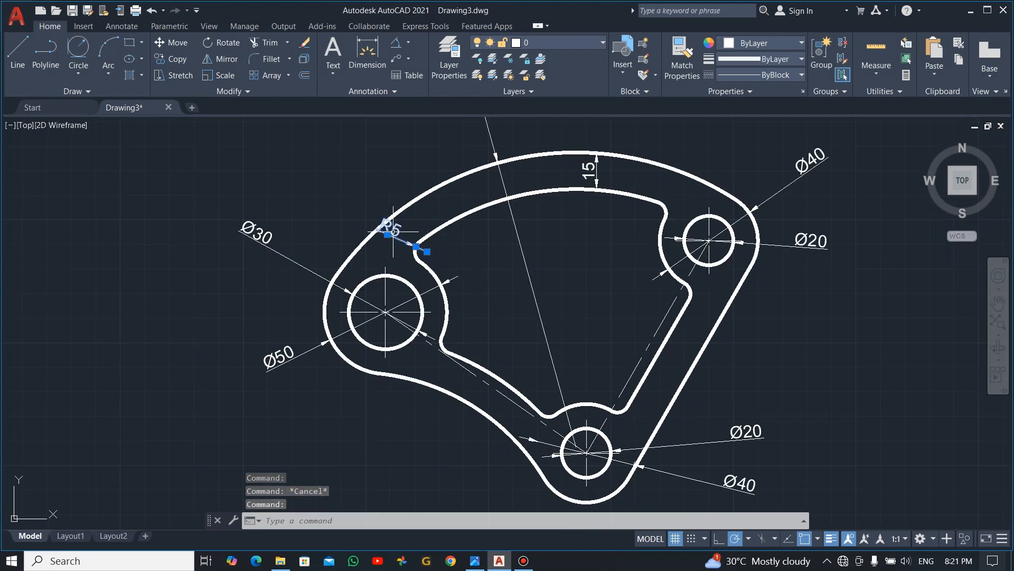
pyautogui.click(428, 252)
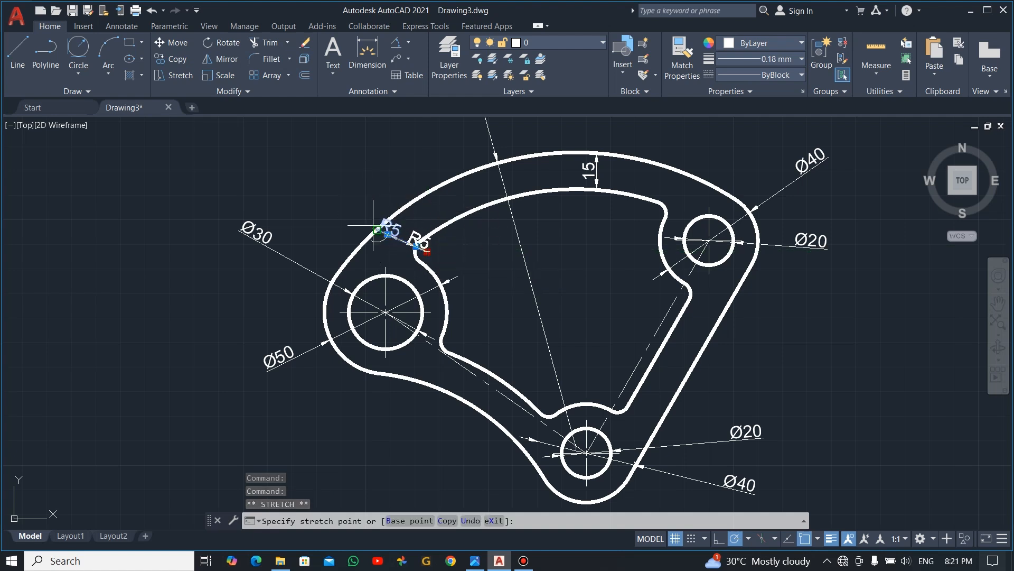
pyautogui.click(359, 212)
pyautogui.press('Escape')
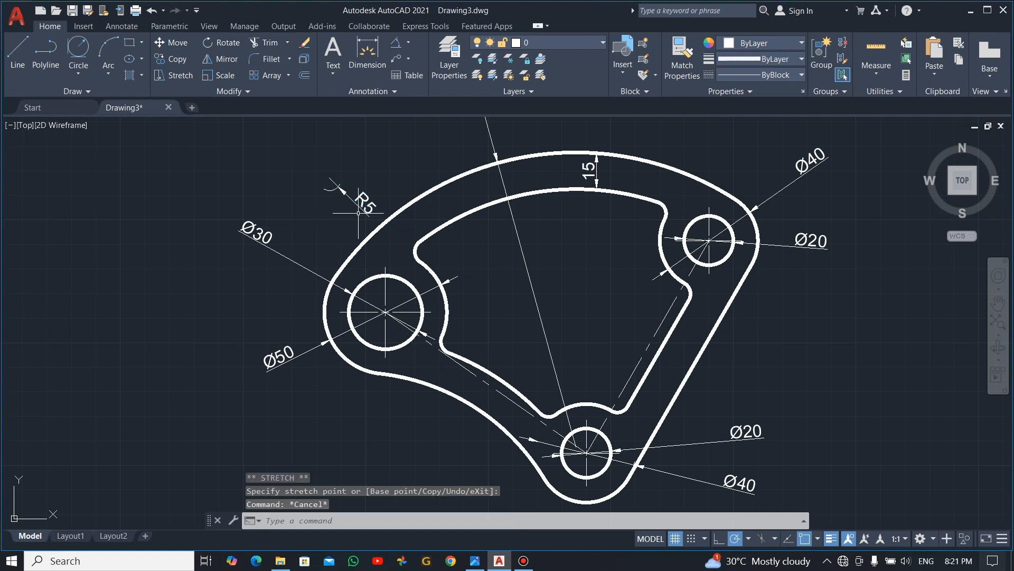
pyautogui.press('Escape')
pyautogui.click(366, 199)
pyautogui.press('Escape')
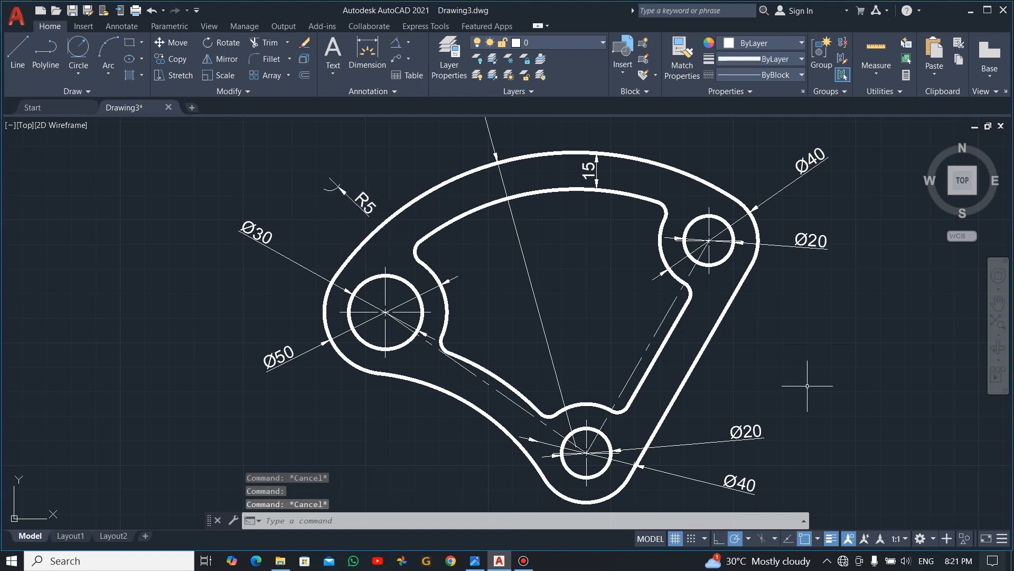
pyautogui.hotkey('ctrl', 'z')
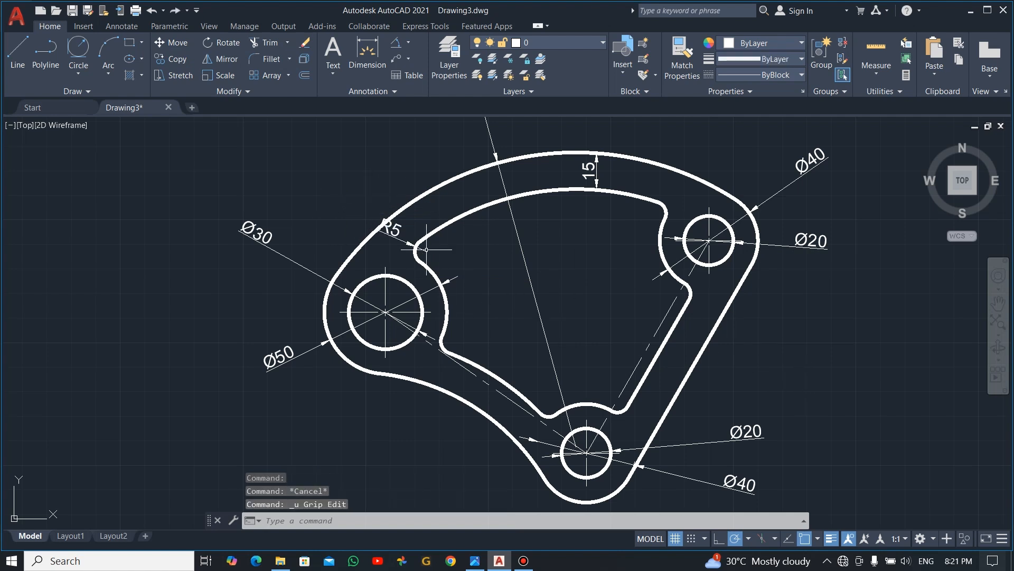
# - Move the R5 dimension's text outside the plate, up and to the left of the outer arc
pyautogui.click(396, 231)
pyautogui.click(393, 230)
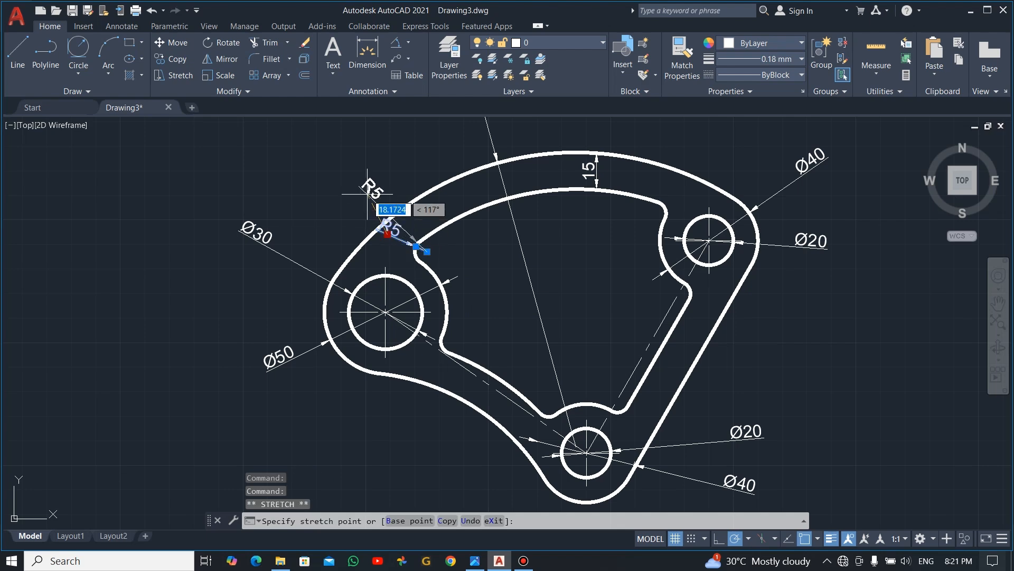
pyautogui.press('Escape')
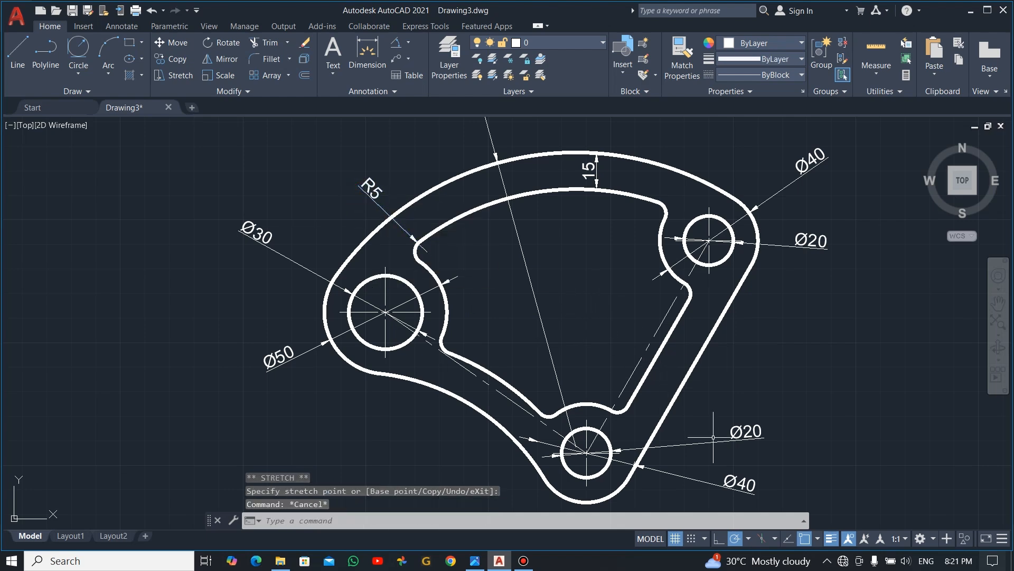
# - Select all the diameter, radius and linear dimensions and set their color to the light yellow 247,242,129
pyautogui.scroll(-2, 773, 366)
pyautogui.scroll(2, 780, 358)
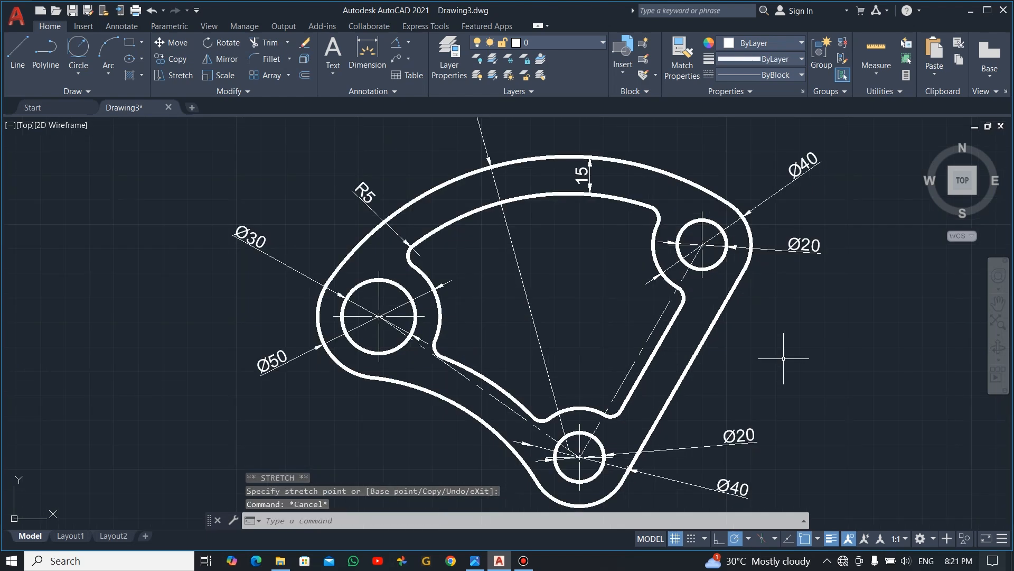
pyautogui.scroll(-2, 721, 345)
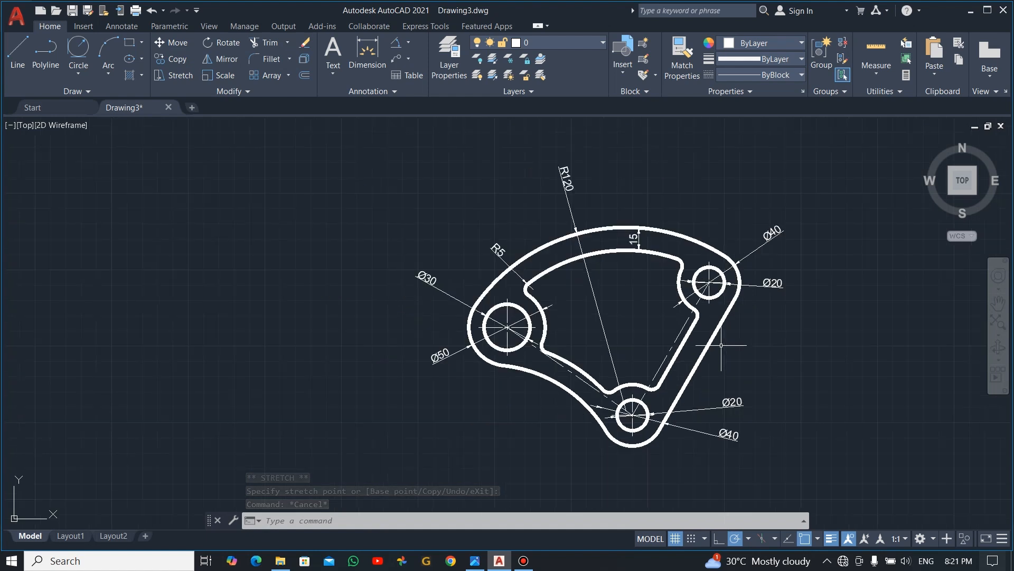
pyautogui.click(812, 192)
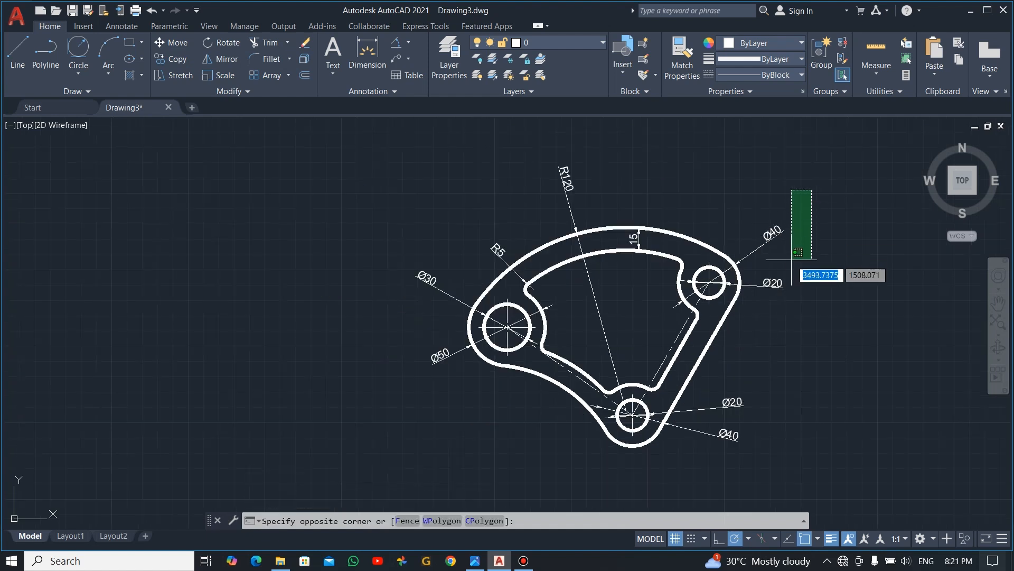
pyautogui.click(779, 288)
pyautogui.click(765, 369)
pyautogui.click(725, 448)
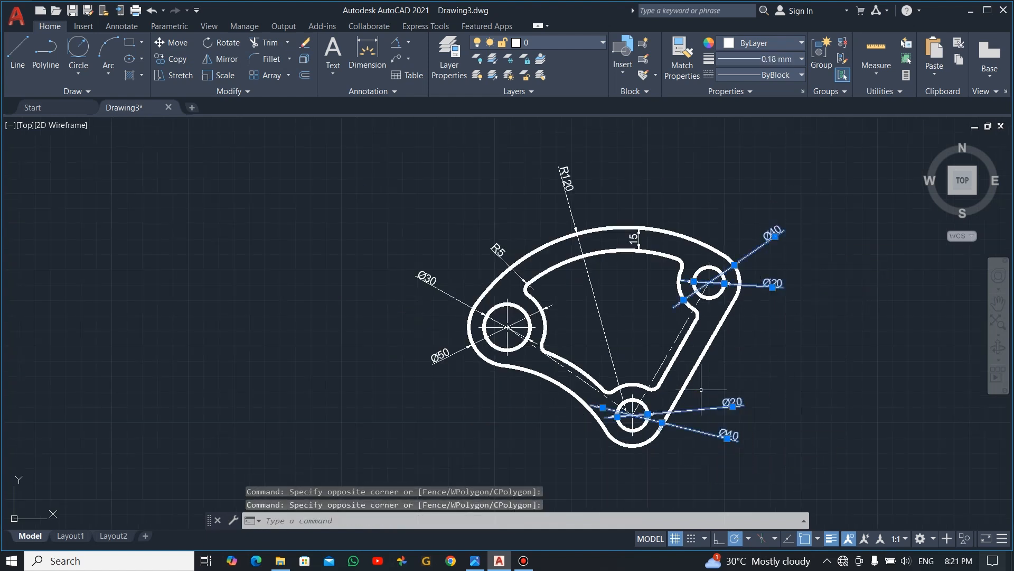
pyautogui.click(613, 146)
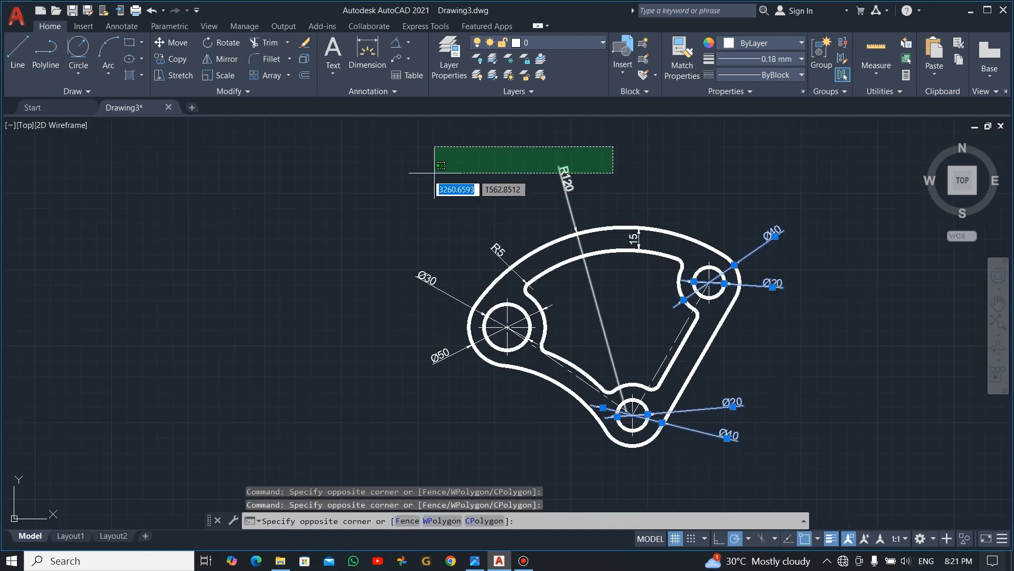
pyautogui.click(382, 209)
pyautogui.click(499, 255)
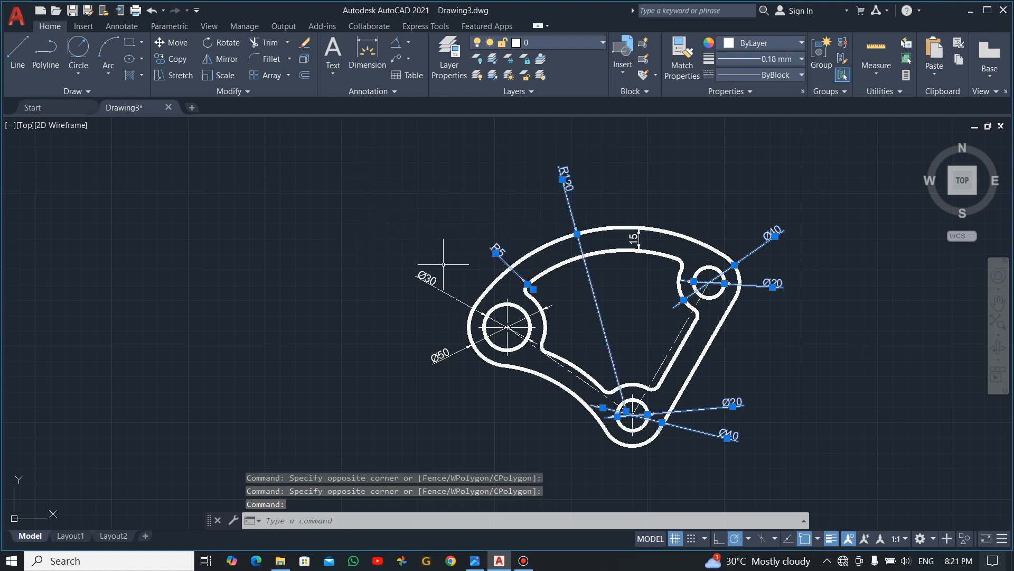
pyautogui.click(424, 279)
pyautogui.click(441, 355)
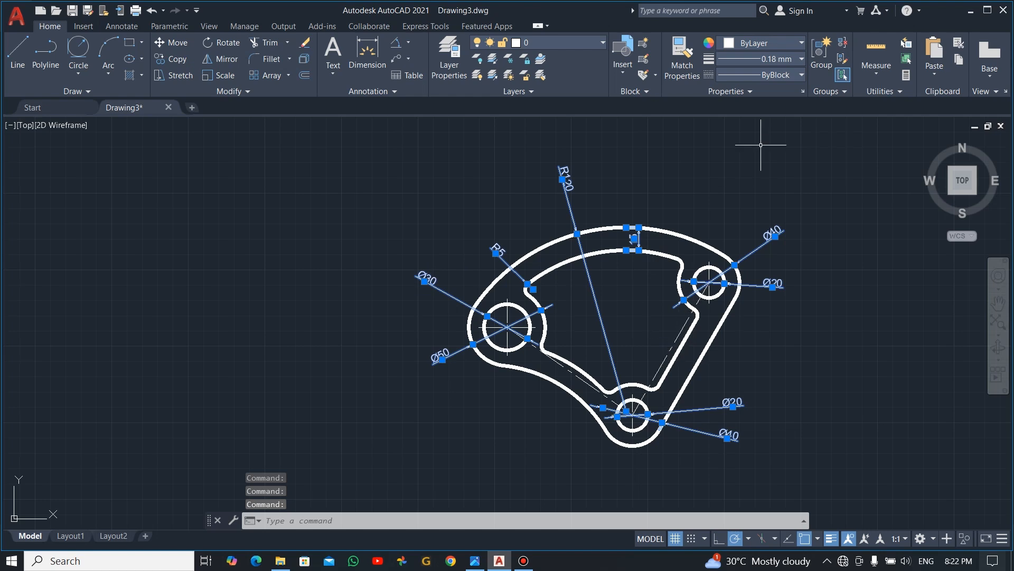
pyautogui.click(736, 42)
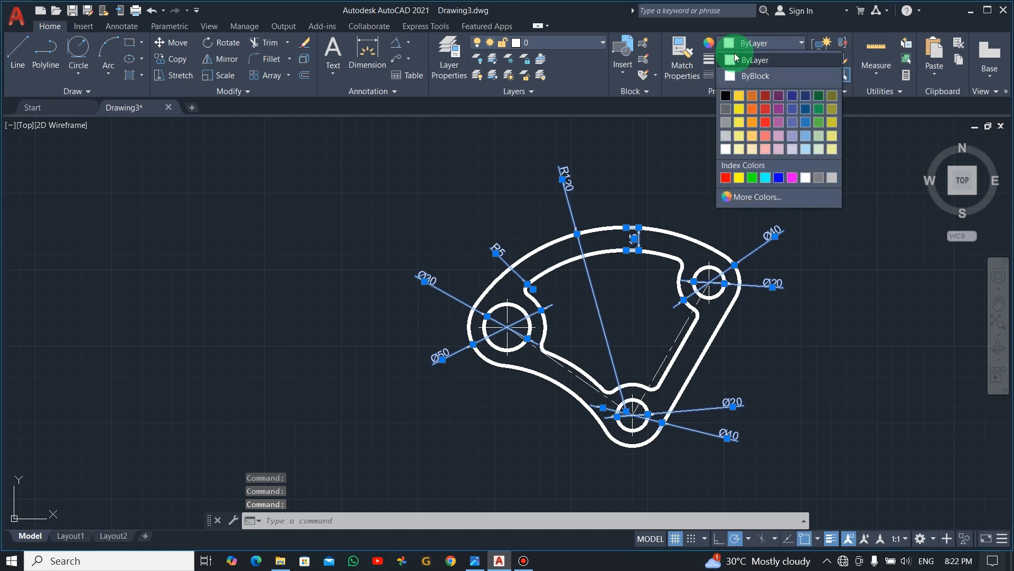
pyautogui.click(738, 136)
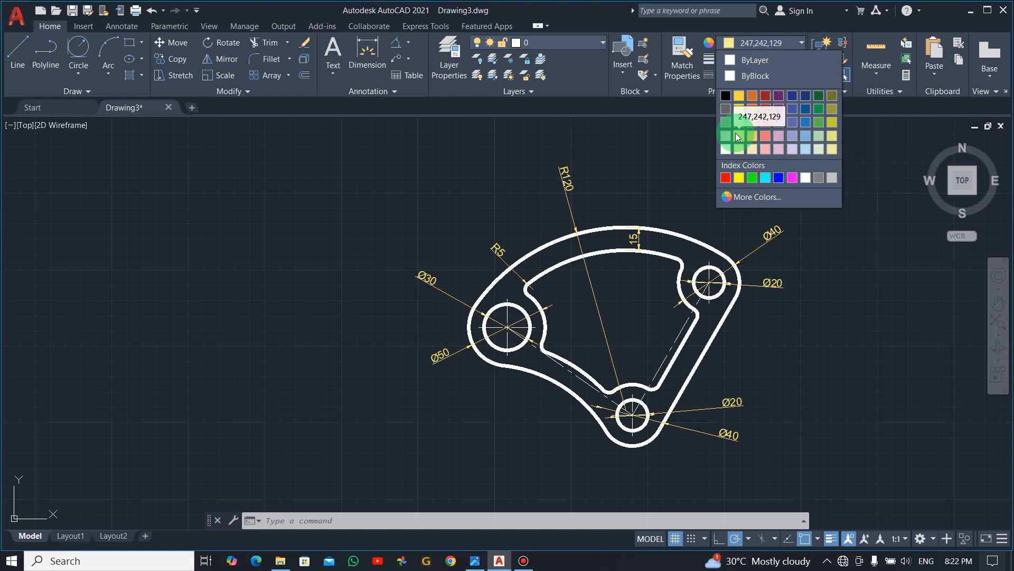
pyautogui.press('Escape')
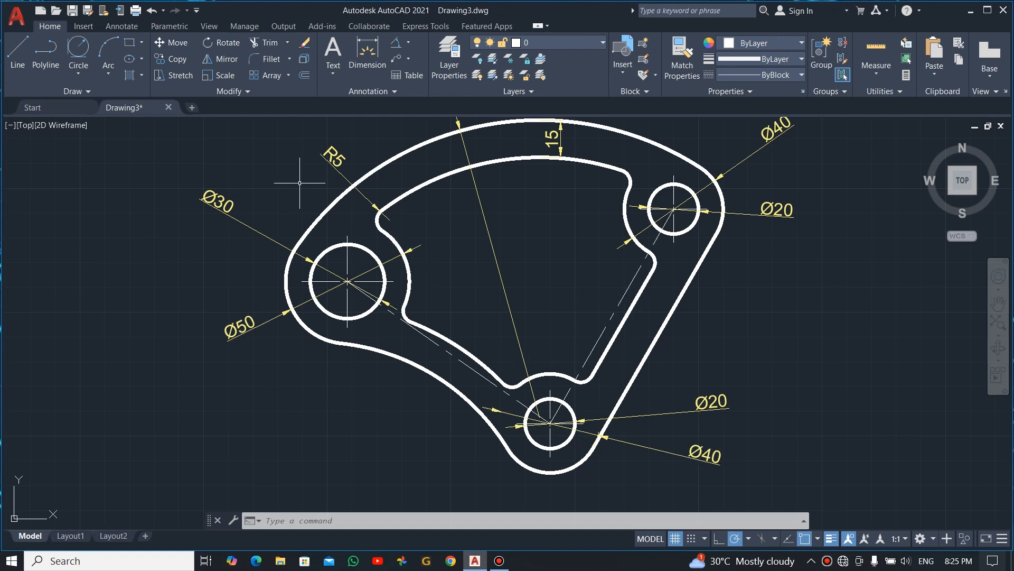
# - Add an angular dimension between the two slanted center lines from the bottom hole, placing its arc inside the cutout
pyautogui.click(119, 26)
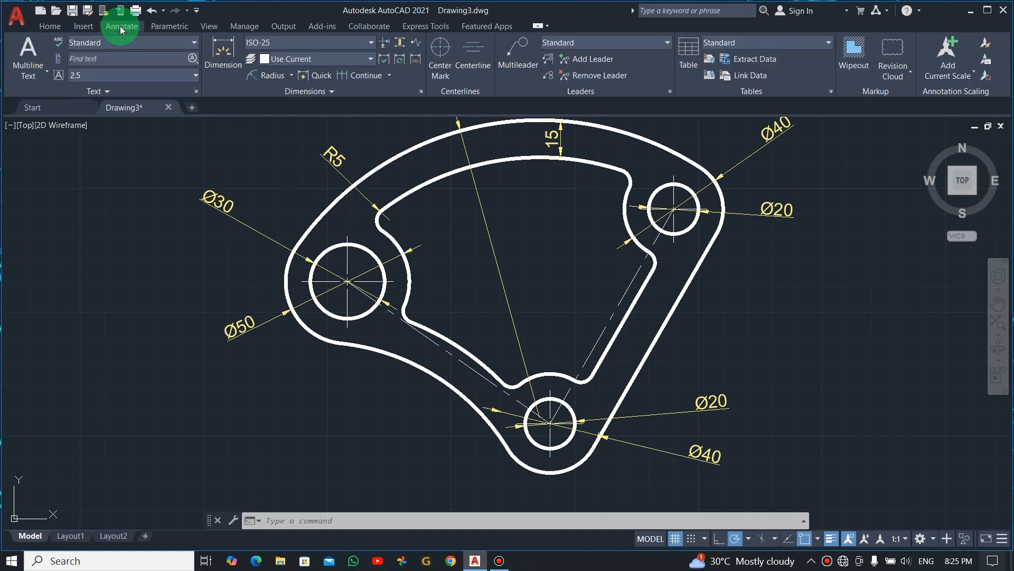
pyautogui.click(290, 83)
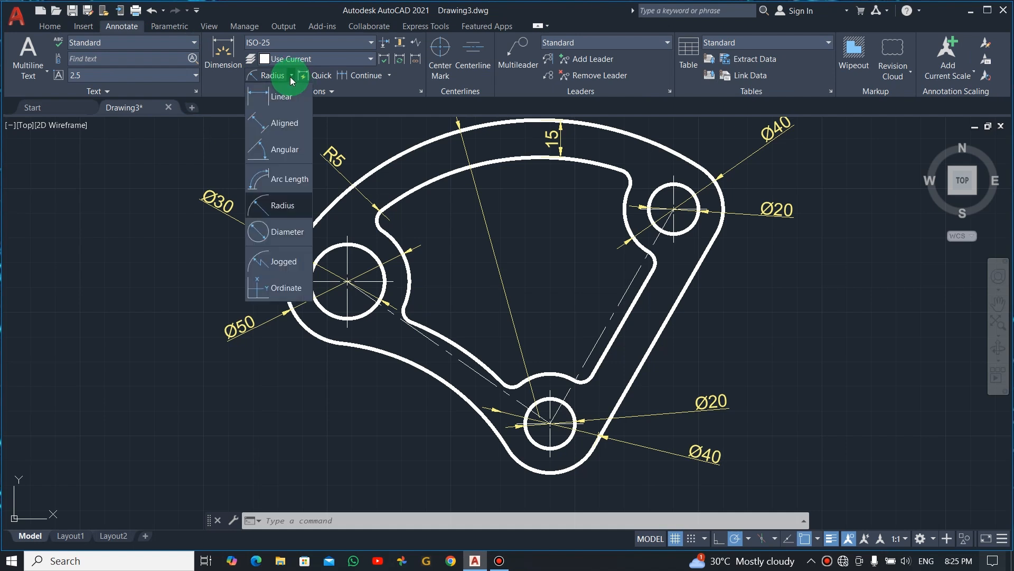
pyautogui.click(278, 150)
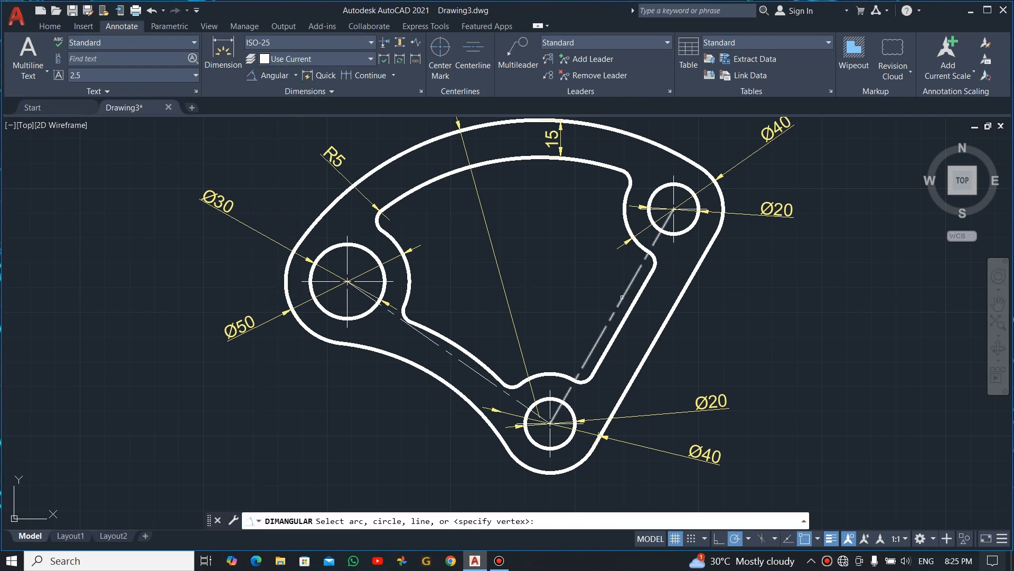
pyautogui.click(618, 309)
pyautogui.click(417, 323)
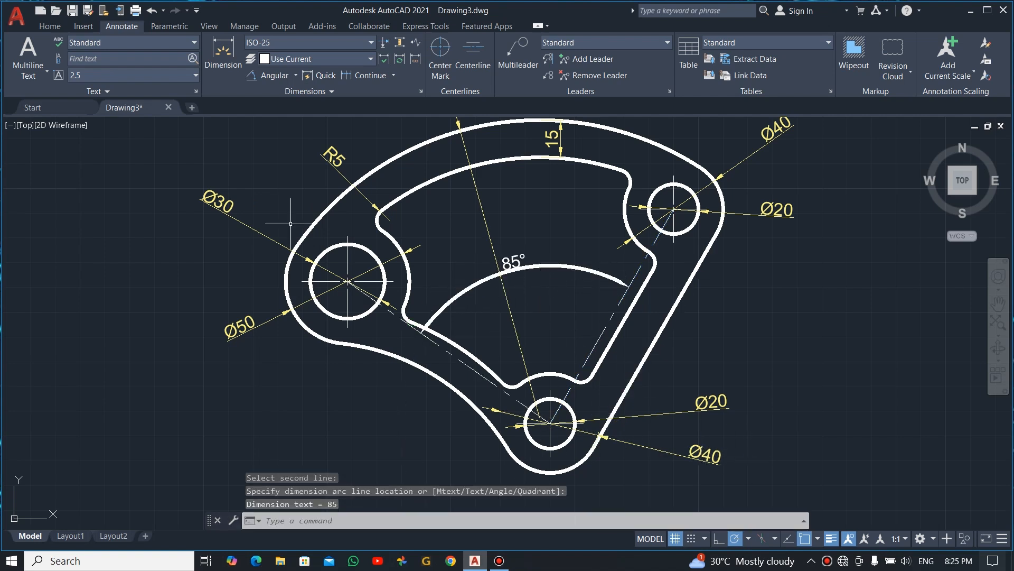
# - Draw a horizontal line about 94 mm long from the bottom hole's center to the right, beyond the outline
pyautogui.click(65, 33)
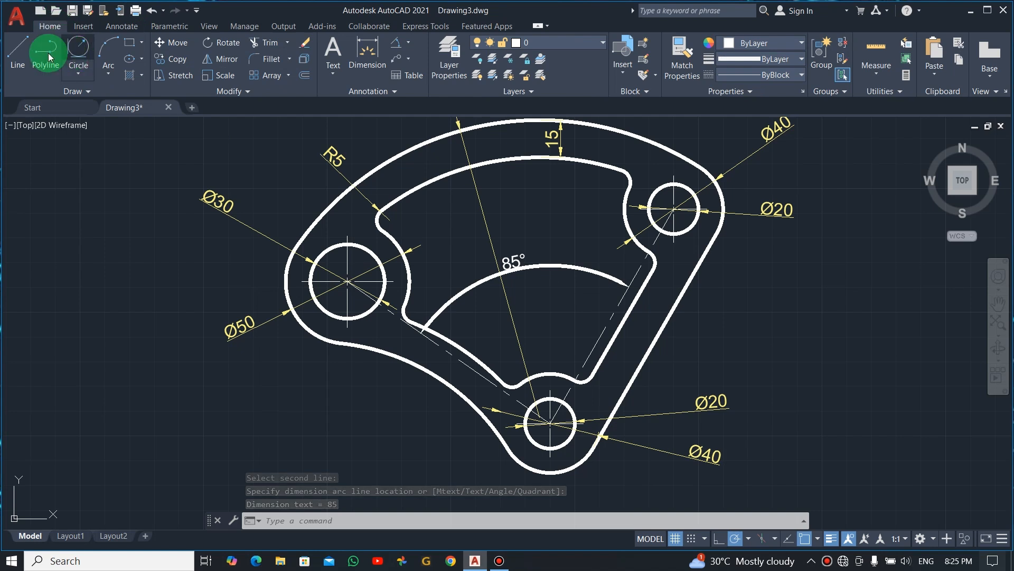
pyautogui.click(15, 48)
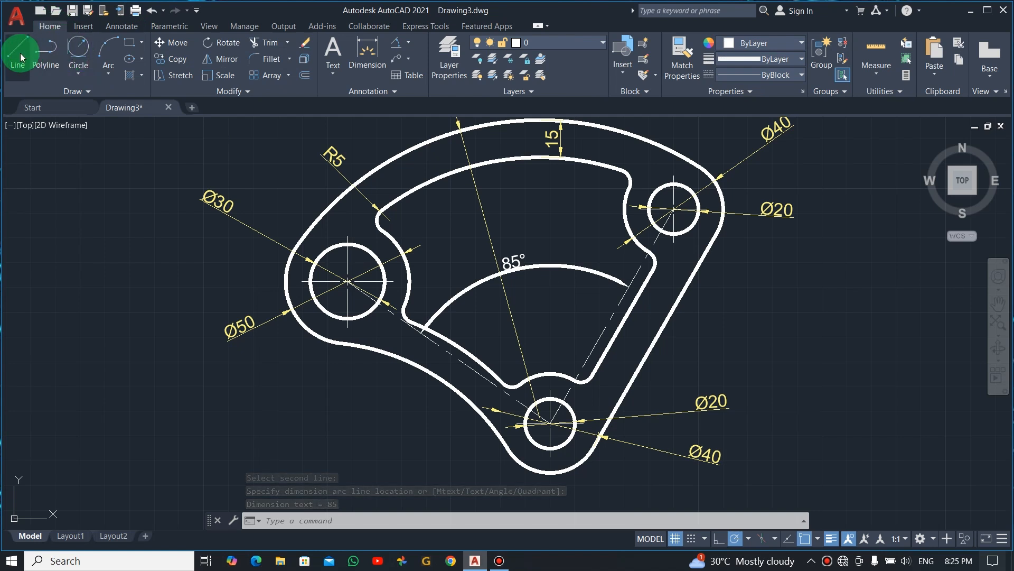
pyautogui.click(550, 423)
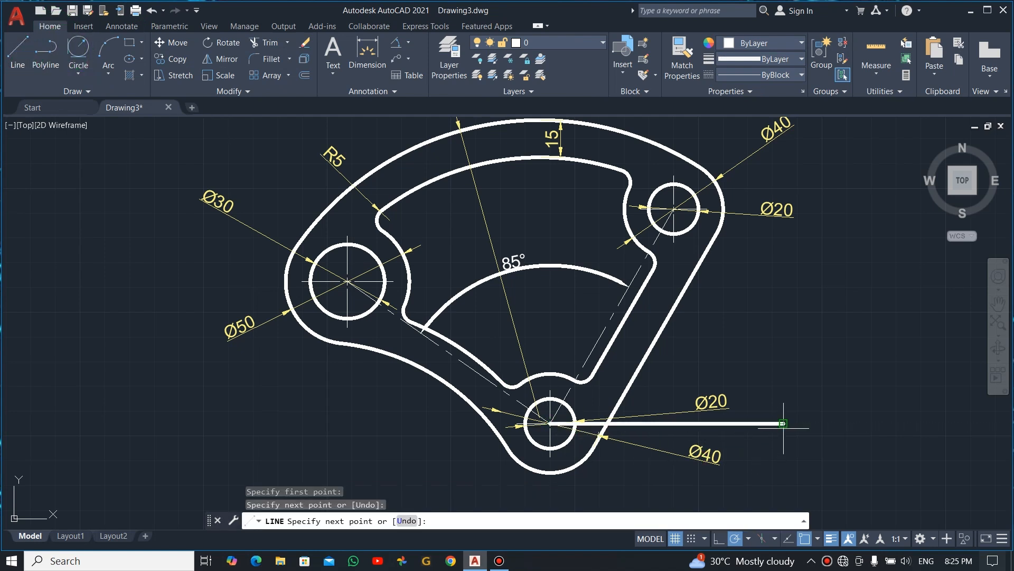
pyautogui.press('Escape')
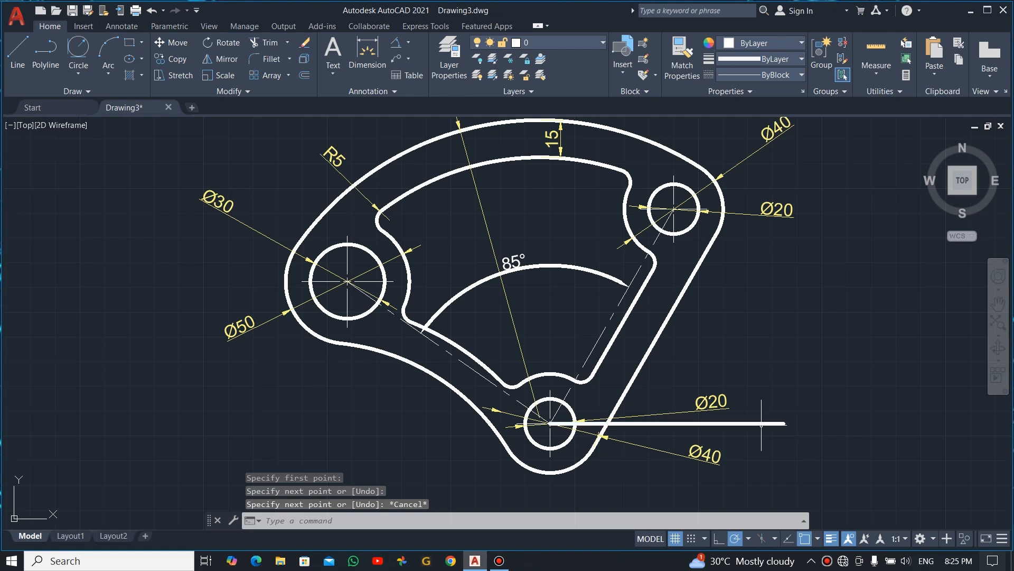
# - Set the new horizontal line's linetype to CENTER2 and its lineweight to 0.18 mm
pyautogui.click(761, 423)
pyautogui.rightClick(761, 423)
pyautogui.click(804, 407)
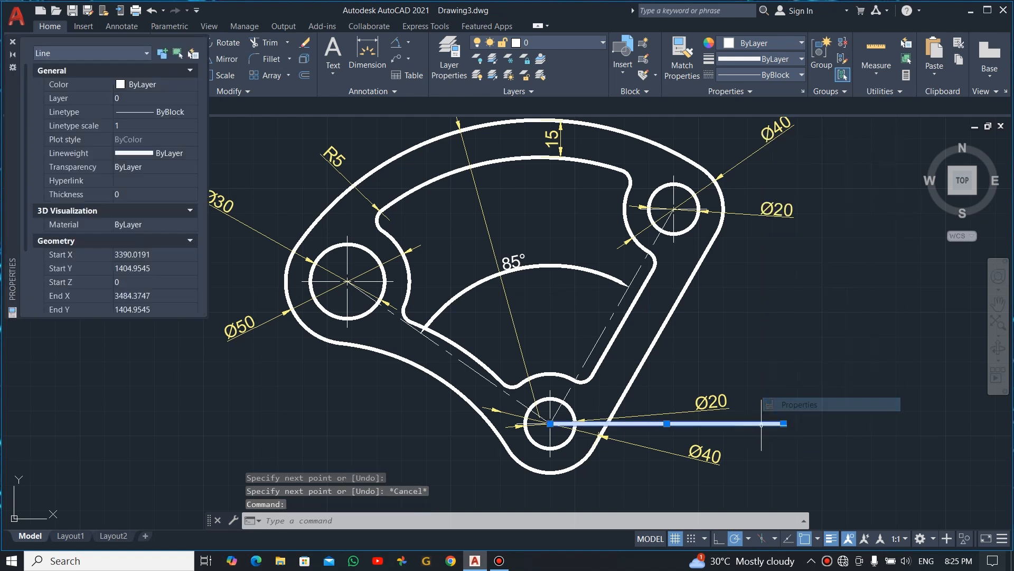
pyautogui.click(177, 112)
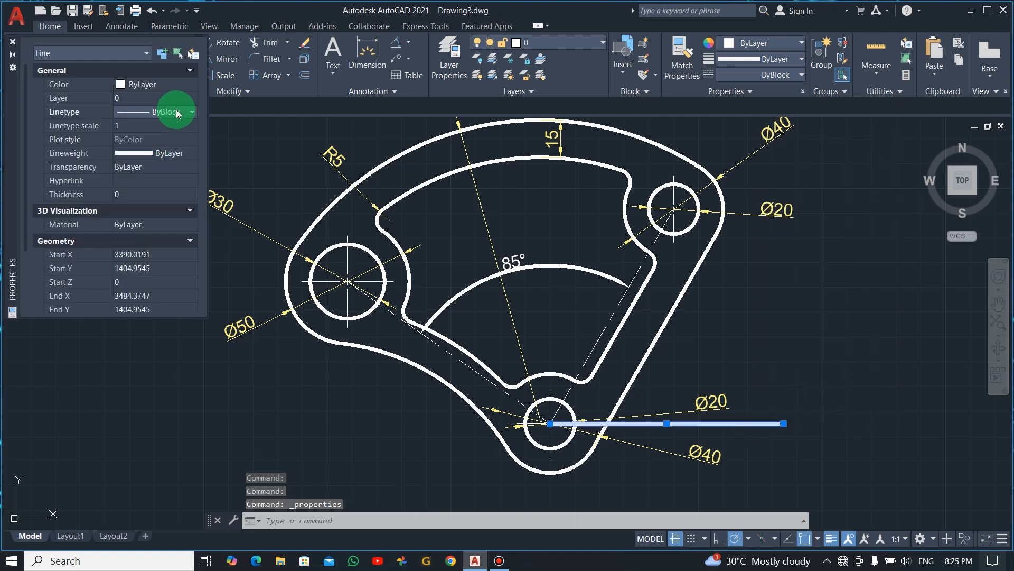
pyautogui.click(186, 112)
pyautogui.click(180, 142)
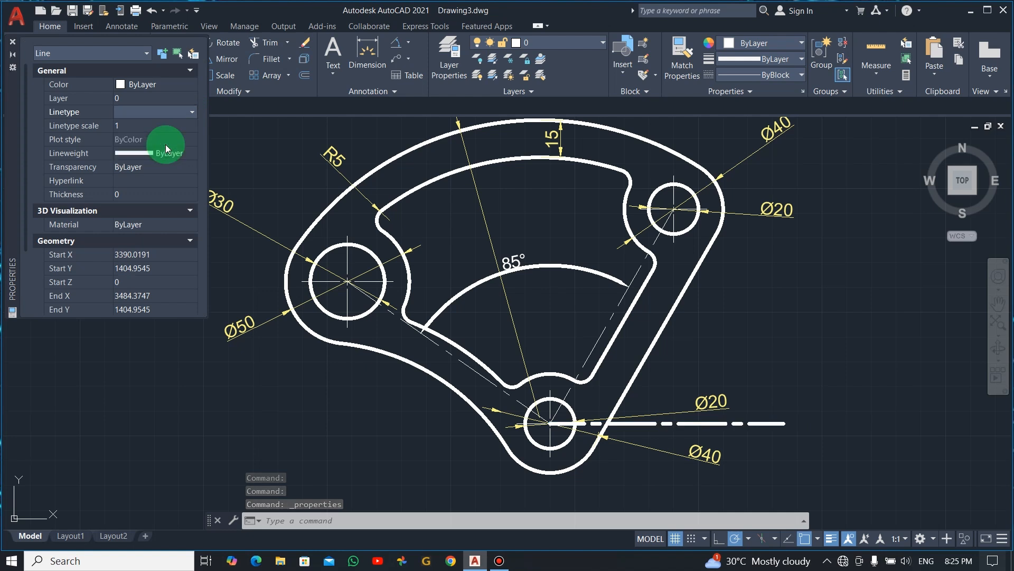
pyautogui.click(163, 152)
pyautogui.click(192, 153)
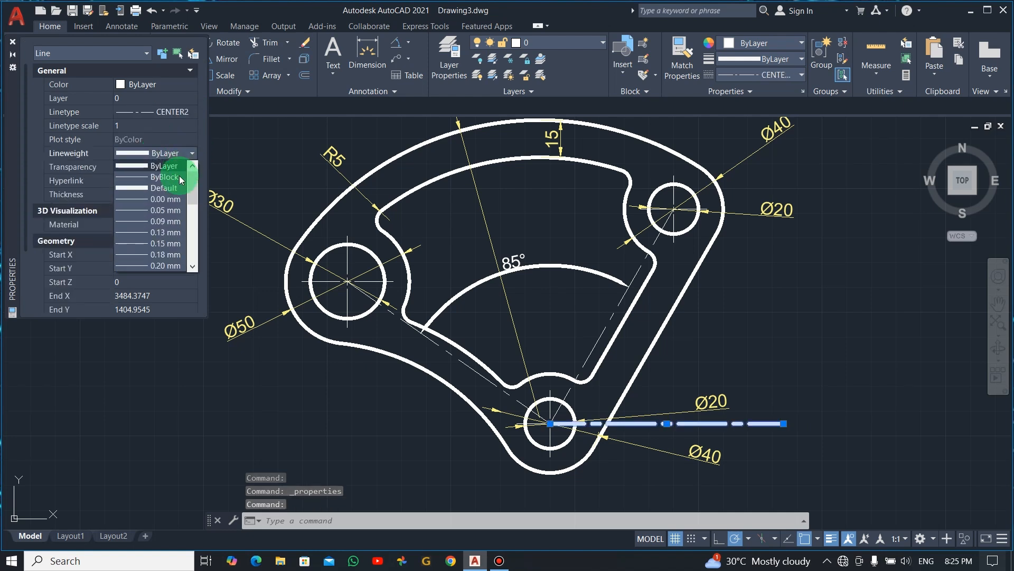
pyautogui.click(166, 254)
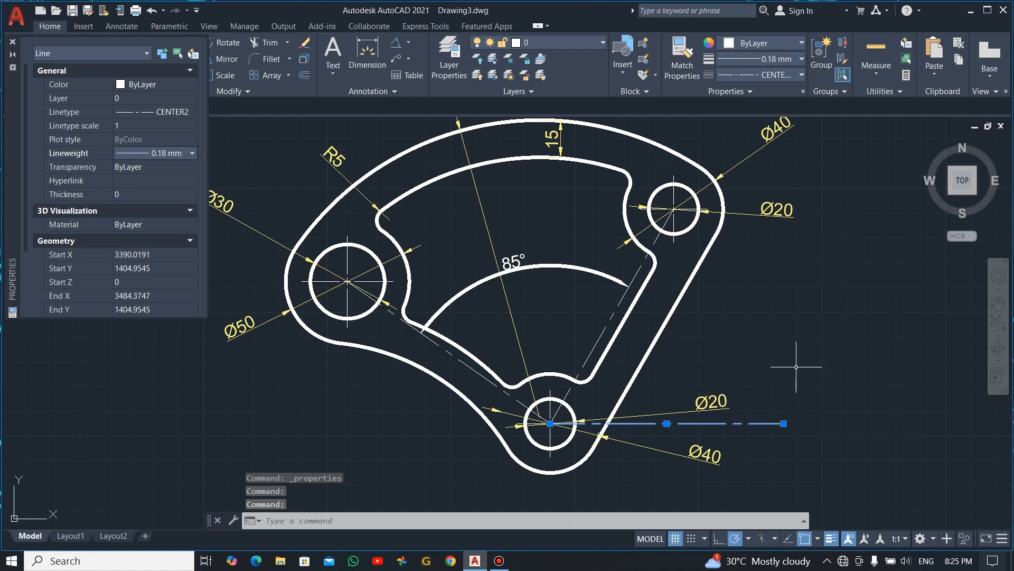
# - Add an angular dimension between the right slanted center line and the horizontal center line, placing its arc outside the plate's right edge
pyautogui.click(13, 42)
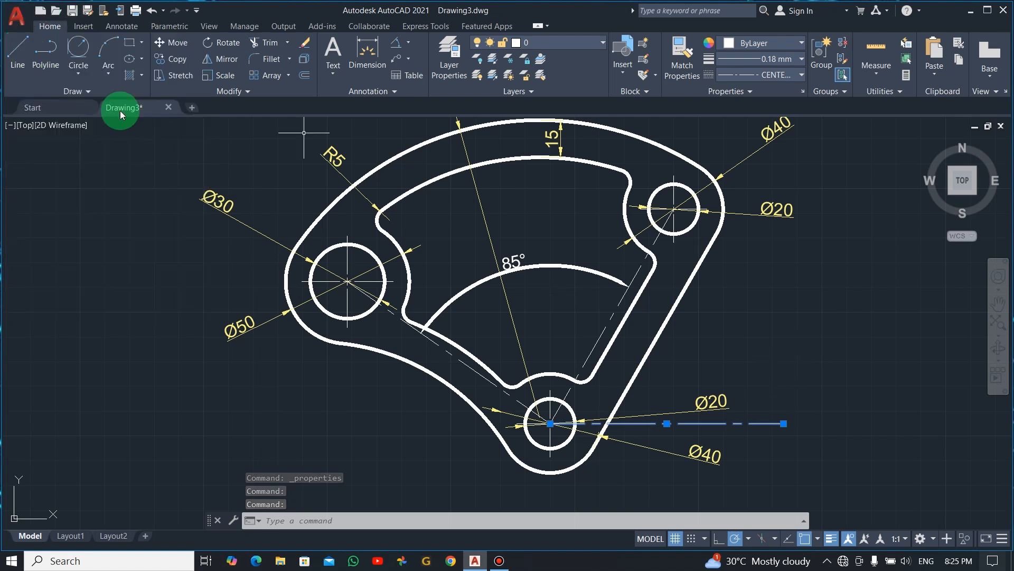
pyautogui.press('Escape')
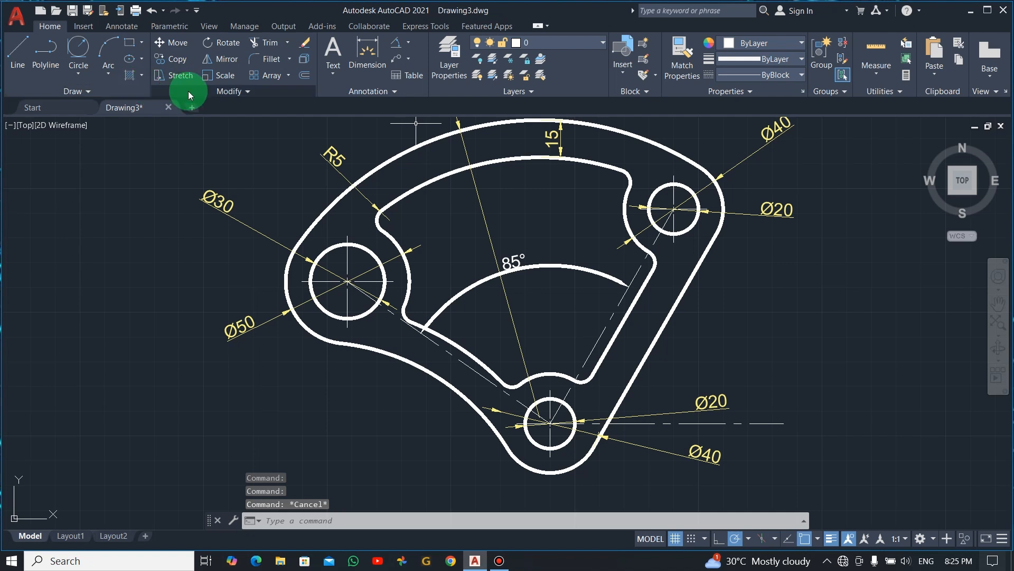
pyautogui.click(120, 26)
pyautogui.click(267, 76)
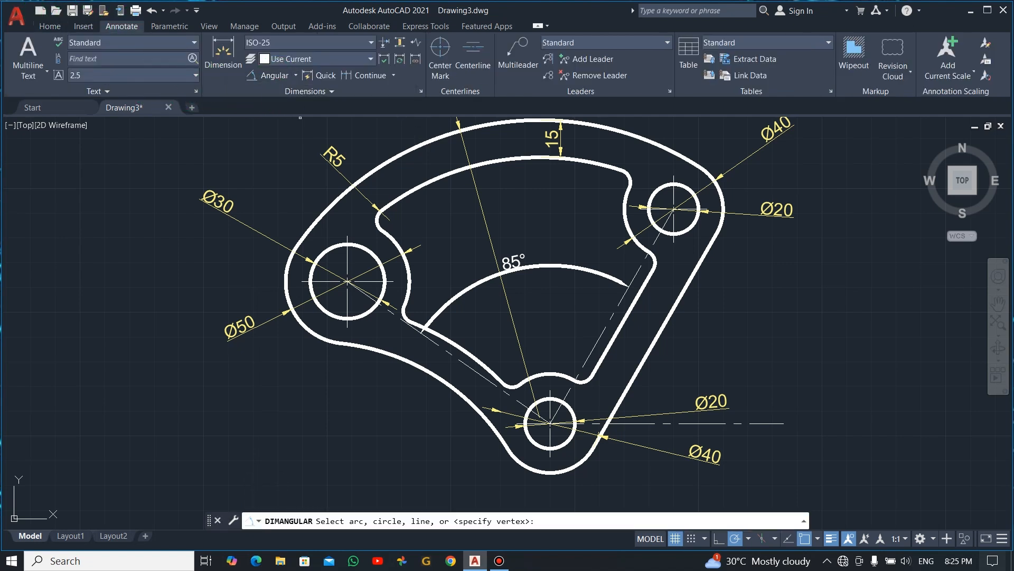
pyautogui.click(620, 300)
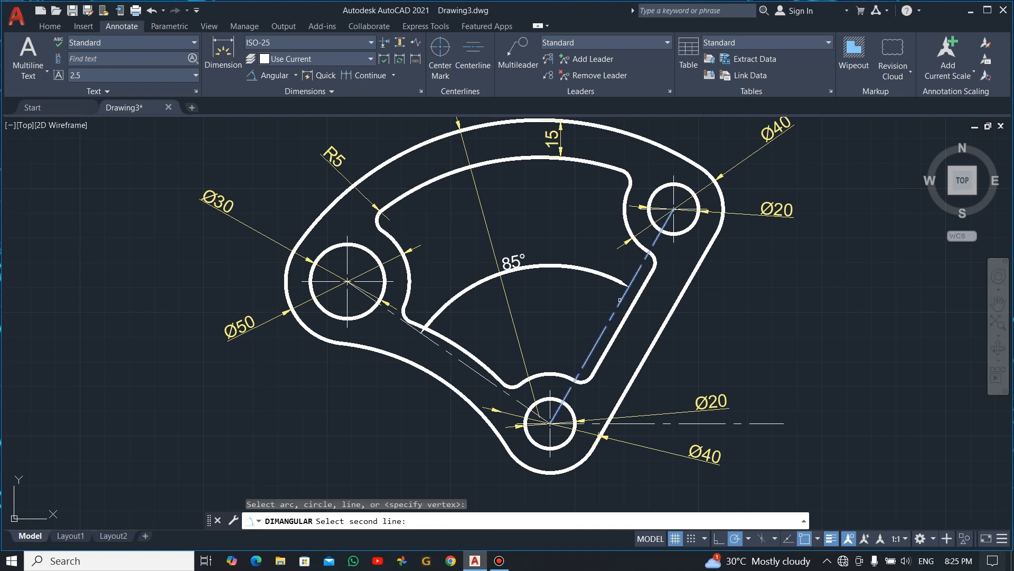
pyautogui.click(647, 423)
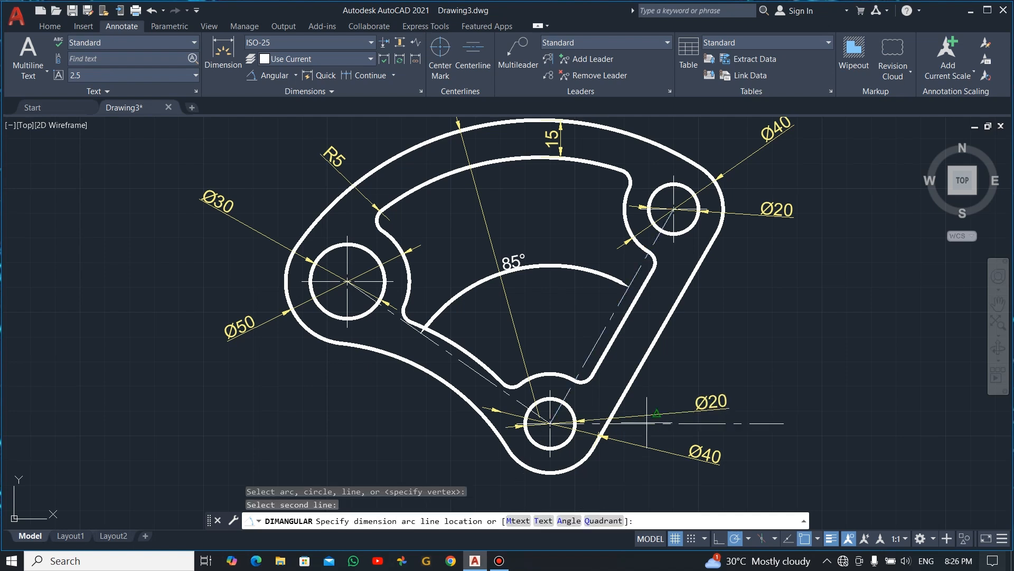
pyautogui.click(677, 351)
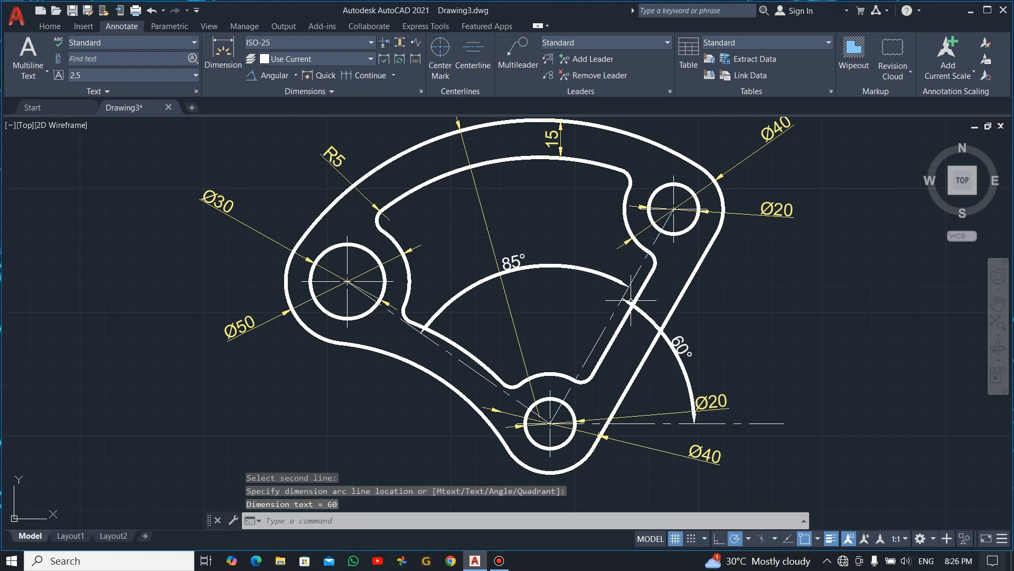
# - Select both angular dimensions and set their lineweight to 0.18 mm
pyautogui.click(584, 266)
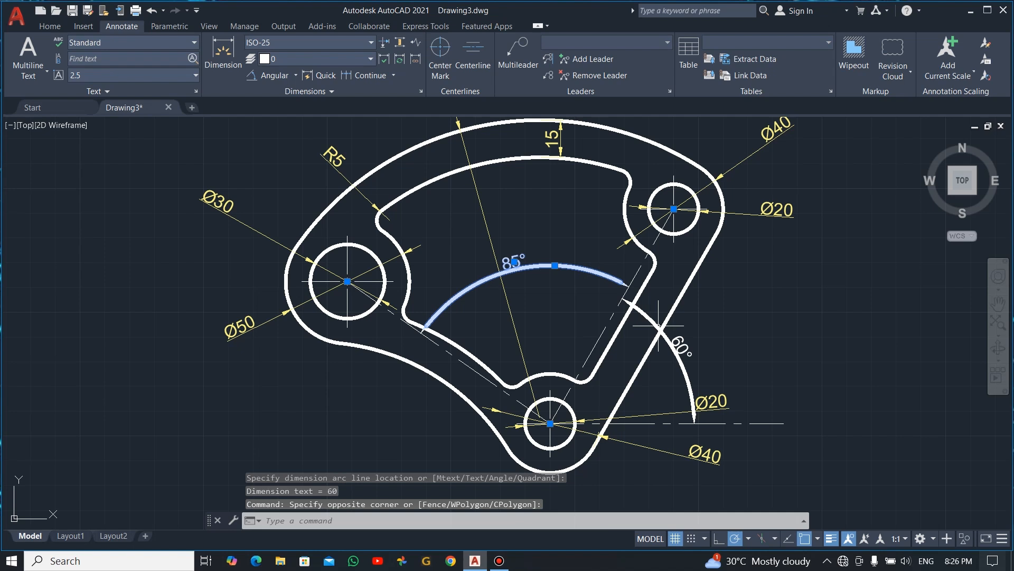
pyautogui.click(682, 350)
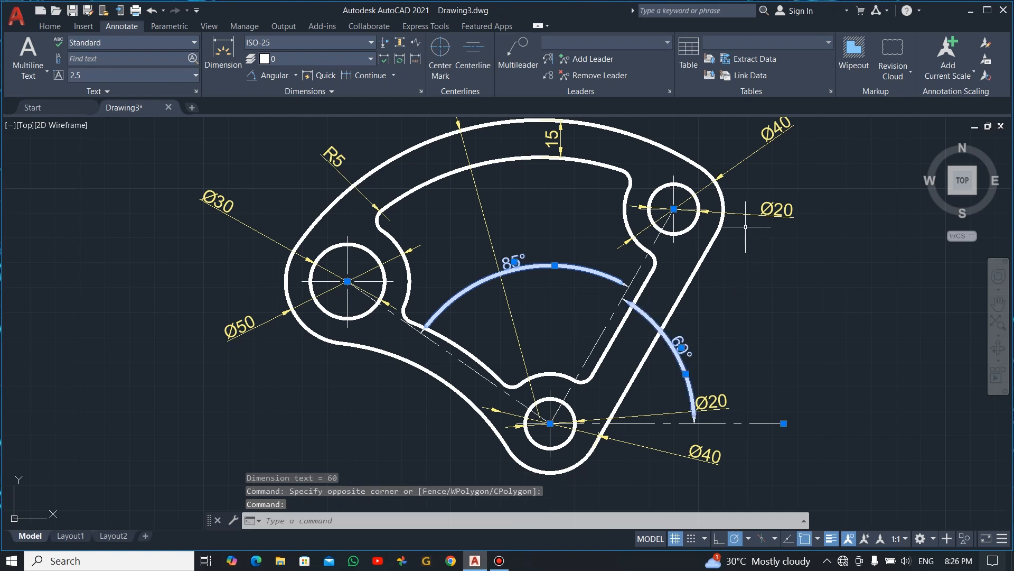
pyautogui.rightClick(226, 157)
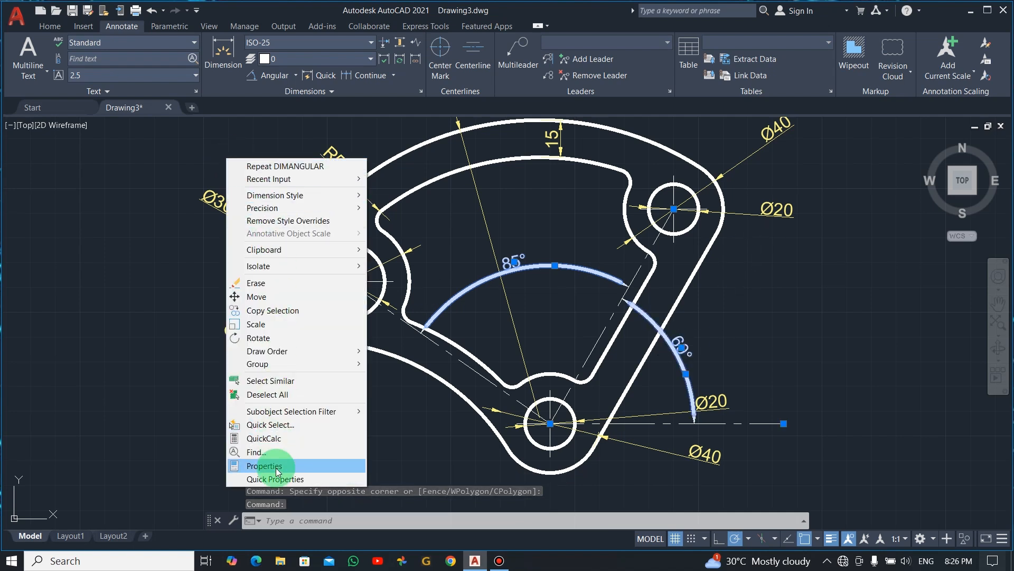
pyautogui.click(259, 464)
pyautogui.click(182, 154)
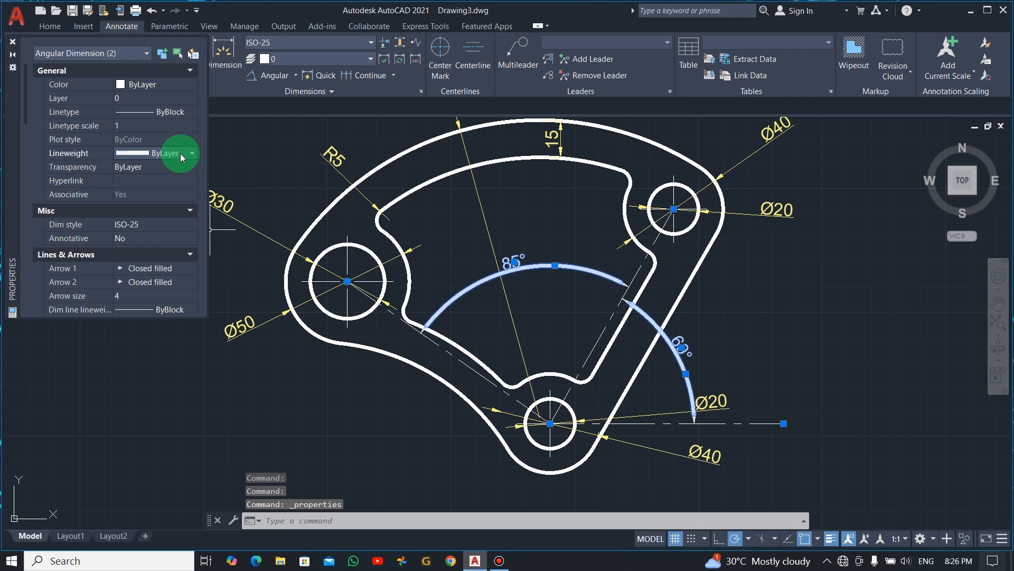
pyautogui.click(193, 153)
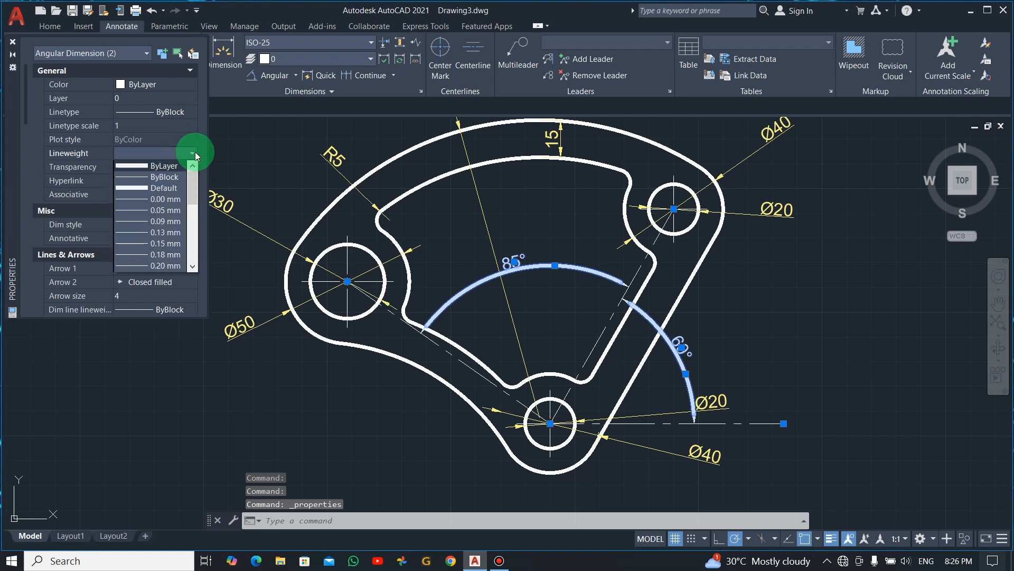
pyautogui.click(167, 257)
# - Set the color of the two selected angular dimensions to Yellow and clear the selection
pyautogui.click(122, 86)
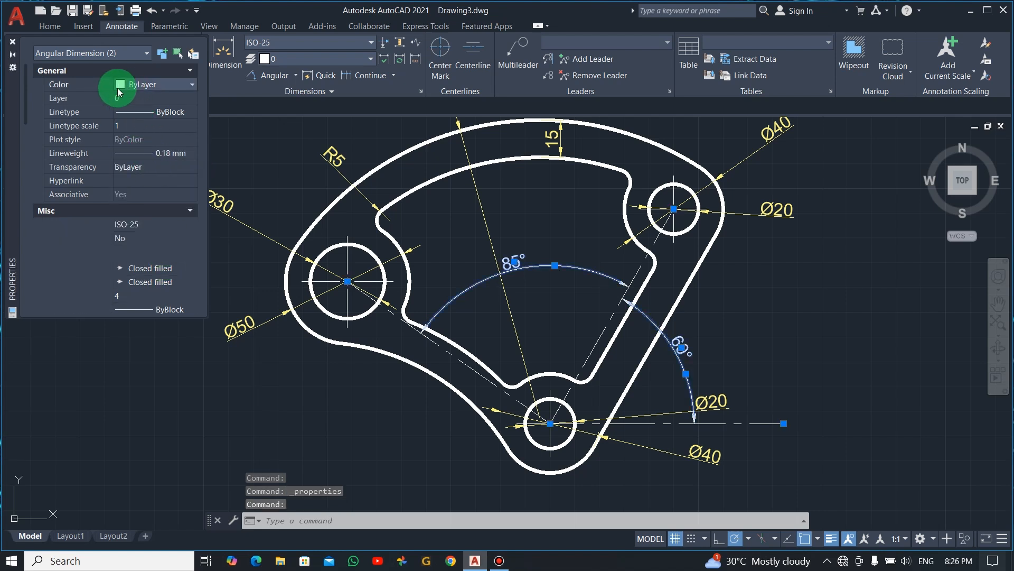
pyautogui.click(151, 130)
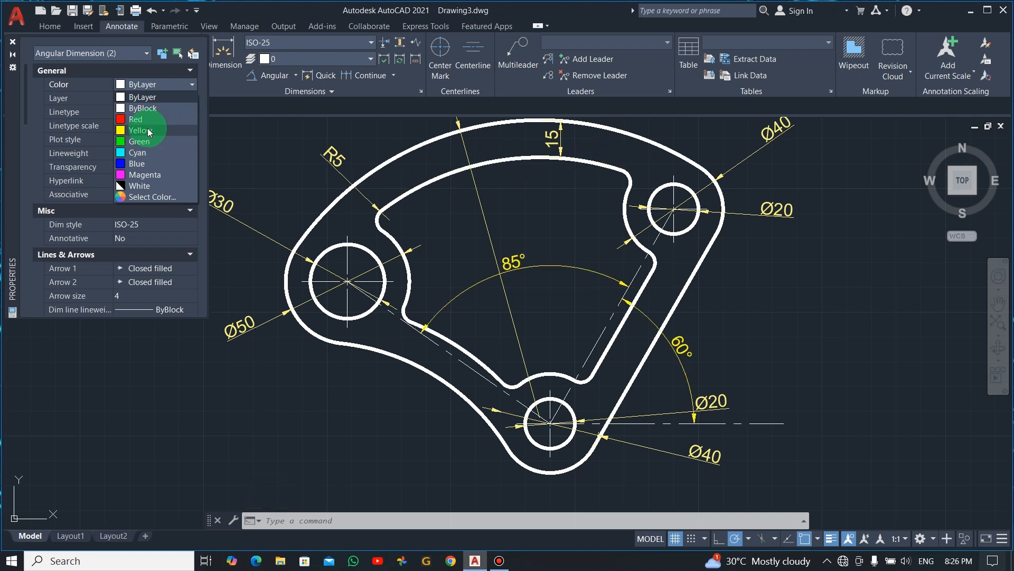
pyautogui.click(166, 130)
pyautogui.press('Escape')
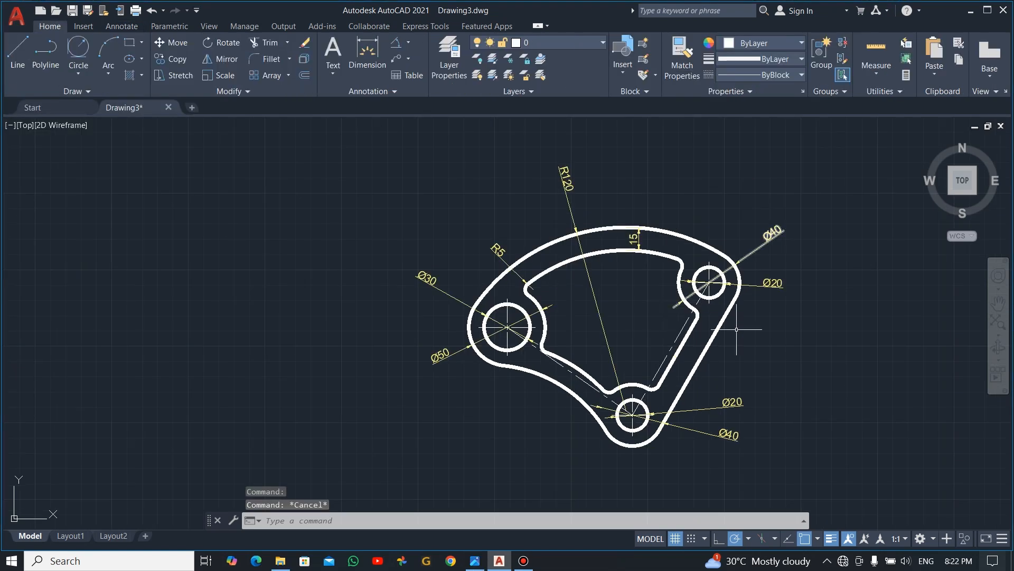
pyautogui.scroll(2, 790, 328)
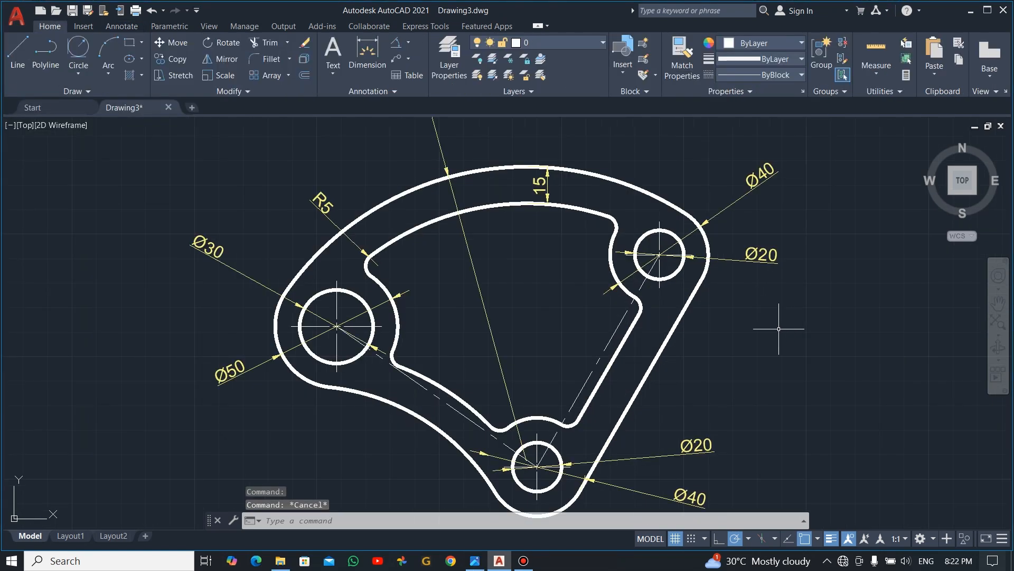
pyautogui.scroll(-3, 602, 305)
pyautogui.scroll(3, 537, 200)
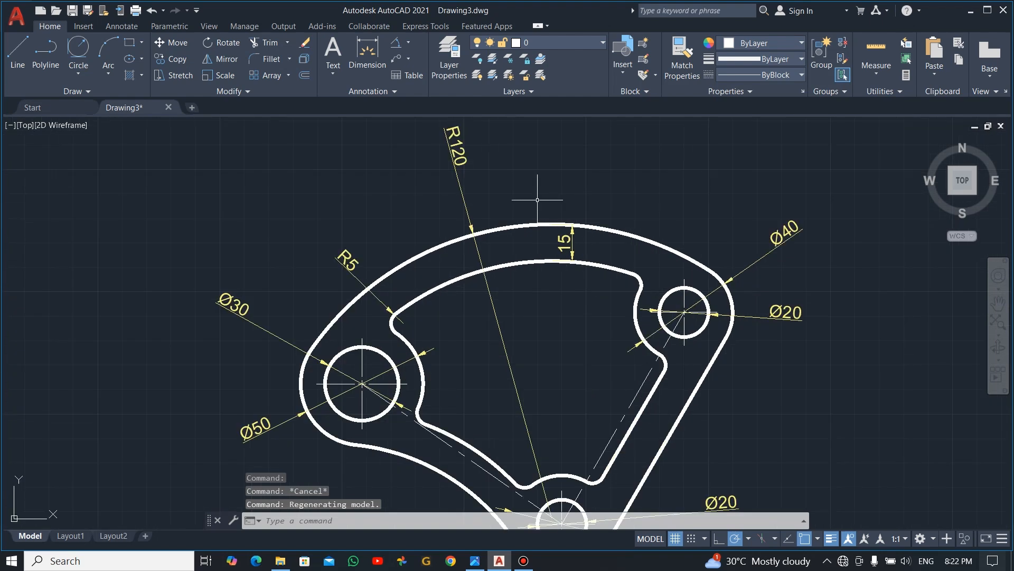
pyautogui.scroll(-2, 555, 293)
pyautogui.scroll(2, 557, 353)
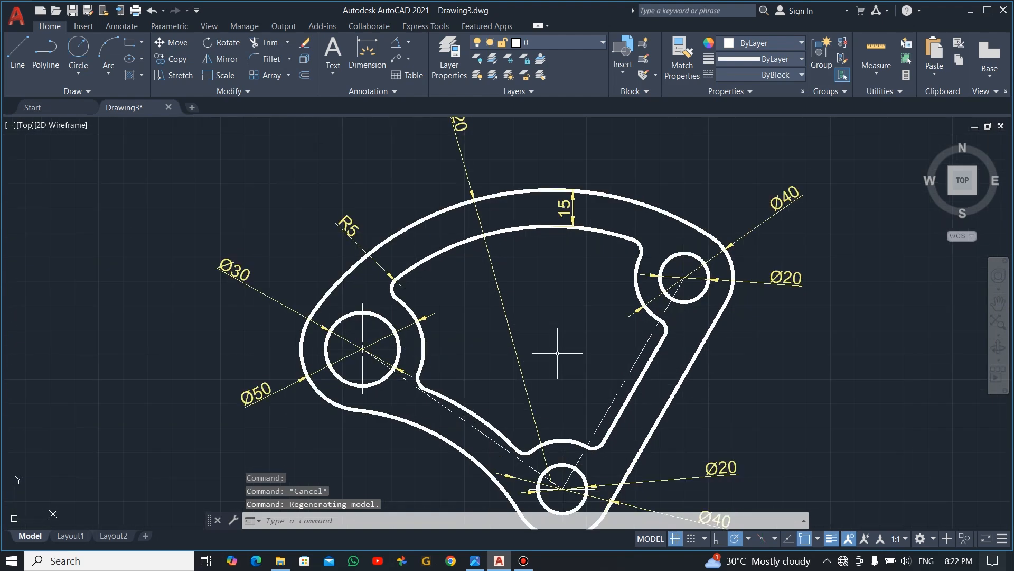
pyautogui.scroll(-2, 557, 352)
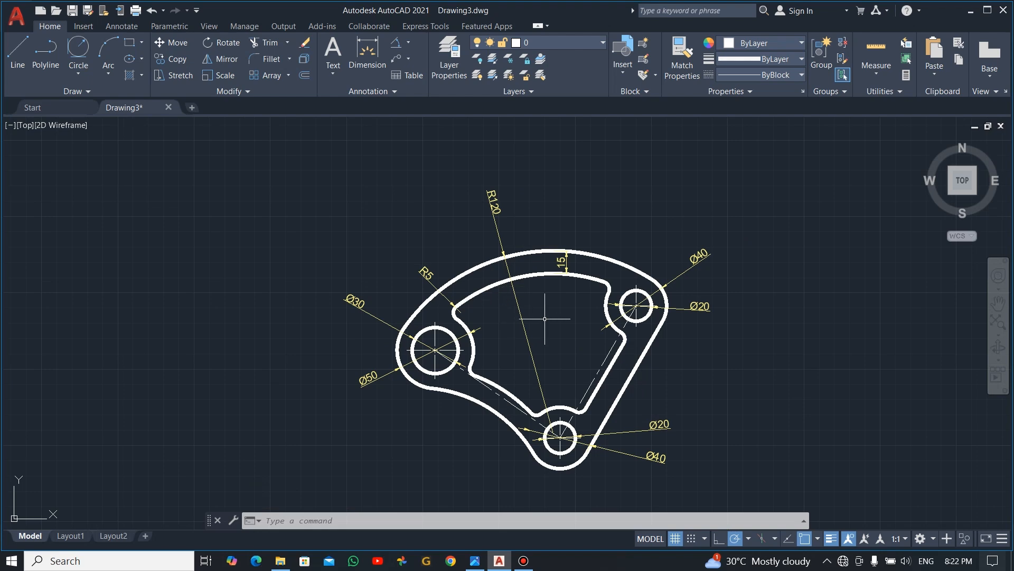
pyautogui.scroll(2, 545, 318)
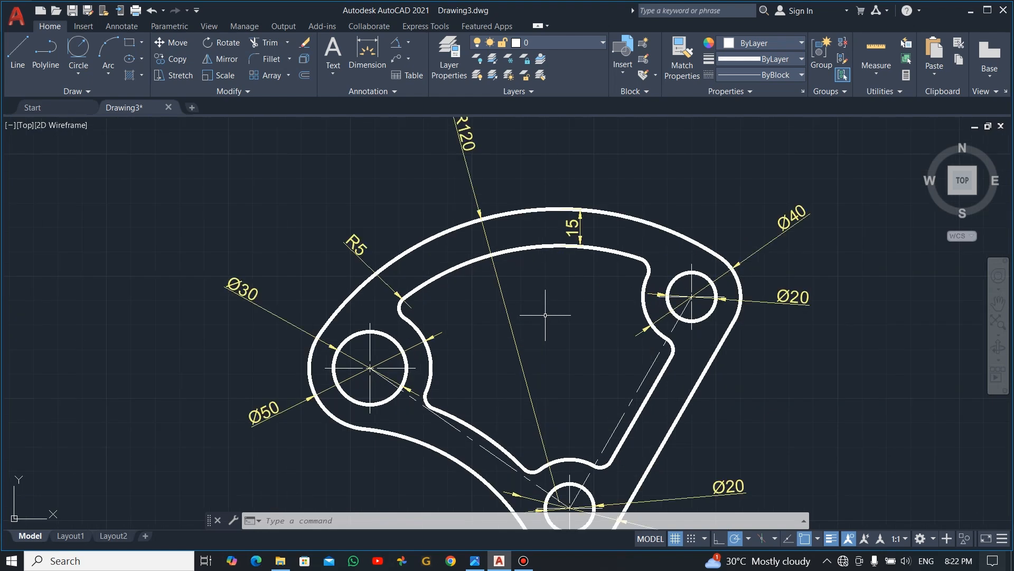
pyautogui.scroll(-2, 545, 315)
pyautogui.scroll(2, 545, 315)
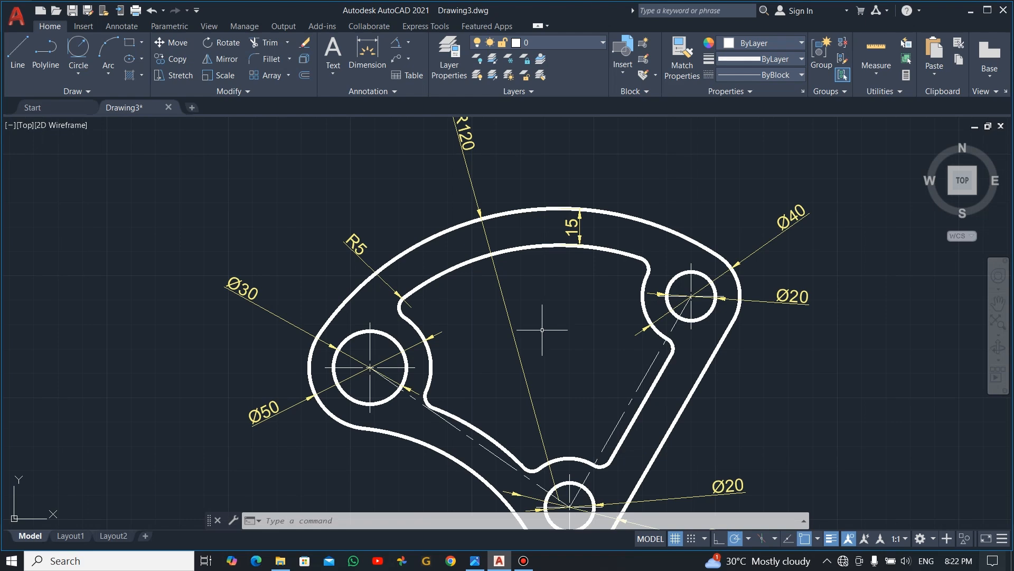
pyautogui.moveTo(542, 330); pyautogui.dragTo(532, 299, button='middle')
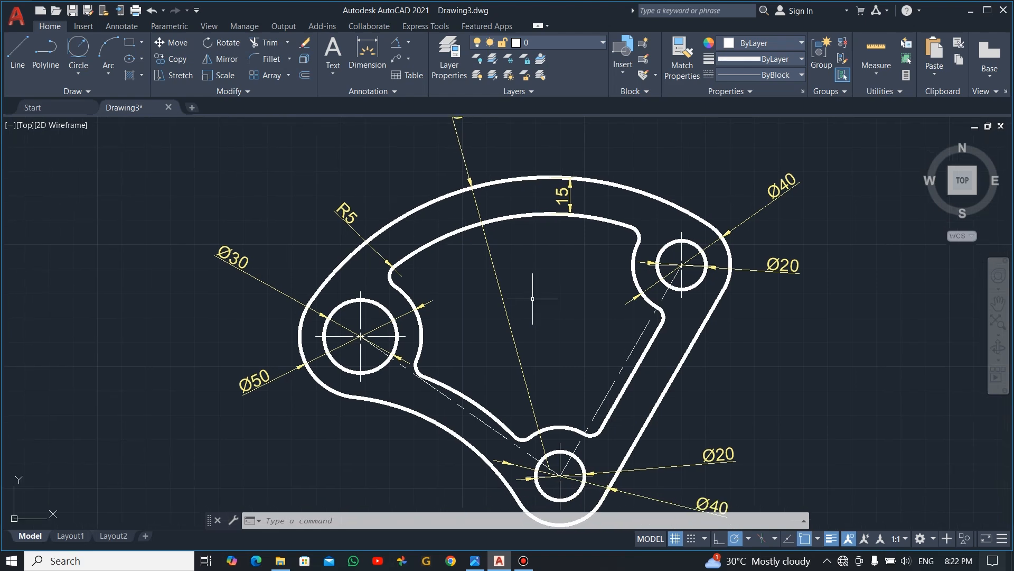